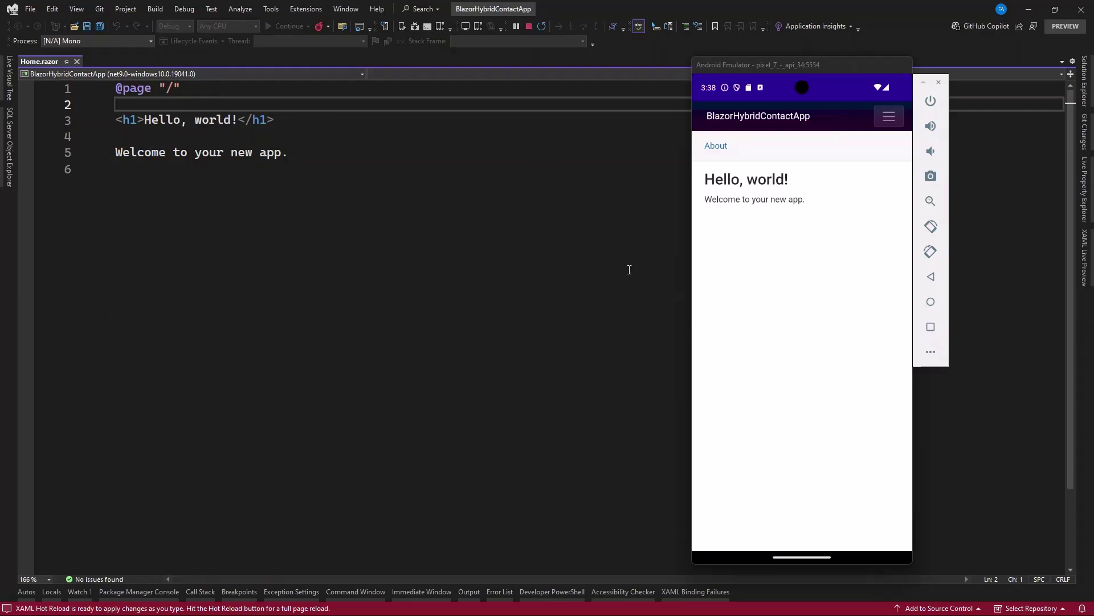
Step: Open Solution Explorer alongside the Microsoft.Maui.Essentials 9.0.21 NuGet package details
left_click(529, 26)
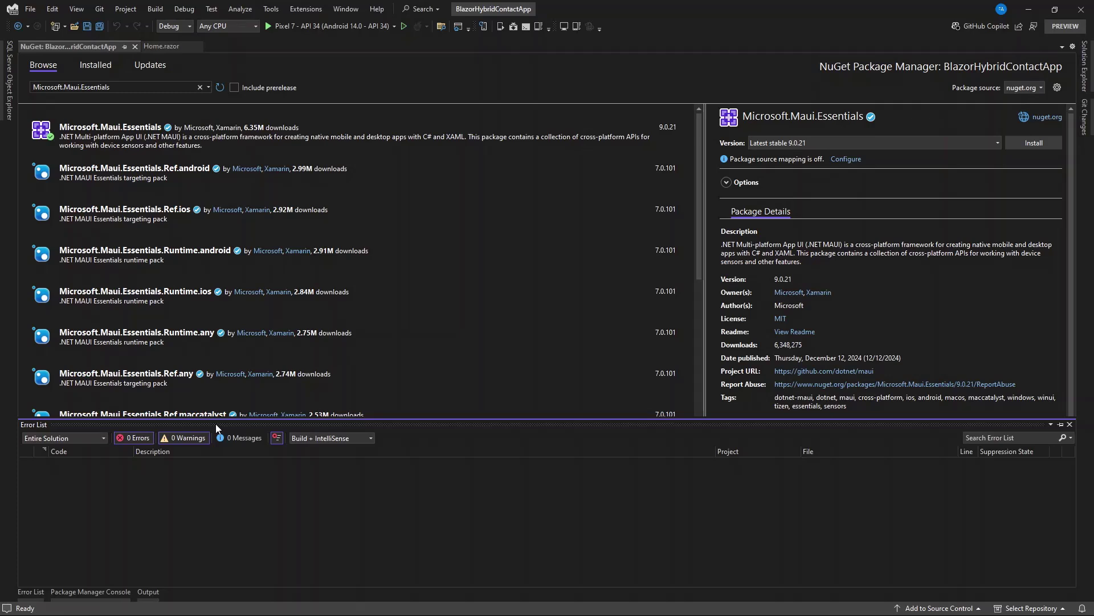
Step: Add a new folder named Model to the project
left_click(1086, 73)
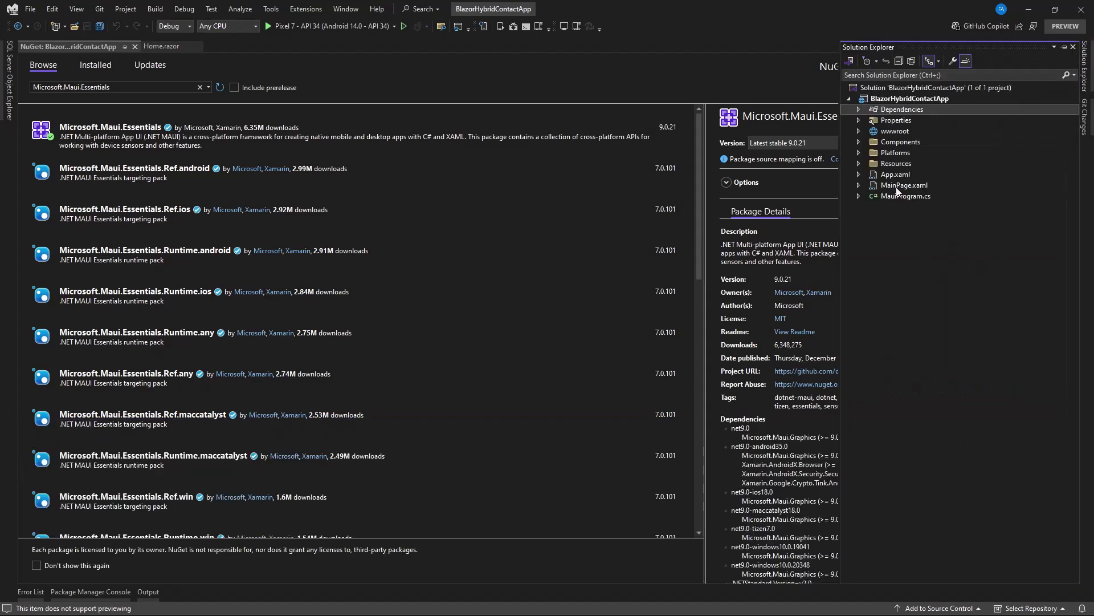
right_click(906, 99)
left_click(924, 291)
left_click(812, 342)
type("Model")
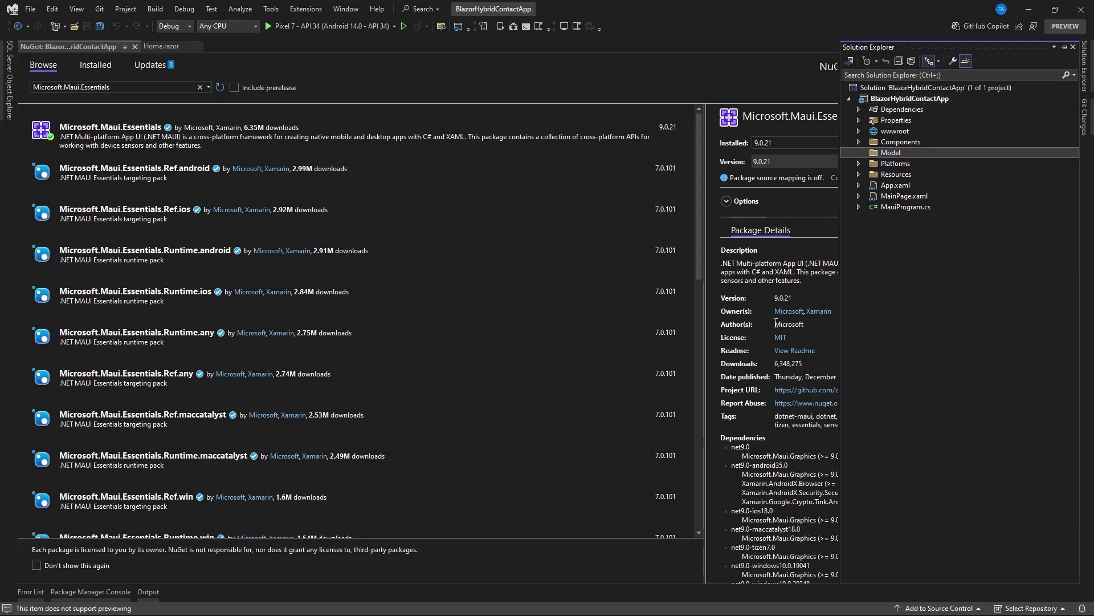
key("Return")
Step: Add a MyContact.cs class to the Model folder and make it public
right_click(891, 153)
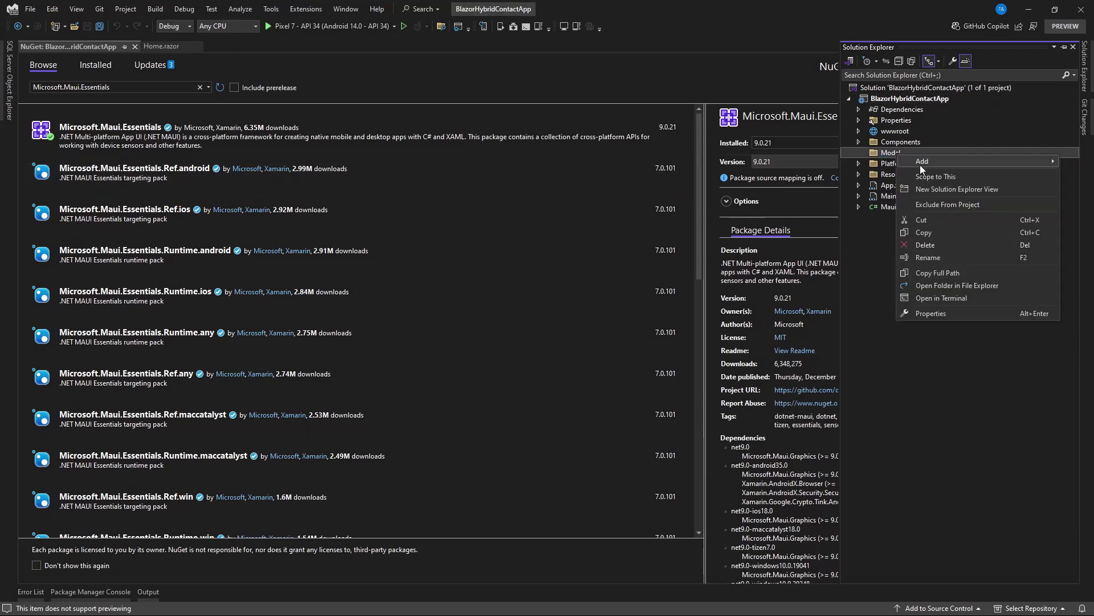
left_click(924, 163)
left_click(787, 167)
type("MyContact.cs")
key("Return")
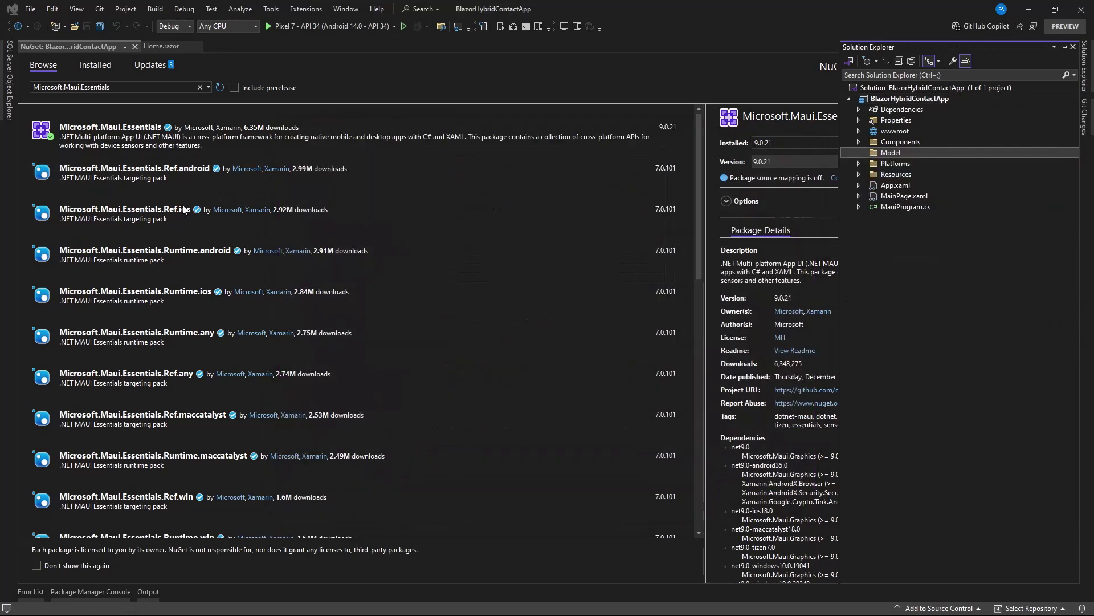
double_click(221, 245)
type("public")
Step: Add string Id and PhoneNumber properties to MyContact using the prop snippet
left_click(205, 264)
key("Return")
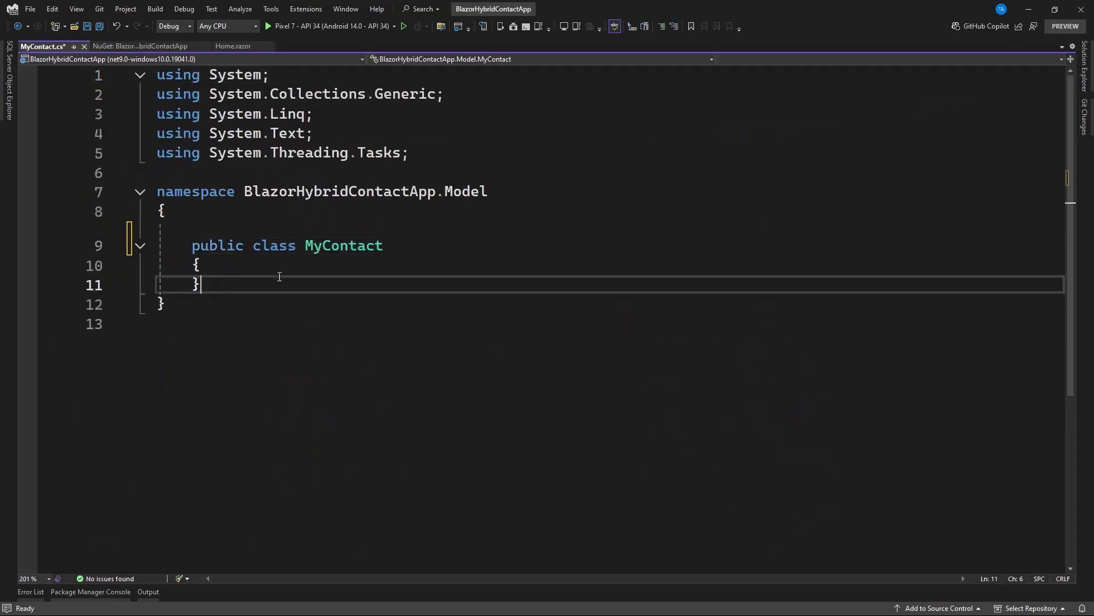
type("prop")
key("Tab")
key("Tab")
type("string")
key("Tab")
type("Id")
key("Return")
type("prop")
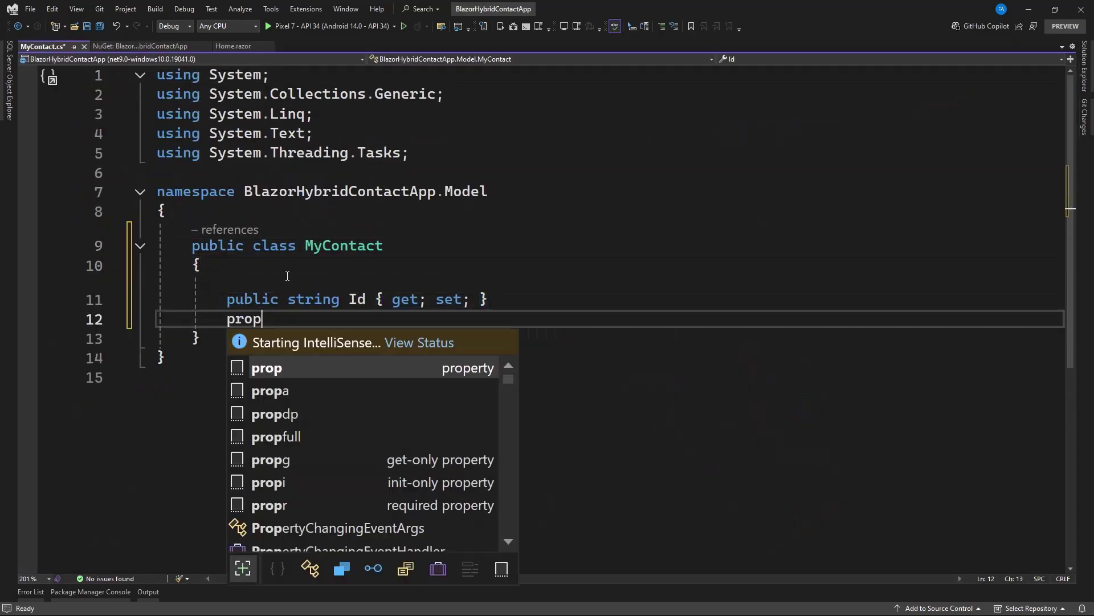
type("\t\tstring\tName")
key("Return")
type("prop")
key("Tab")
key("Tab")
type("PhoneN")
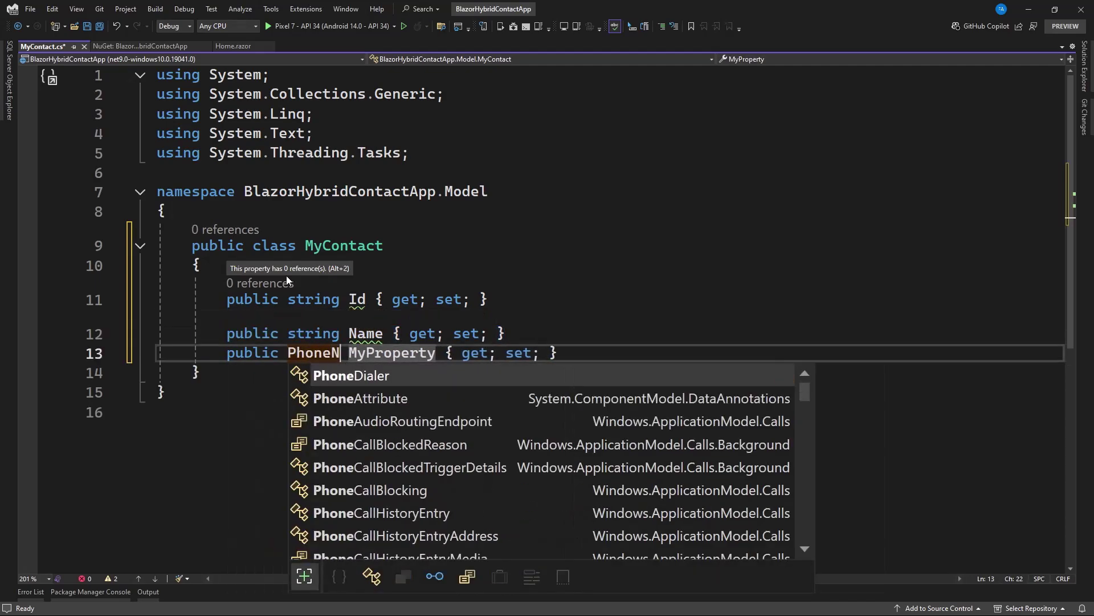
type("umber")
key("Tab")
key("BackSpace")
key("BackSpace")
key("BackSpace")
key("BackSpace")
key("BackSpace")
key("BackSpace")
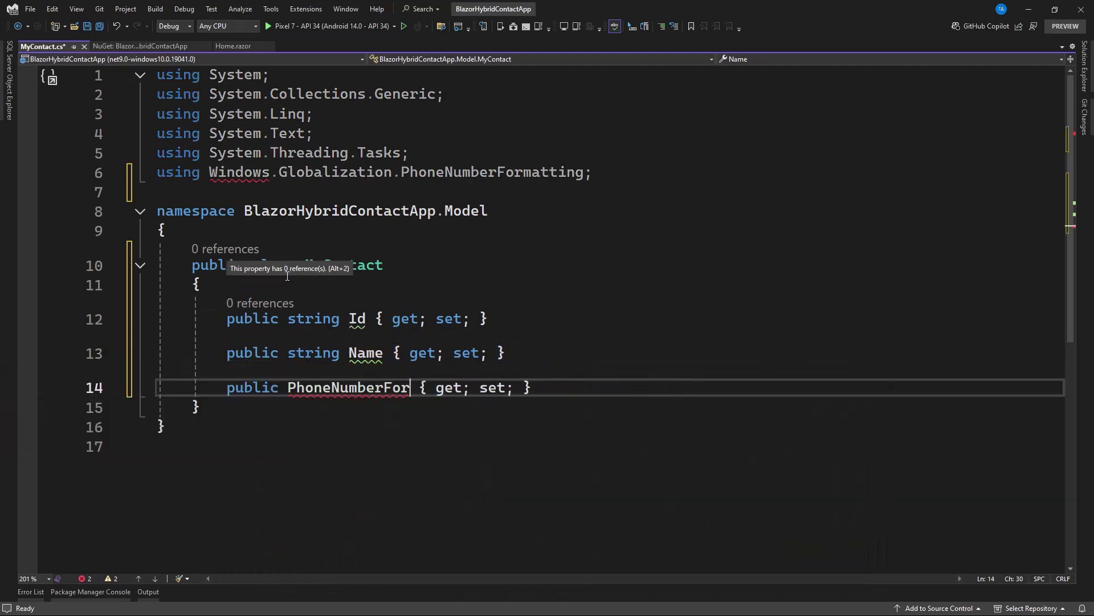
key("ctrl+BackSpace")
key("ctrl+BackSpace")
type("string")
key("Tab")
Step: Add a string Email property and save MyContact.cs
key("Return")
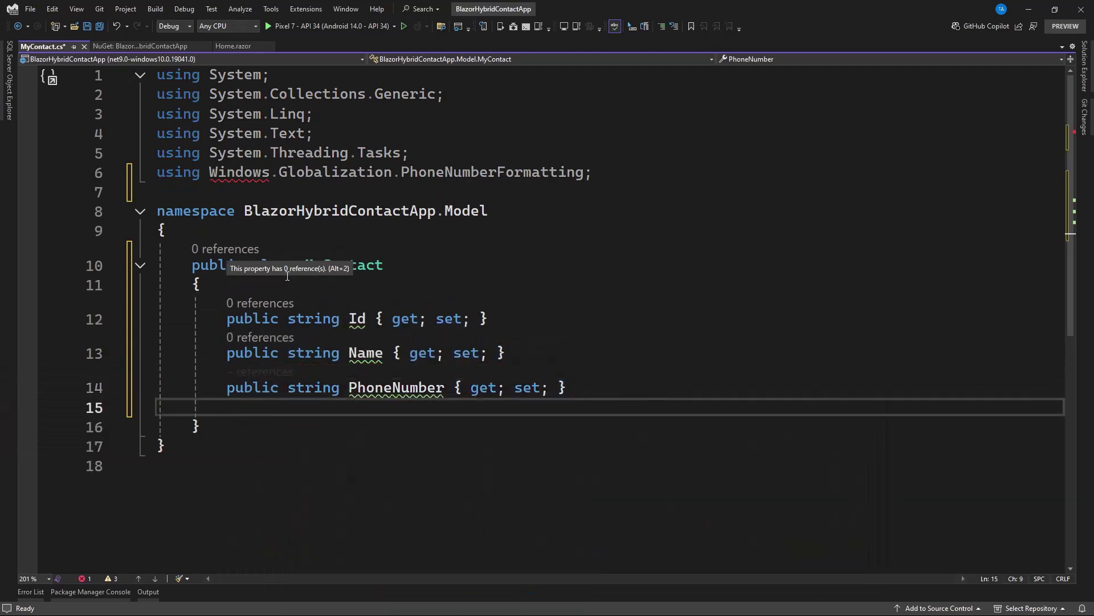
type("prop")
key("Tab")
key("Tab")
type("string")
key("Tab")
type("Email")
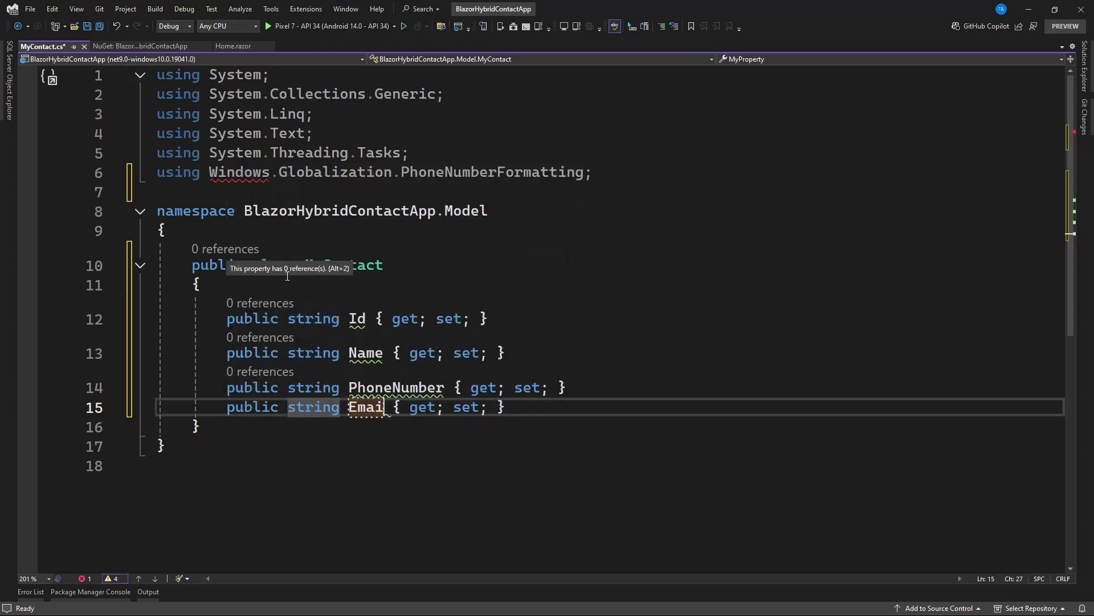
key("Return")
key("ctrl+s")
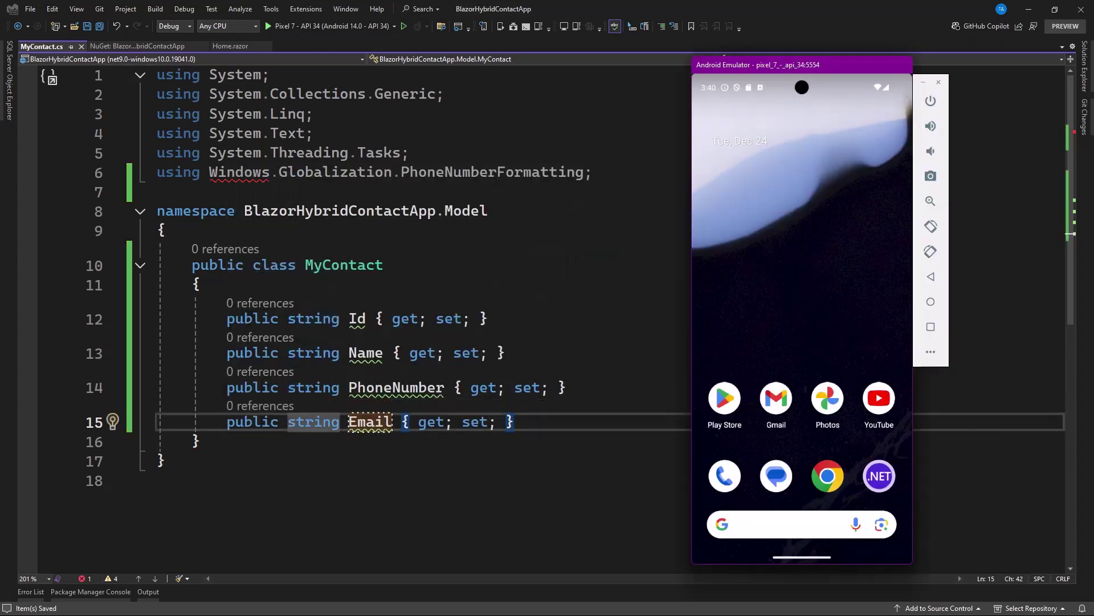
Step: Delete the unused PhoneNumberFormatting using line from MyContact.cs
left_click(395, 499)
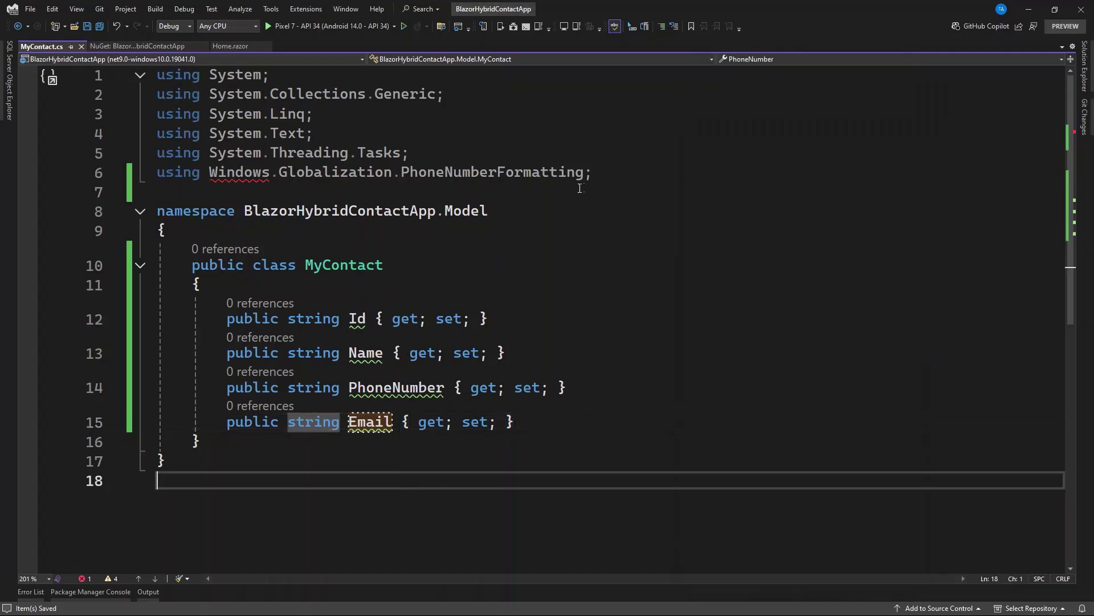
left_click_drag(602, 173, 6, 175)
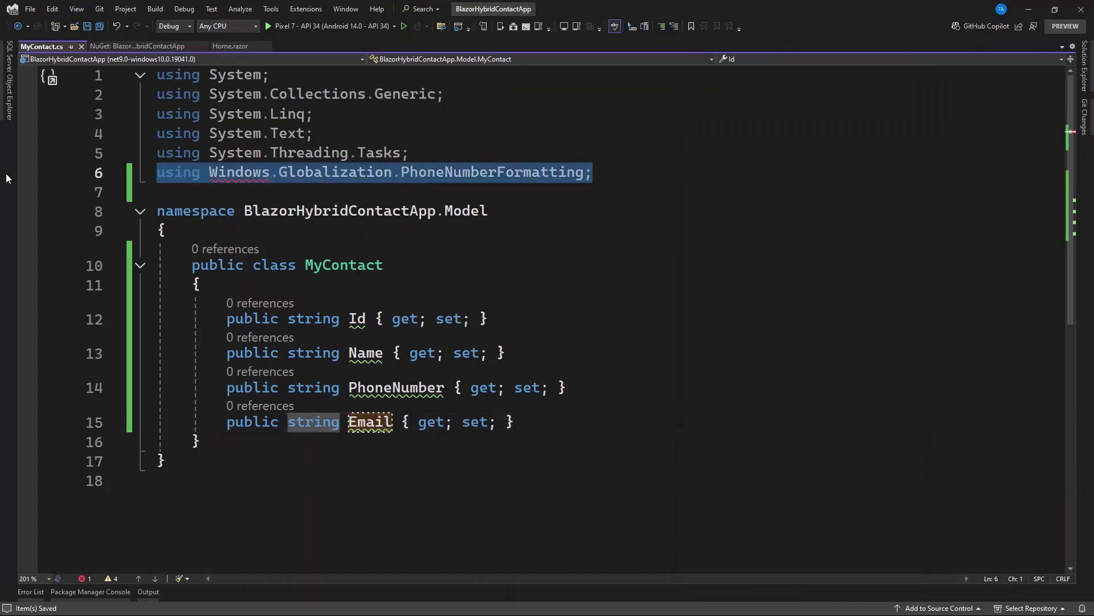
key("Delete")
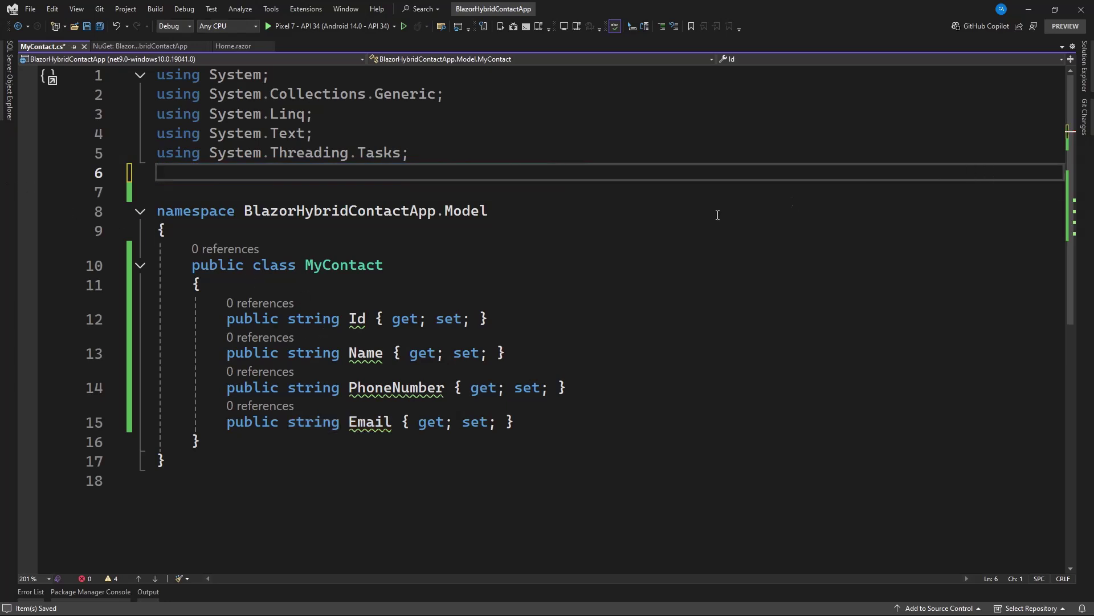
left_click(1086, 67)
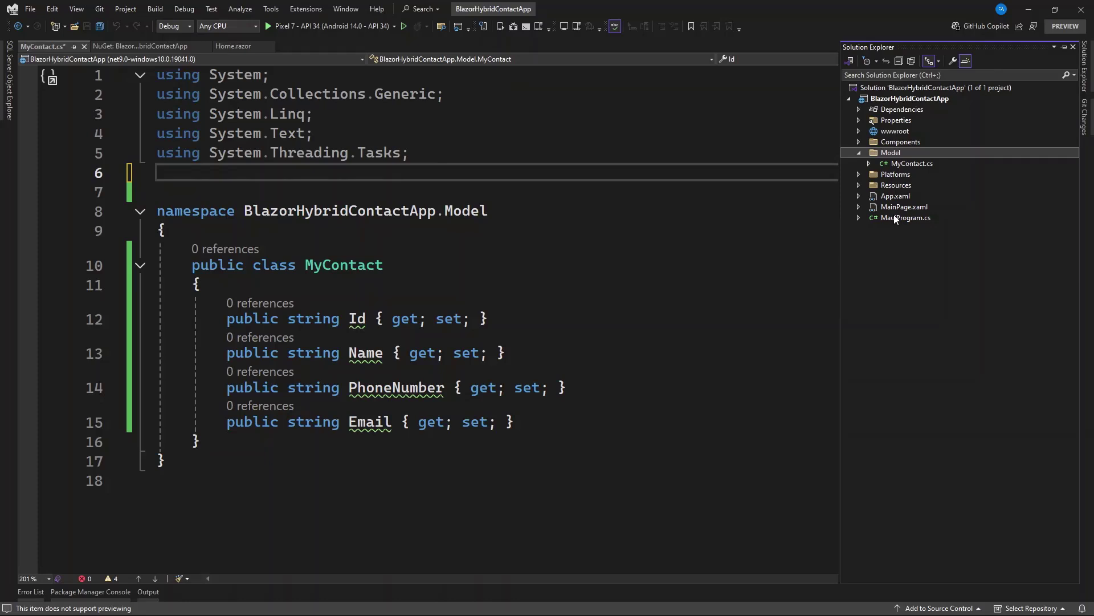
Step: Add a new folder named Service to the project
right_click(909, 98)
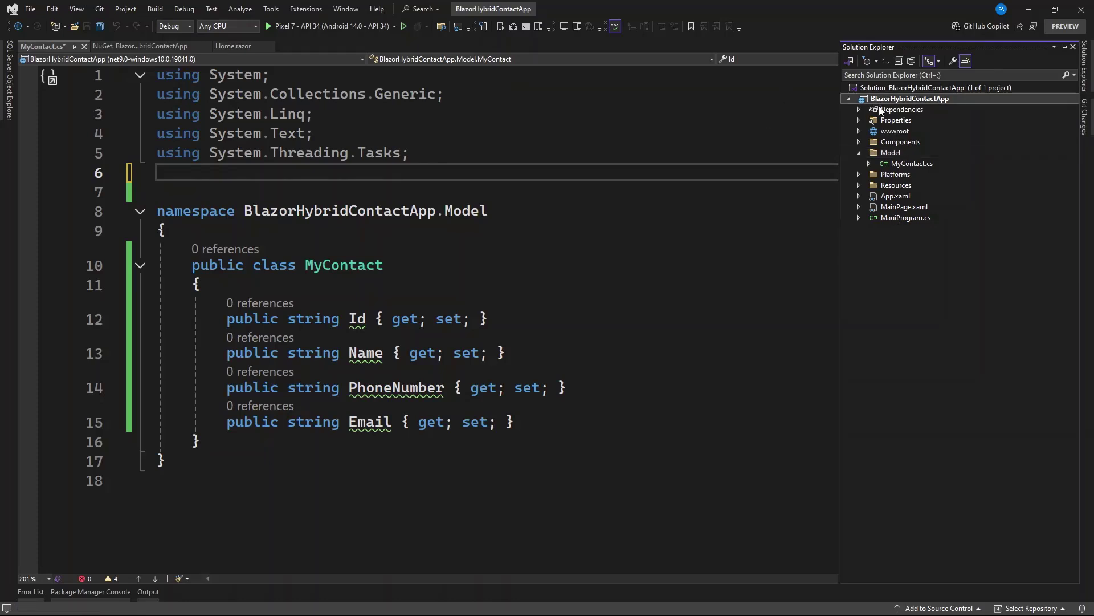
left_click(907, 301)
left_click(724, 314)
type("Service")
key("Return")
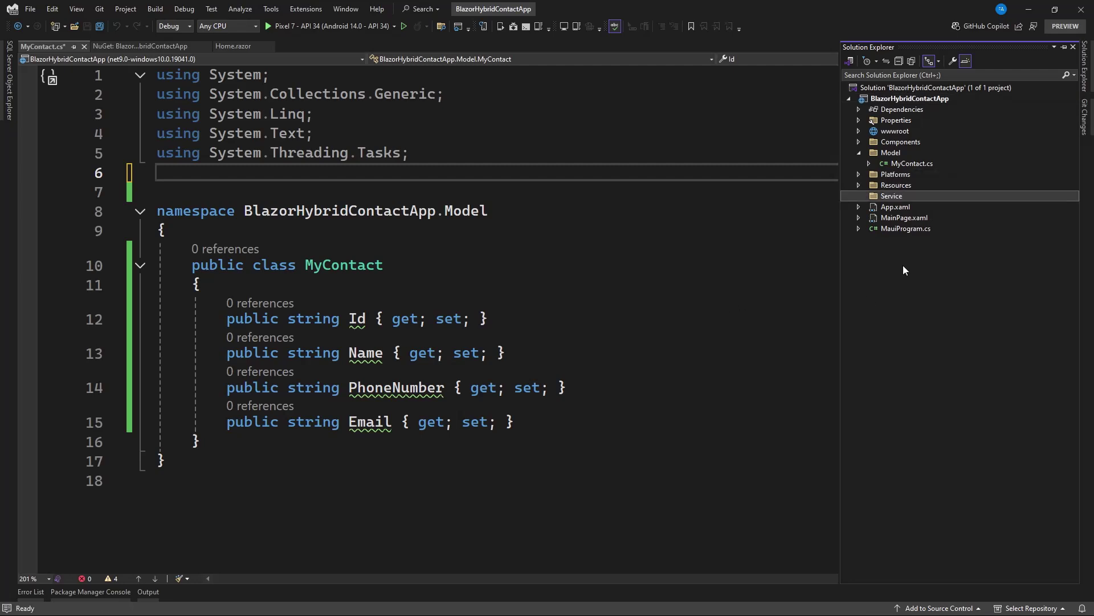
Step: Add an IContact.cs interface file to the Service folder
right_click(894, 196)
left_click(913, 205)
left_click(795, 206)
left_click(461, 319)
left_click(368, 464)
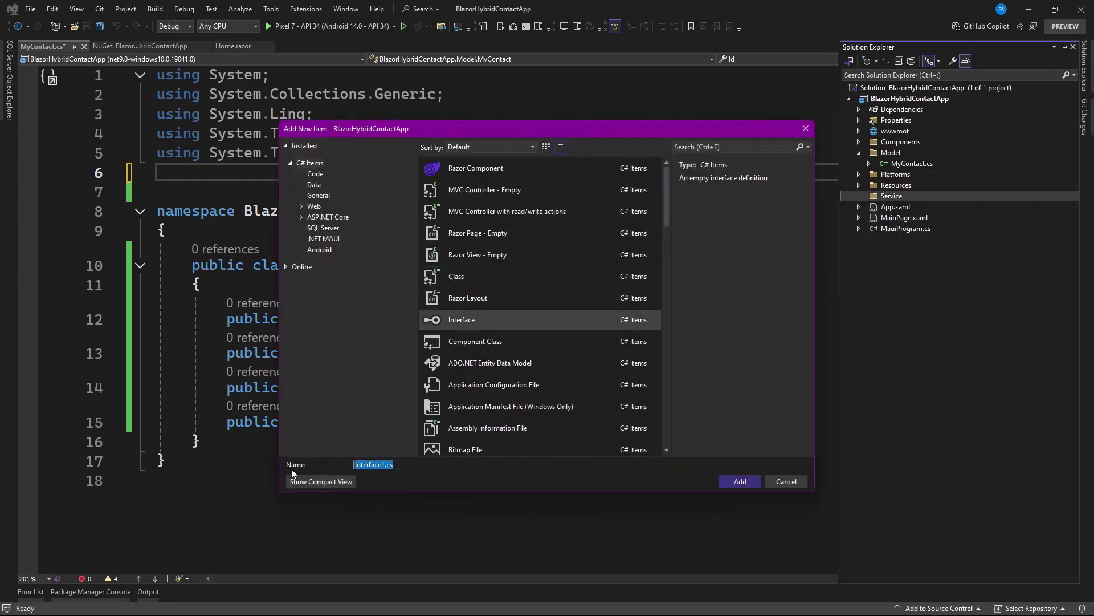
type("IContact")
key("Return")
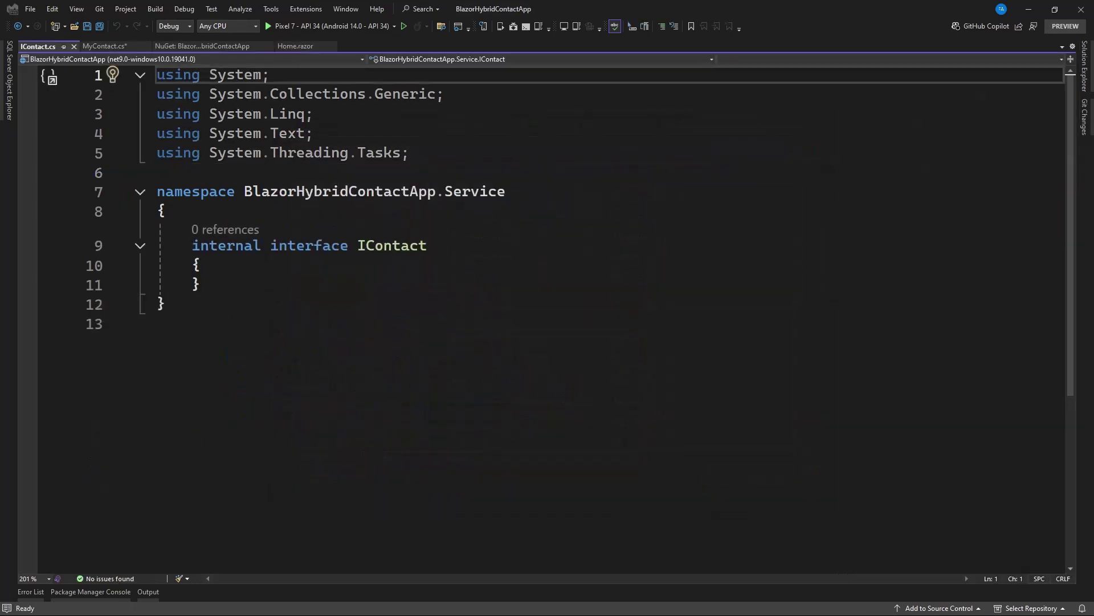
Step: Make IContact public, declaring Task<List<MyContact>> GetAll() and Task<MyContact> SelectContact()
double_click(209, 249)
type("public")
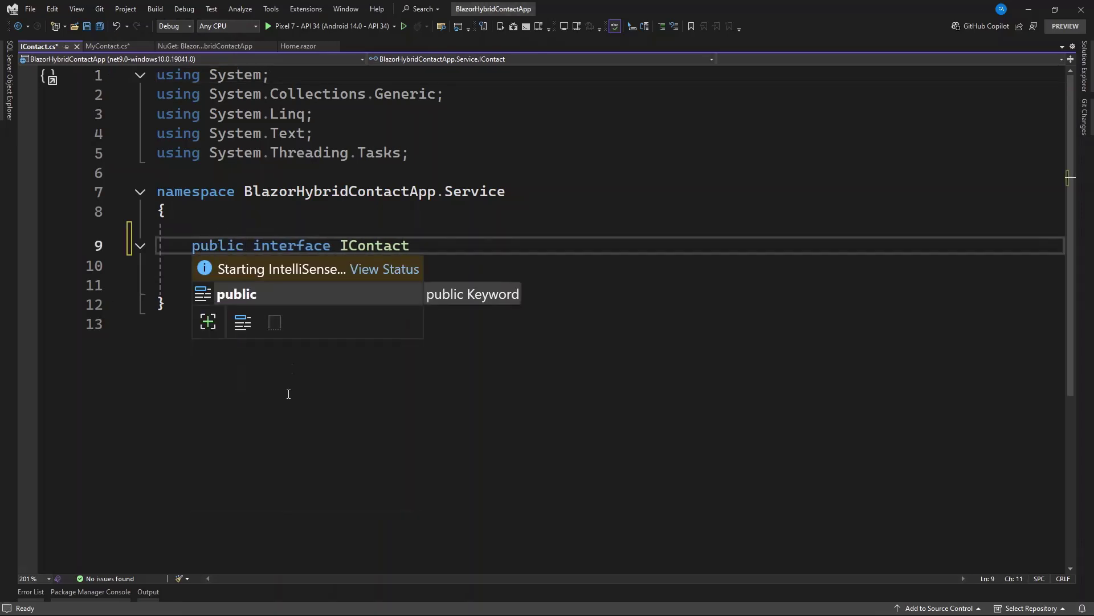
key("Escape")
left_click(205, 265)
key("End")
key("Return")
type("Task<List<MyContact>> GetAll();")
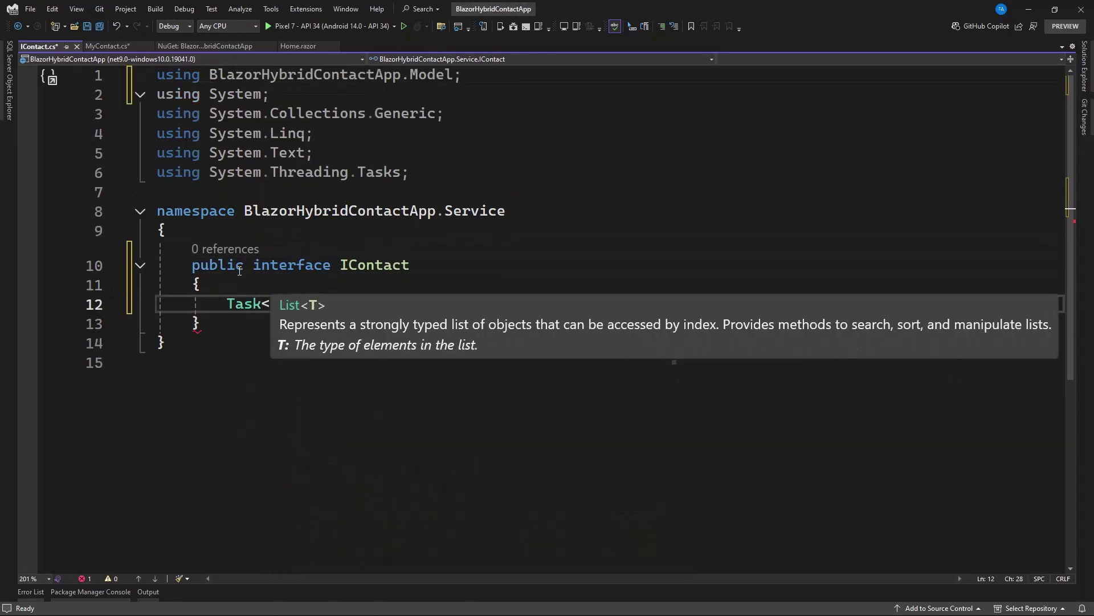
key("Delete")
key("Delete")
key("Return")
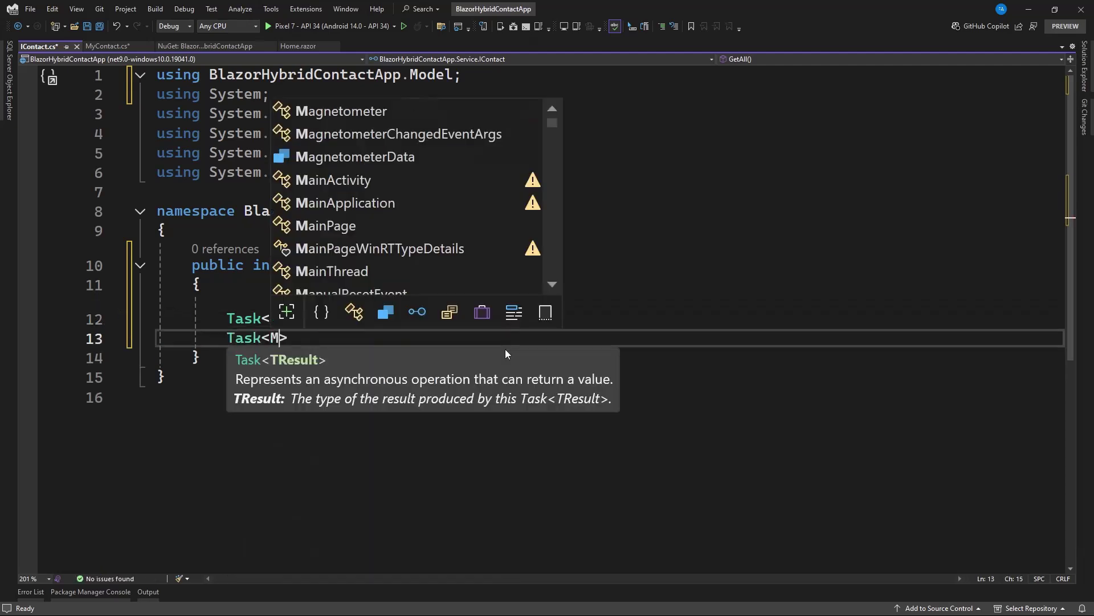
type("Task<MyContact> SelectContact")
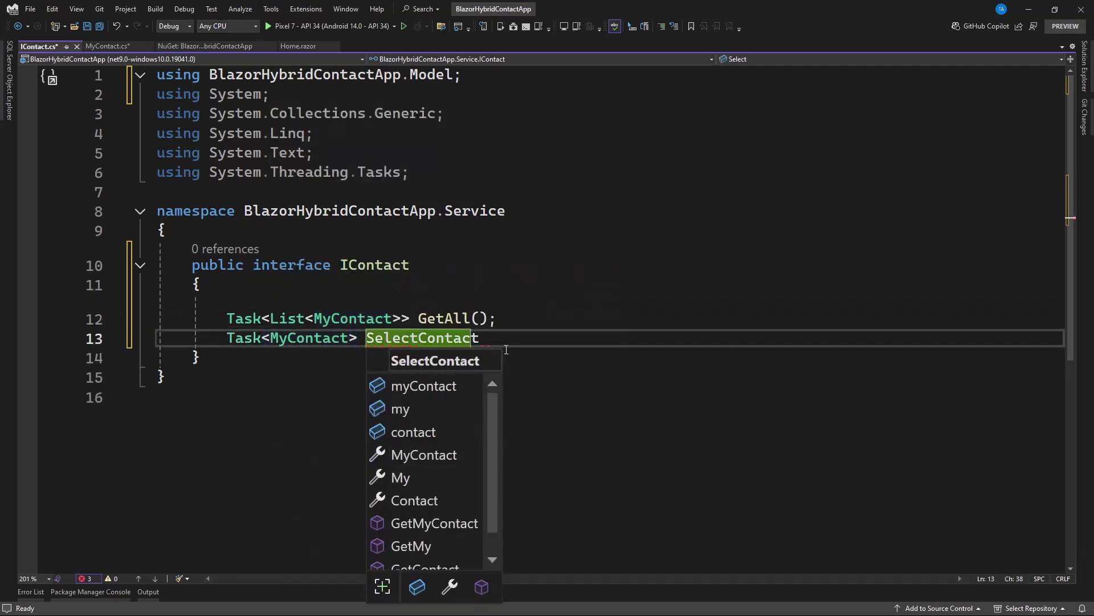
type("();")
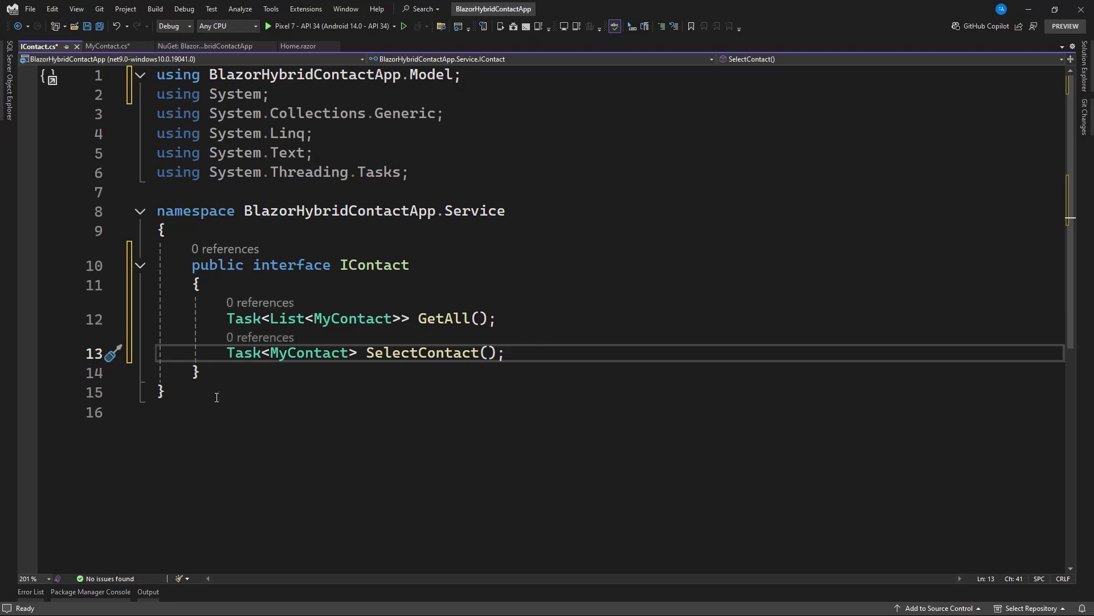
left_click(208, 376)
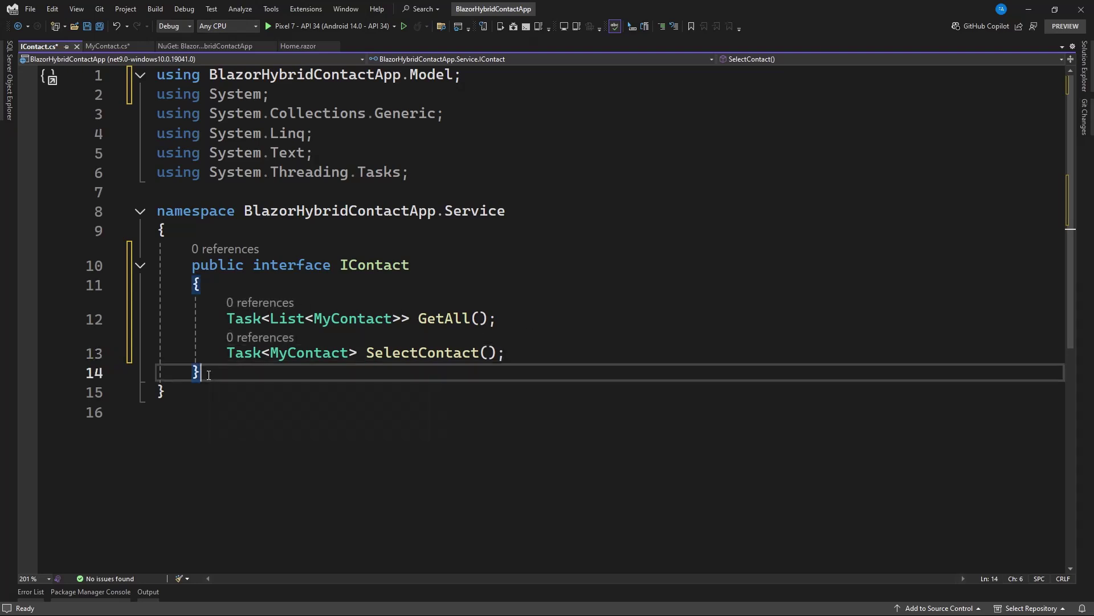
Step: Create a ContactService class implementing IContact with generated method stubs
key("Return")
key("Return")
type("pub")
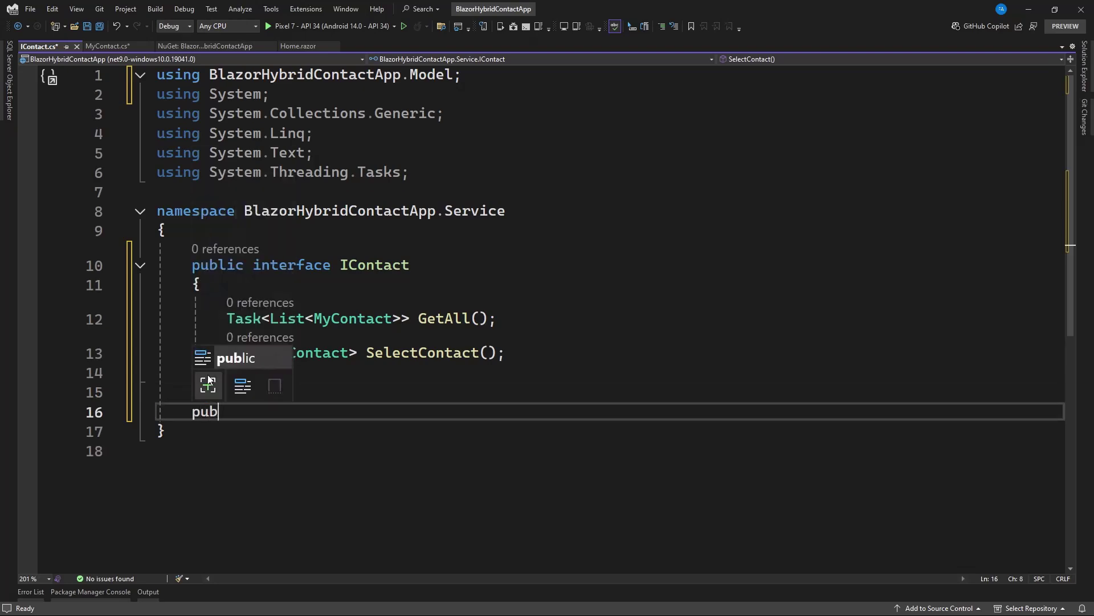
type("lic class ContactServi")
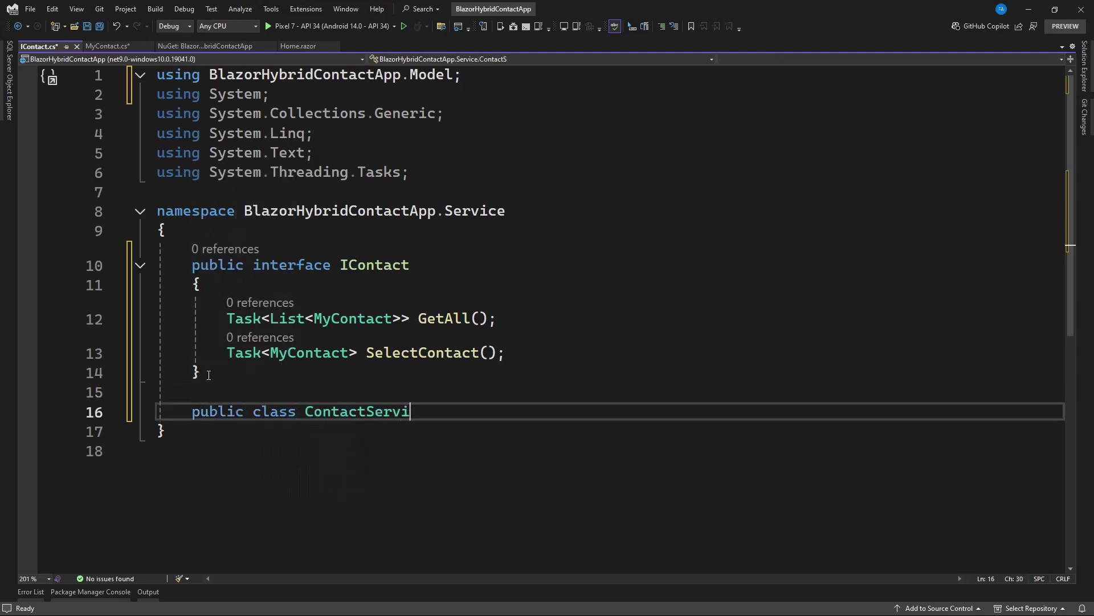
type("ce : IContact")
key("Tab")
key("ctrl+period")
key("Return")
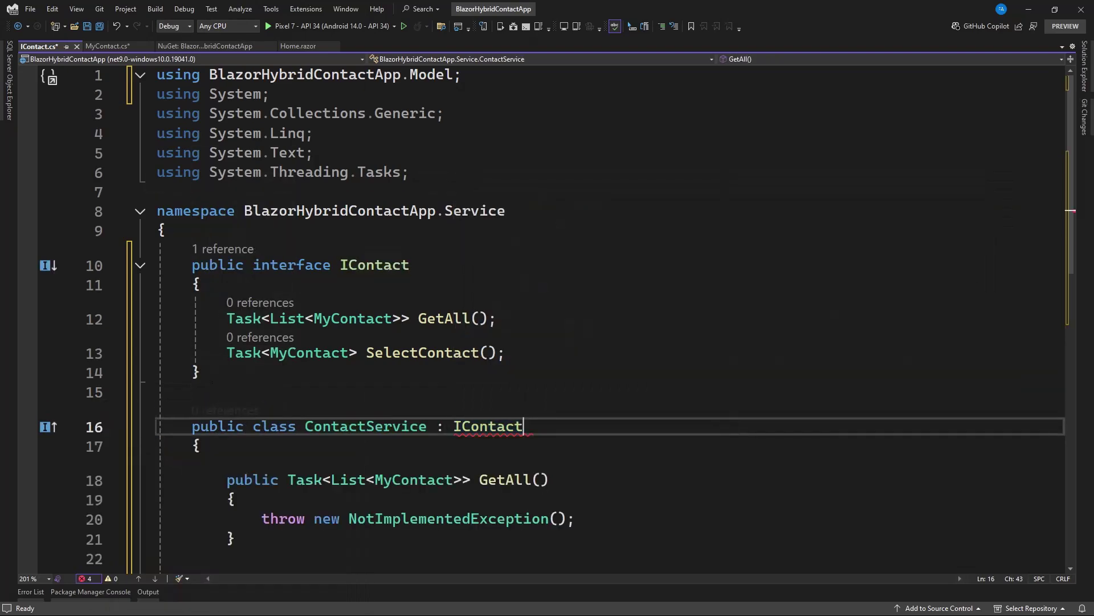
left_click_drag(575, 403, 257, 406)
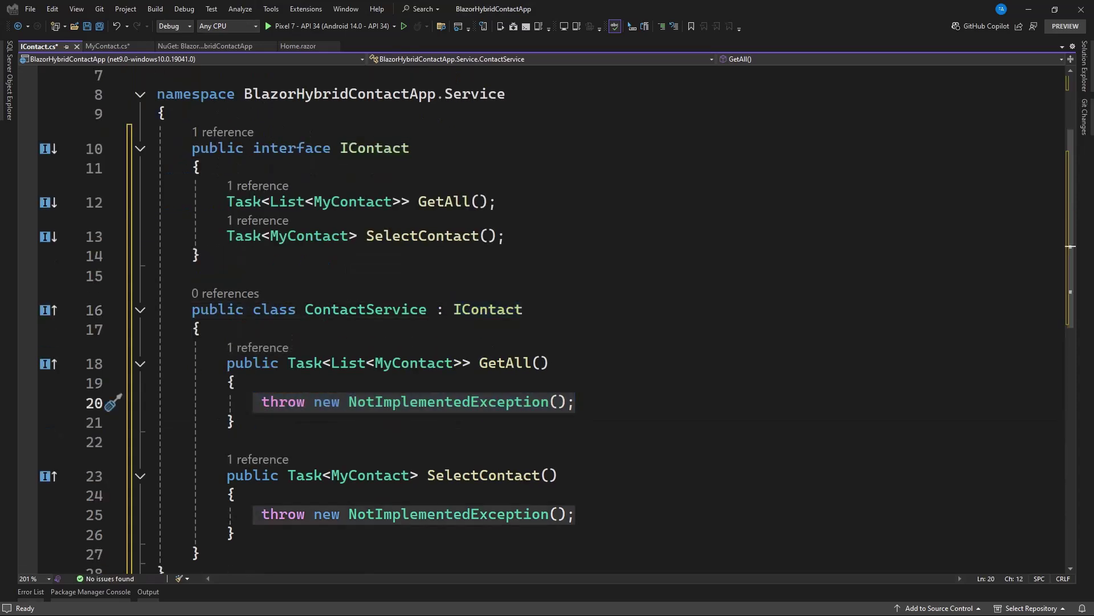
type("var permission")
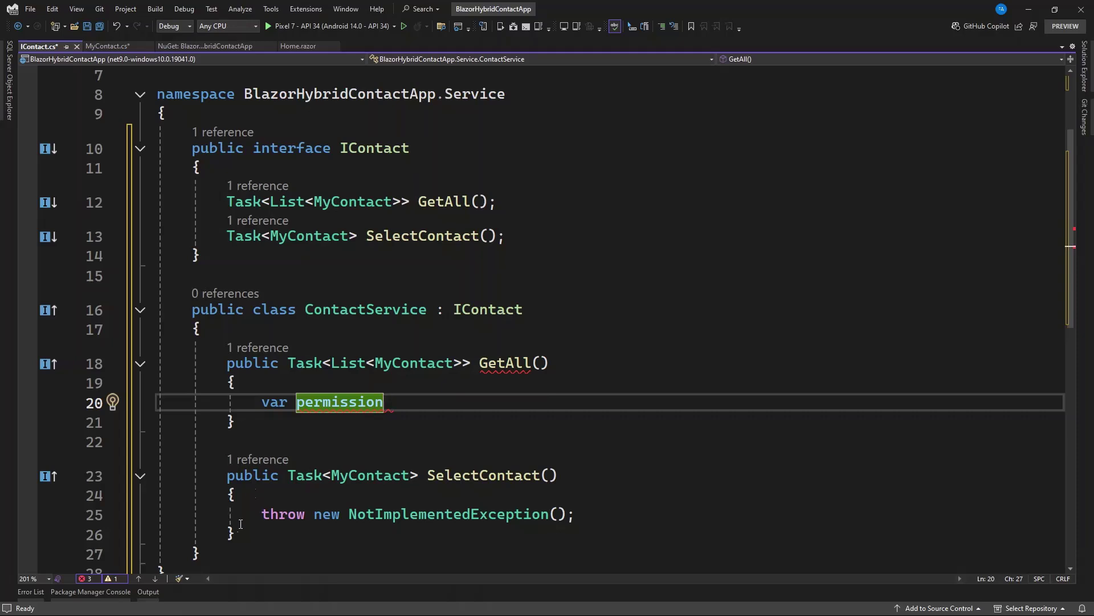
scroll(547, 342, "down", 3)
Step: Replace GetAll's throw with 'await IsGranted()' and place an IsGranted method inside ContactService
left_click(241, 455)
key("Return")
type("private bool")
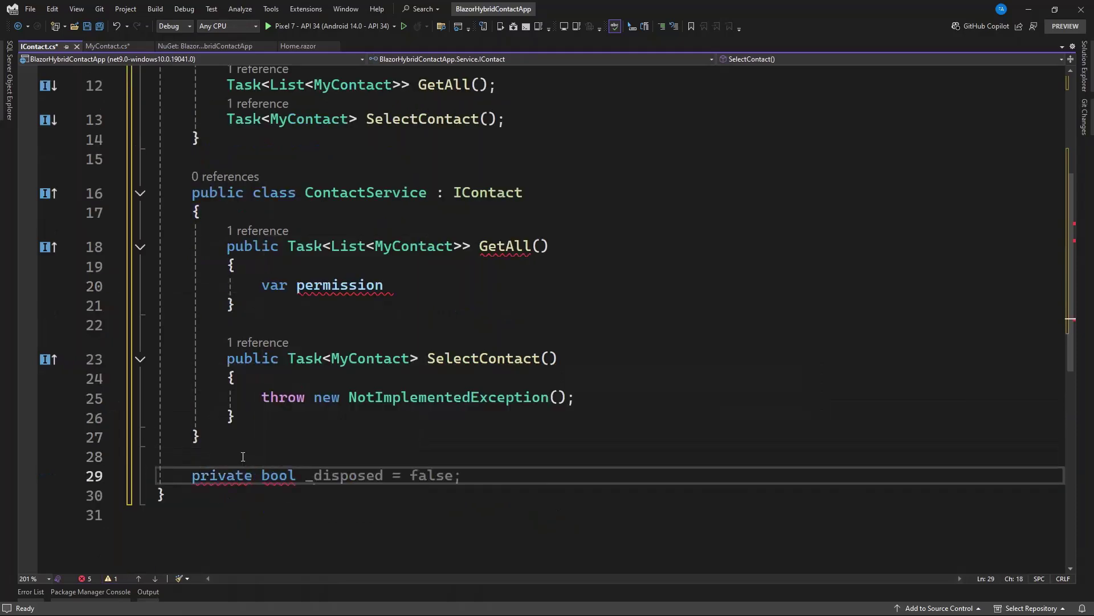
type(" IsGranted(")
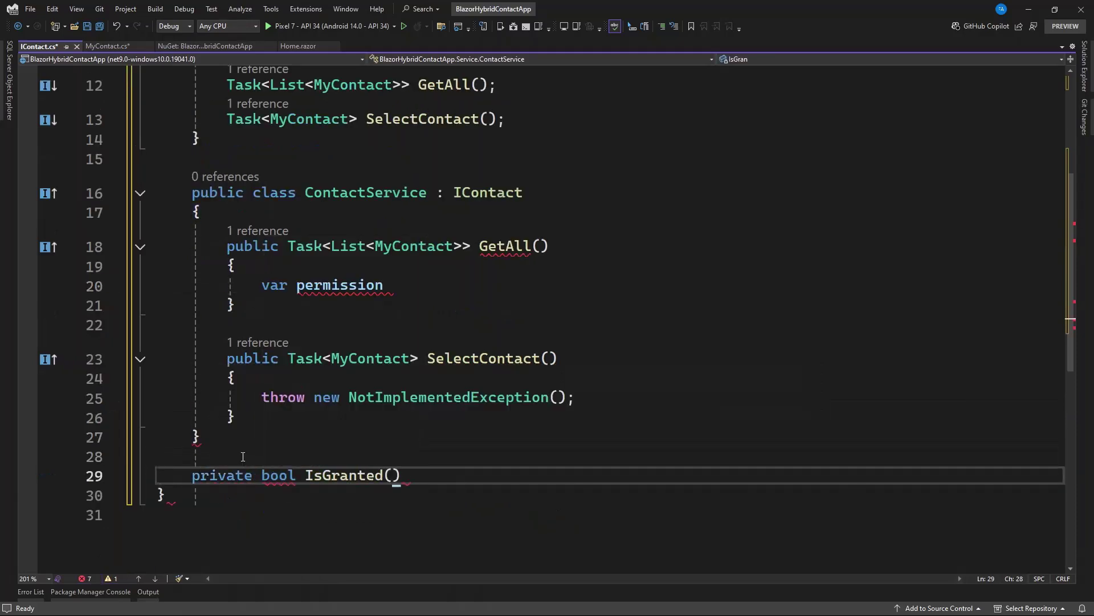
key("Return")
type("{")
key("Return")
scroll(243, 456, "up", 3)
scroll(201, 340, "up", 3)
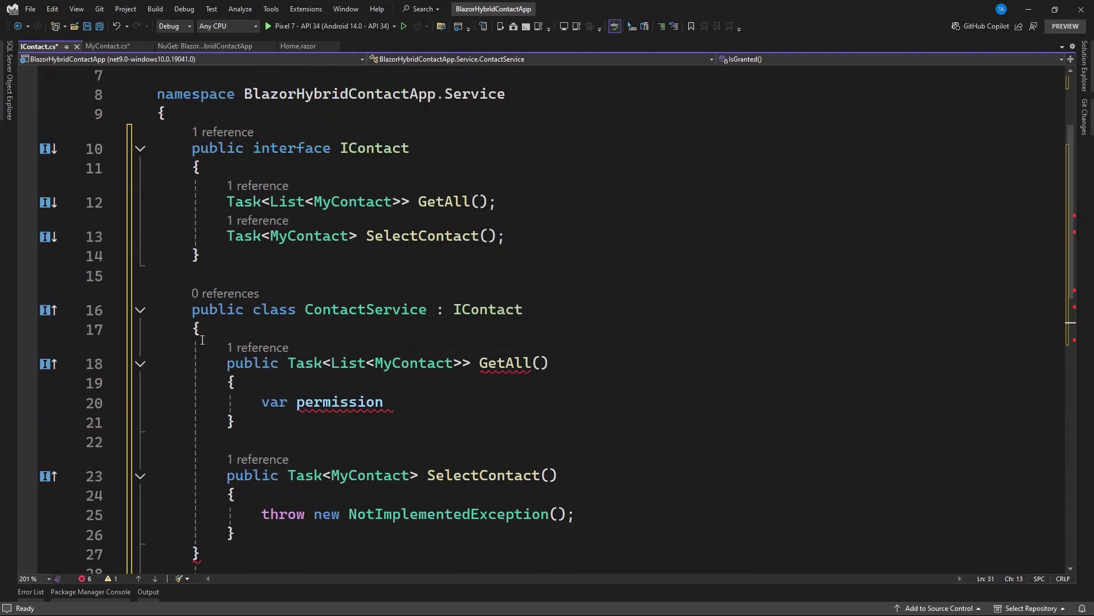
scroll(225, 419, "down", 3)
key("ctrl+x")
left_click(256, 379)
key("Return")
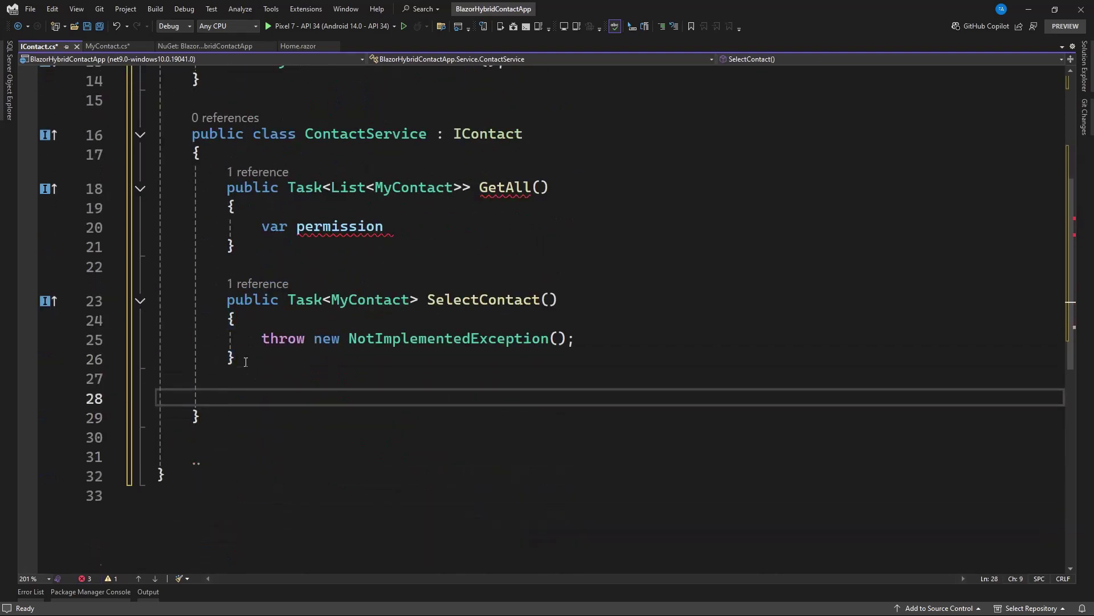
key("ctrl+v")
type("var permission = ")
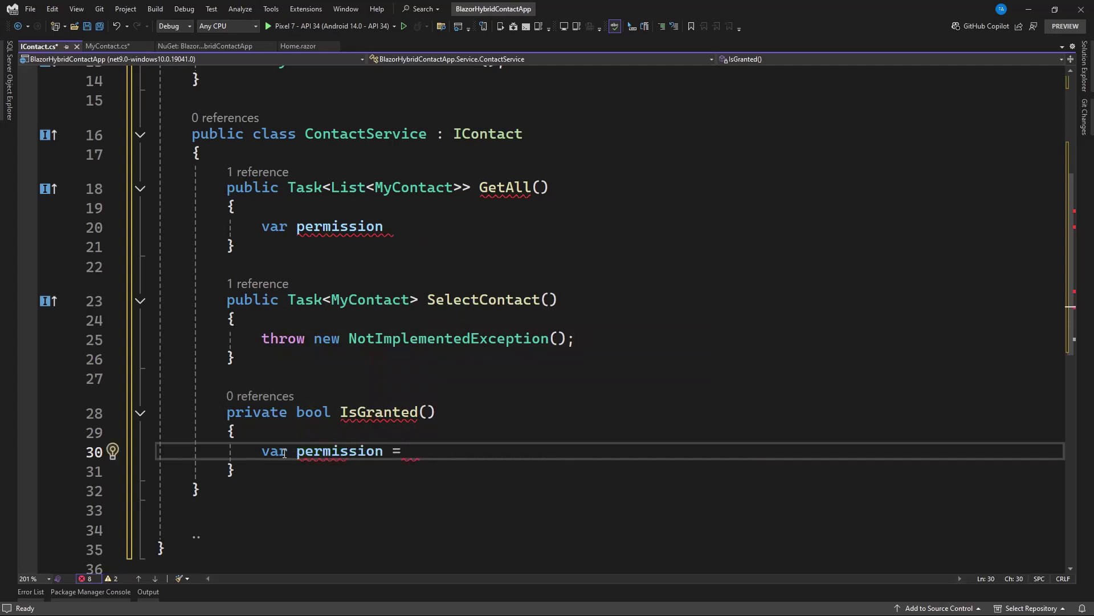
type("await Permissions.")
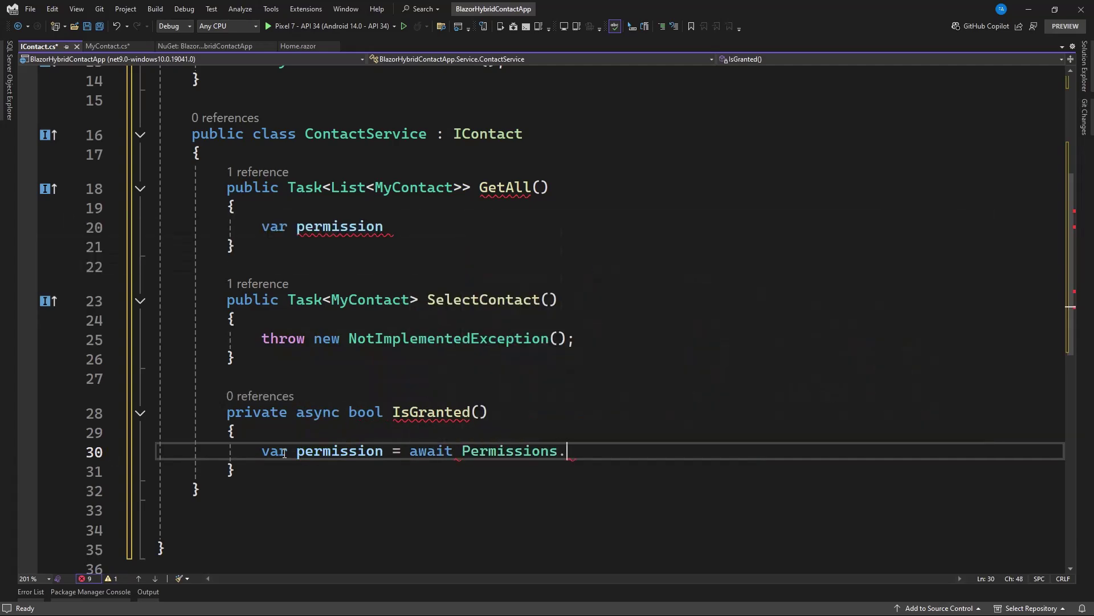
type("RequestAsync<Permissions")
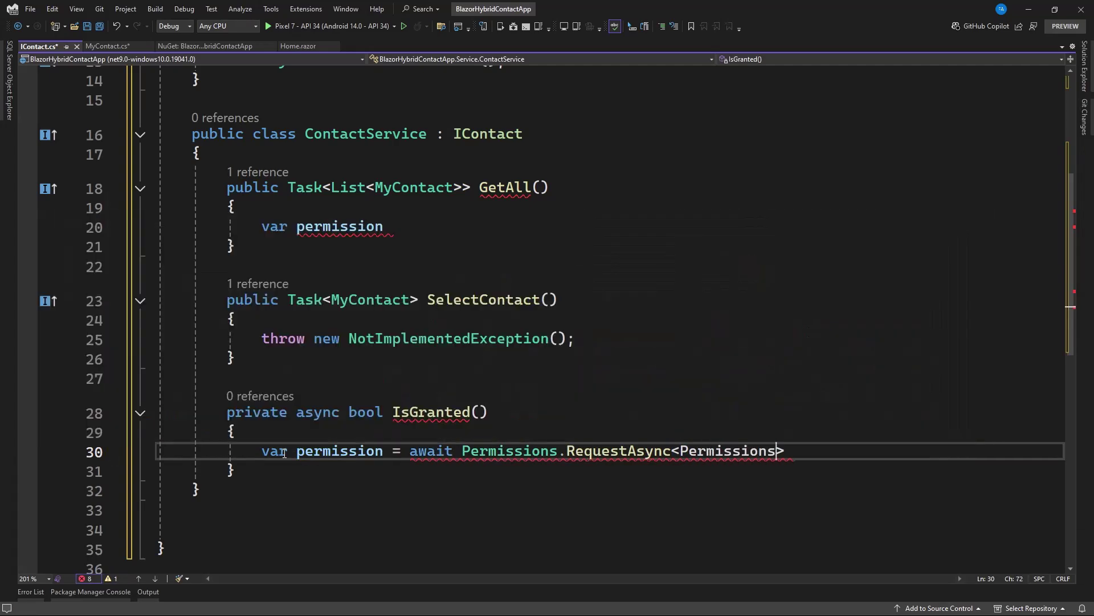
type(".co")
Step: Make IsGranted request ContactsRead permission and return whether the status is Granted, and save
key("Tab")
type(">();")
key("Return")
type("if")
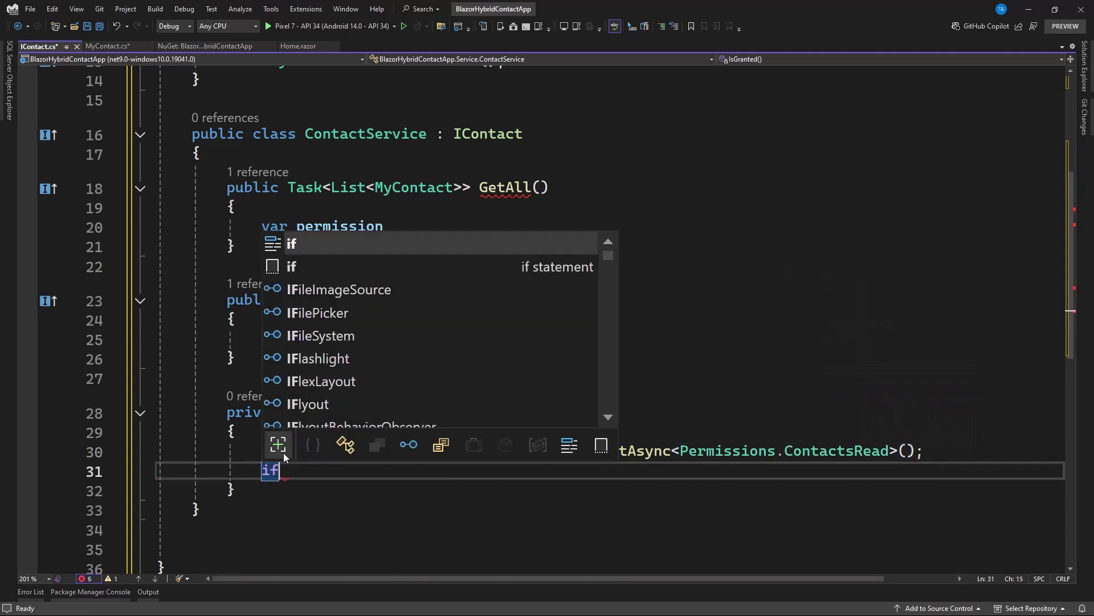
type("(per")
key("Tab")
type("!")
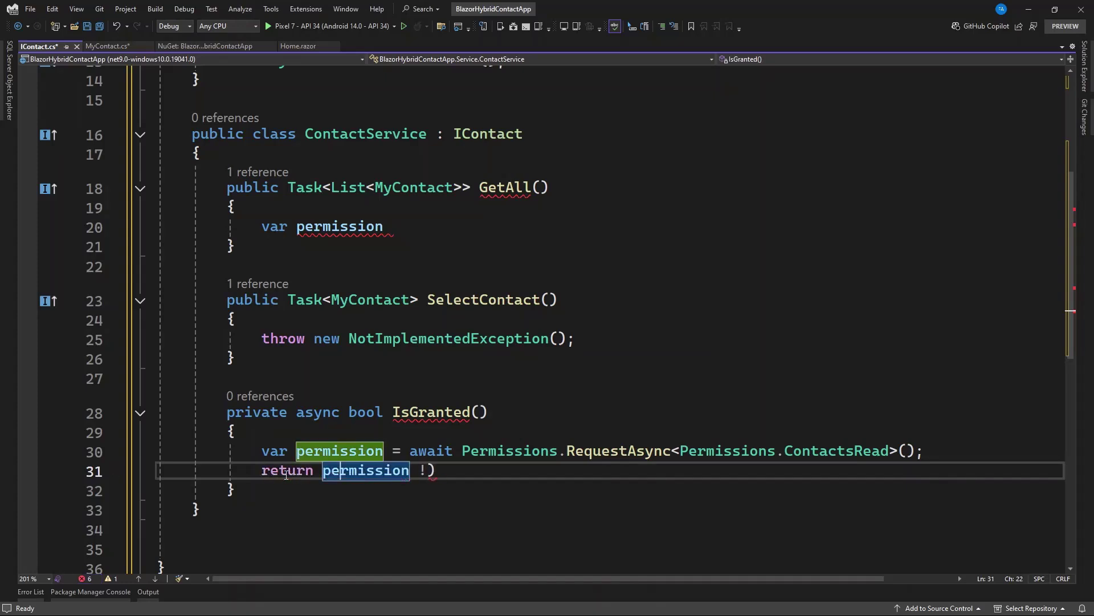
type(" Perm")
key("Tab")
type(".Gra")
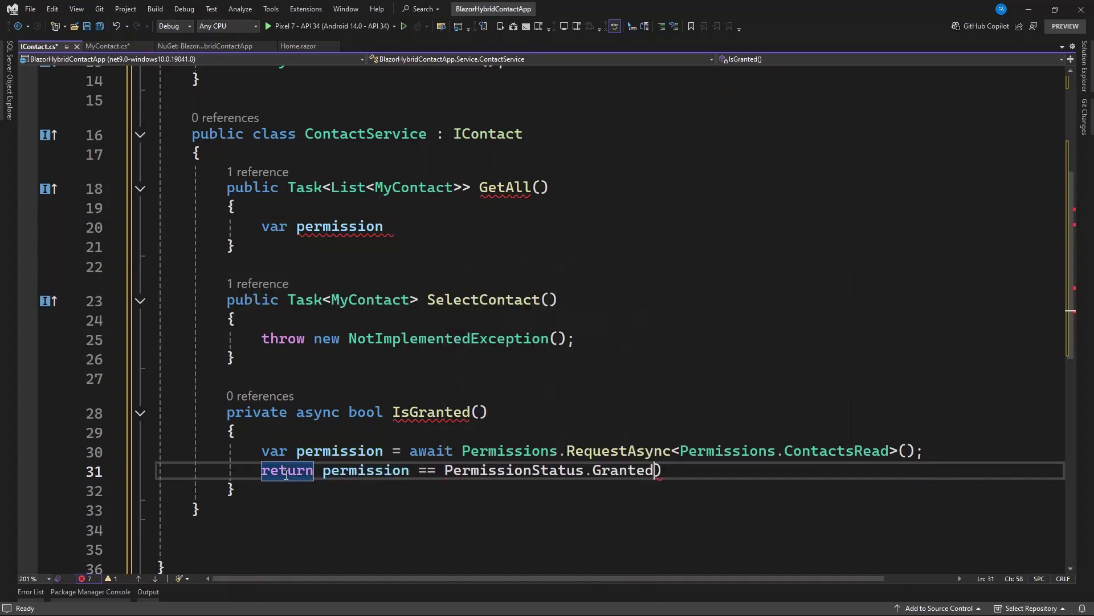
key("Tab")
key("Delete")
type(";")
type("? true")
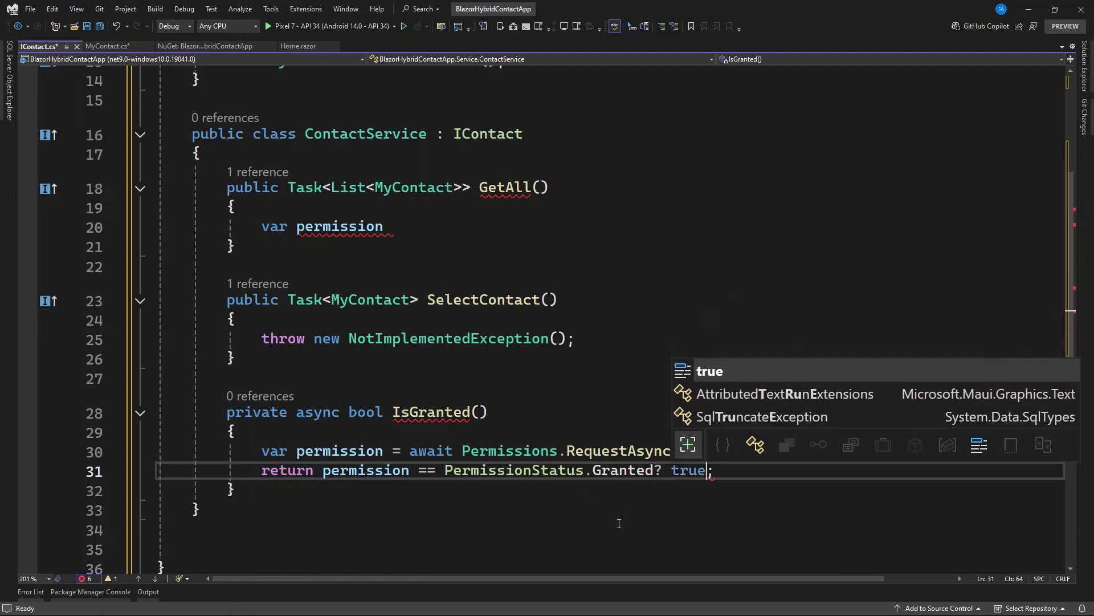
type(":false")
key("Escape")
key("ctrl+s")
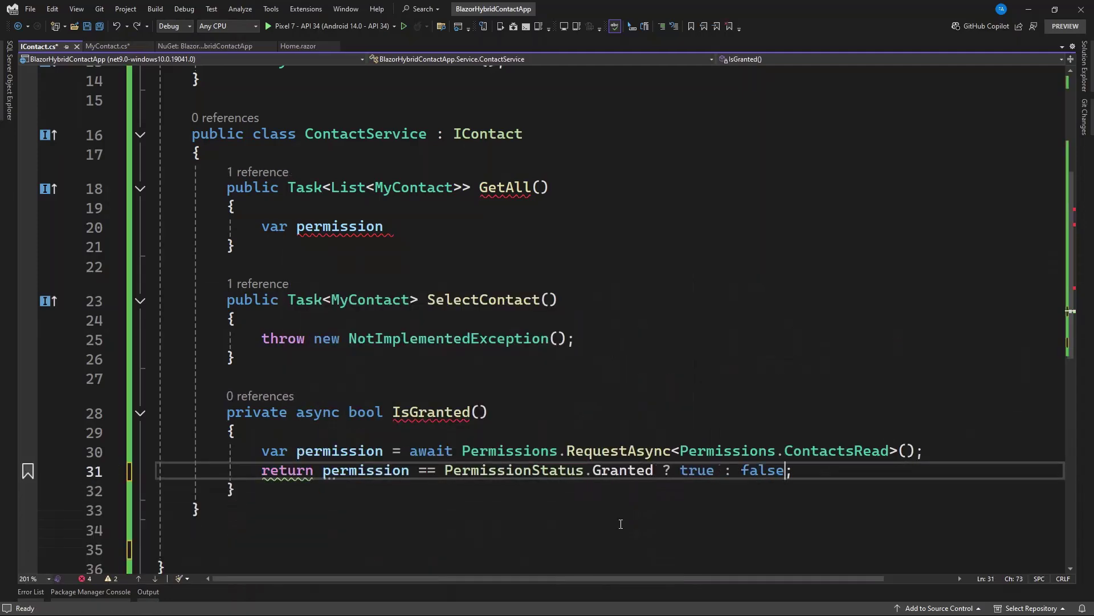
left_click(349, 411)
type("Task<bool")
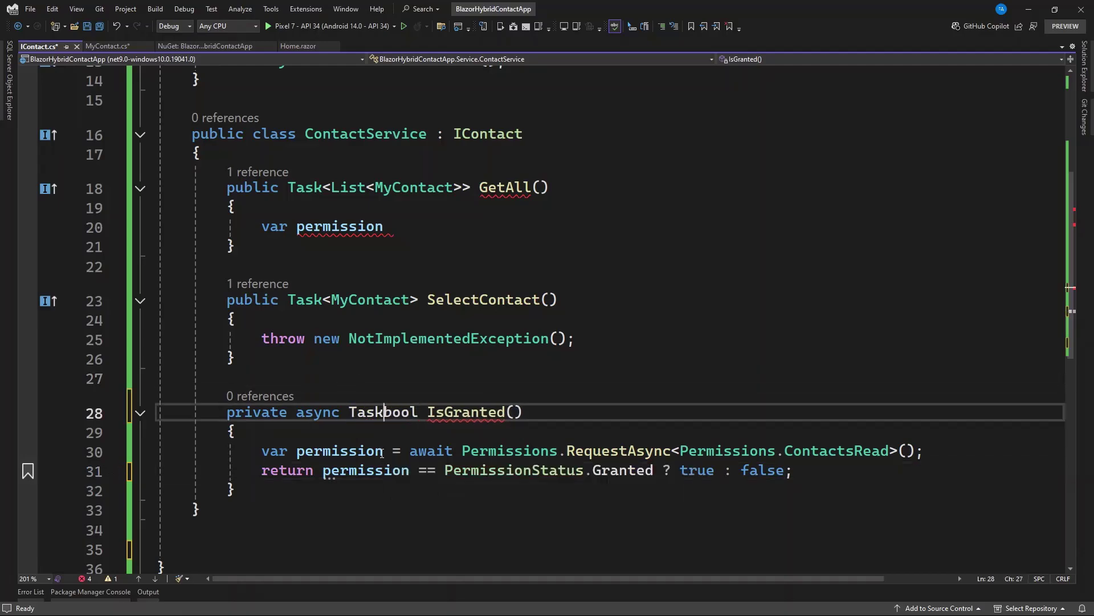
type(">")
key("ctrl+s")
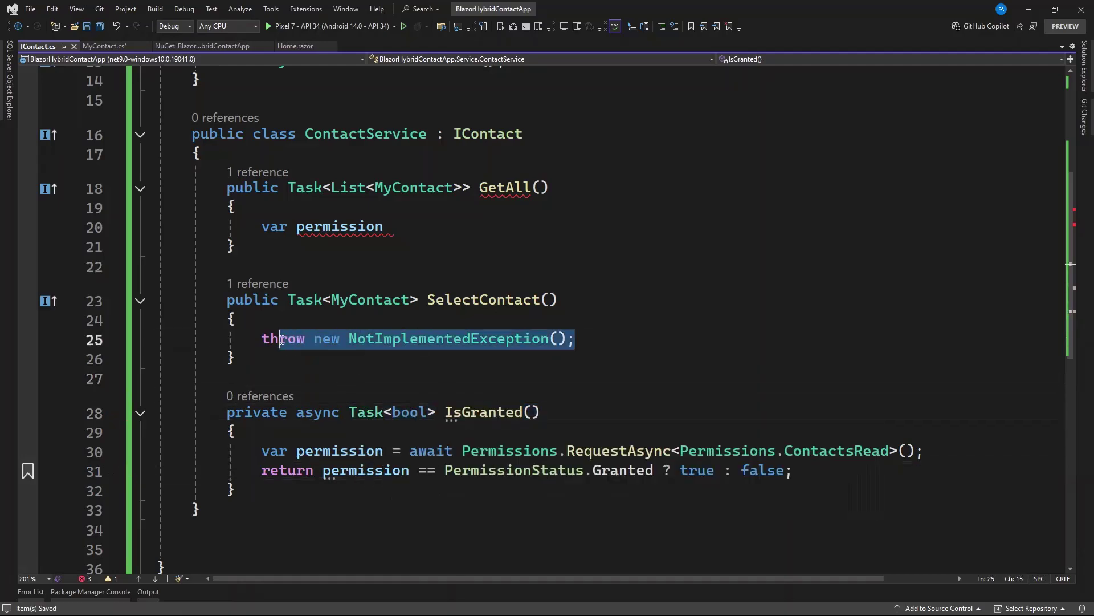
left_click(403, 230)
type("= aw")
Step: Throw UnauthorizedAccessException in GetAll when permission is not granted
key("Tab")
type("IsGranted();")
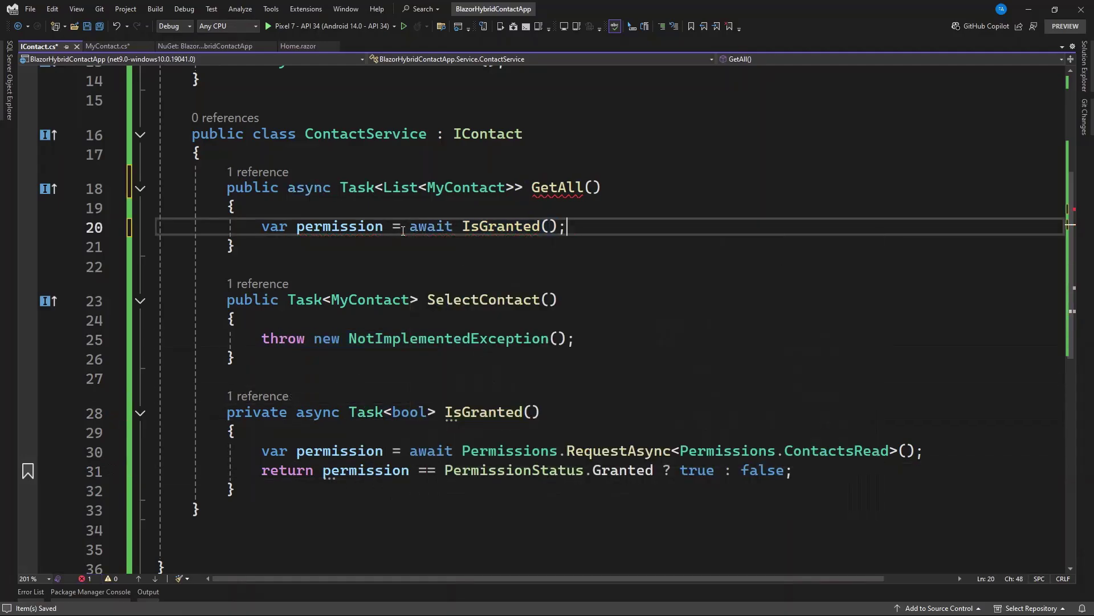
double_click(274, 225)
type("bool")
key("End")
key("Return")
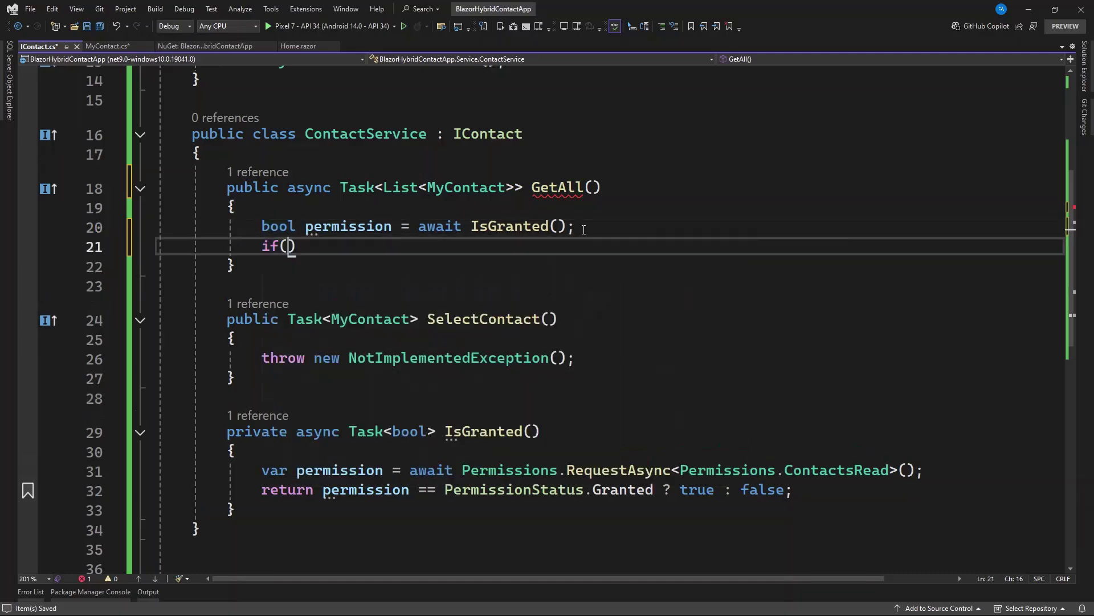
type("if(permission")
type("!")
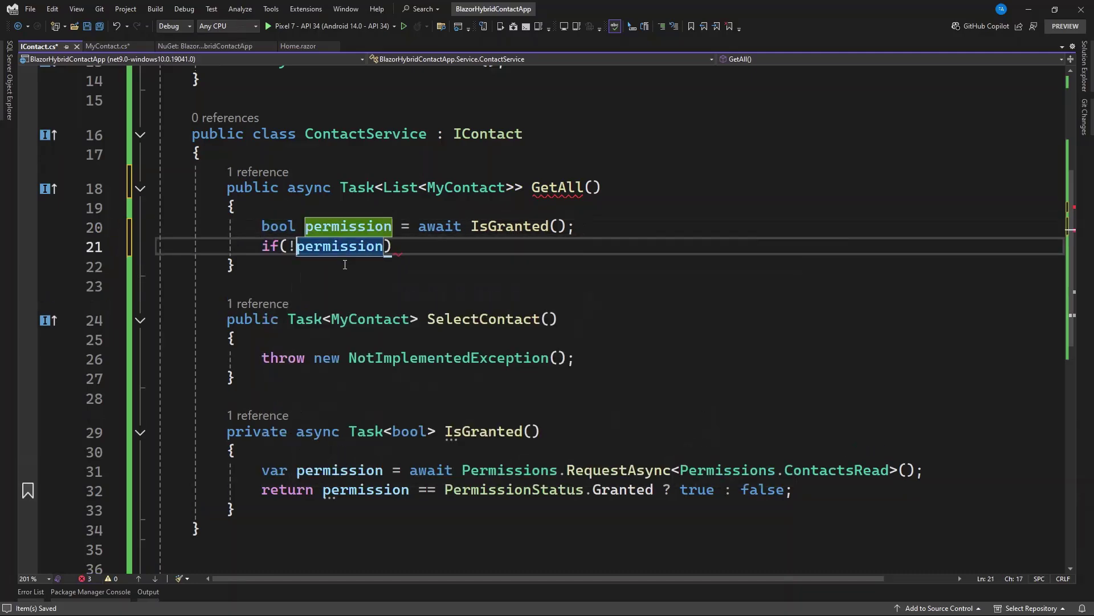
key("End")
key("Return")
type("throw new Unauth")
key("Tab")
type("();")
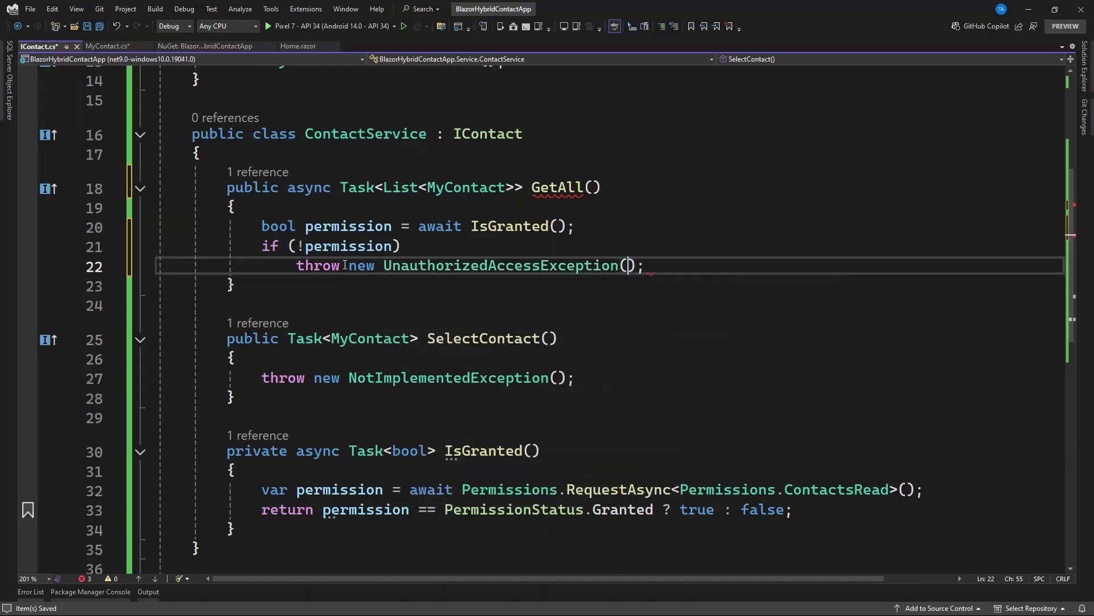
key("Left")
key("Left")
type("\"You are not allowed")
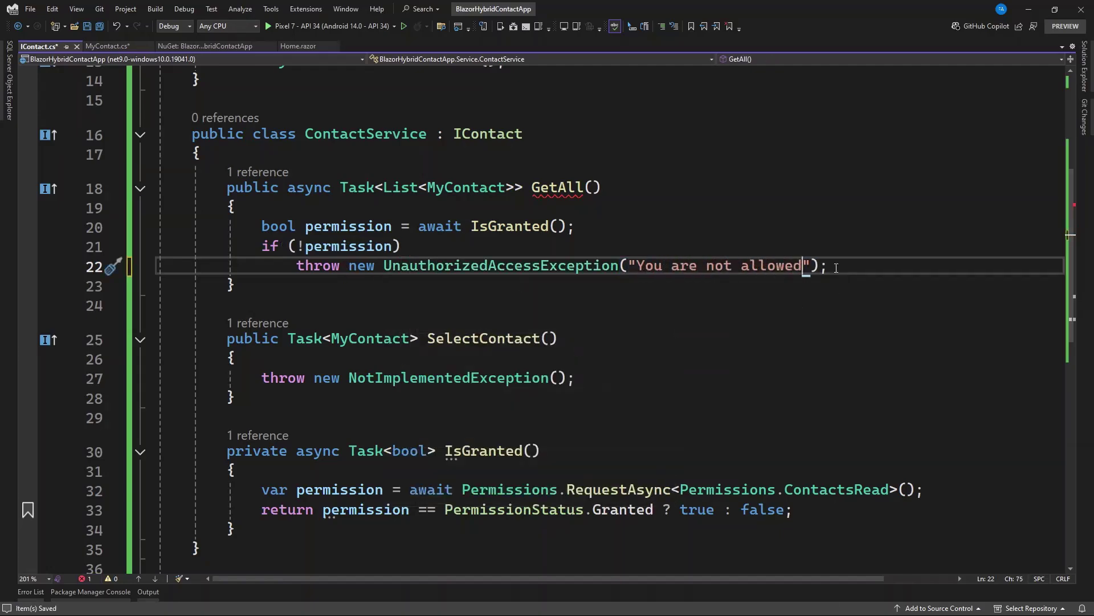
key("End")
Step: Add 'var allContacts = await Contacts.Default.GetAllAsync();' after the permission check
key("Return")
key("Return")
type("var allContacts = ")
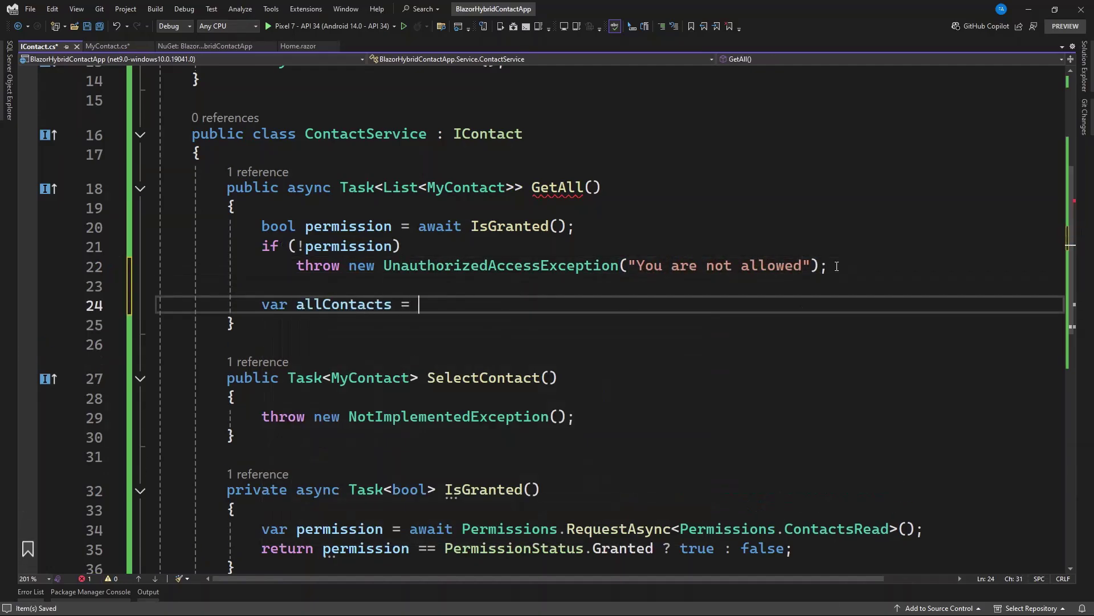
type("await Contacts.Def")
key("Tab")
type(".")
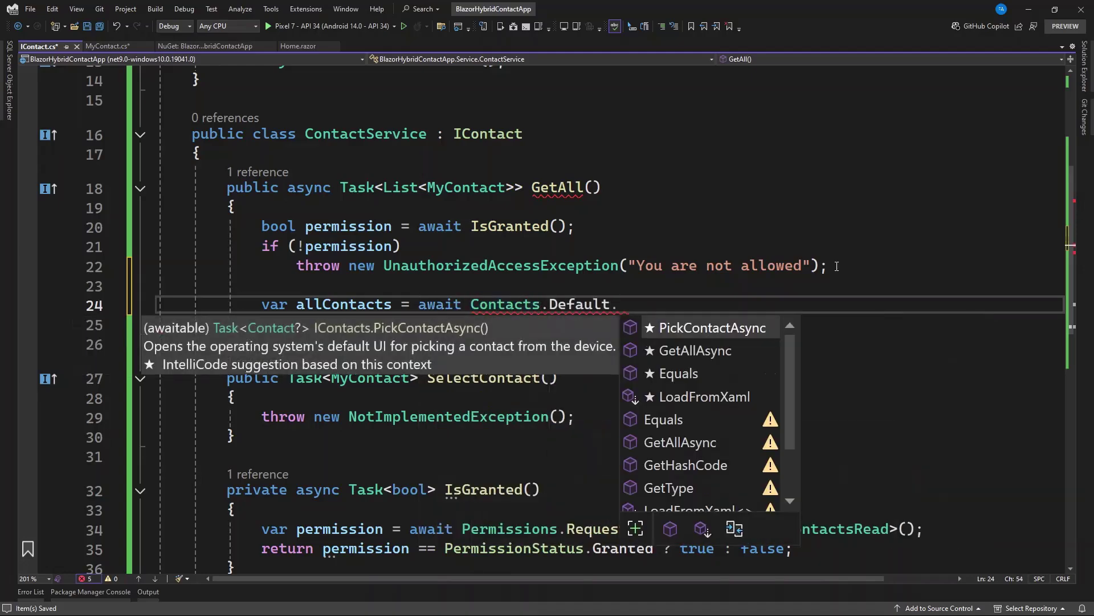
key("Down")
key("Tab")
type("();")
left_click(505, 305)
key("ctrl+period")
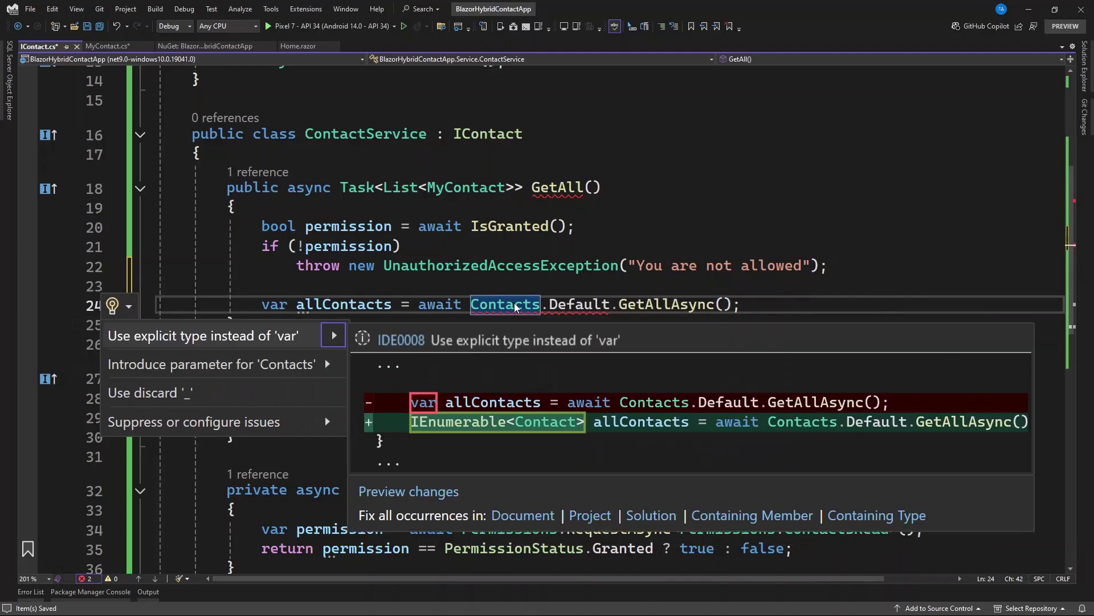
key("Escape")
key("Escape")
Step: Add a Microsoft.Maui.ApplicationModel.Communication using directive, then remove it
key("ctrl+Home")
key("Down")
key("Down")
key("Down")
key("End")
key("Return")
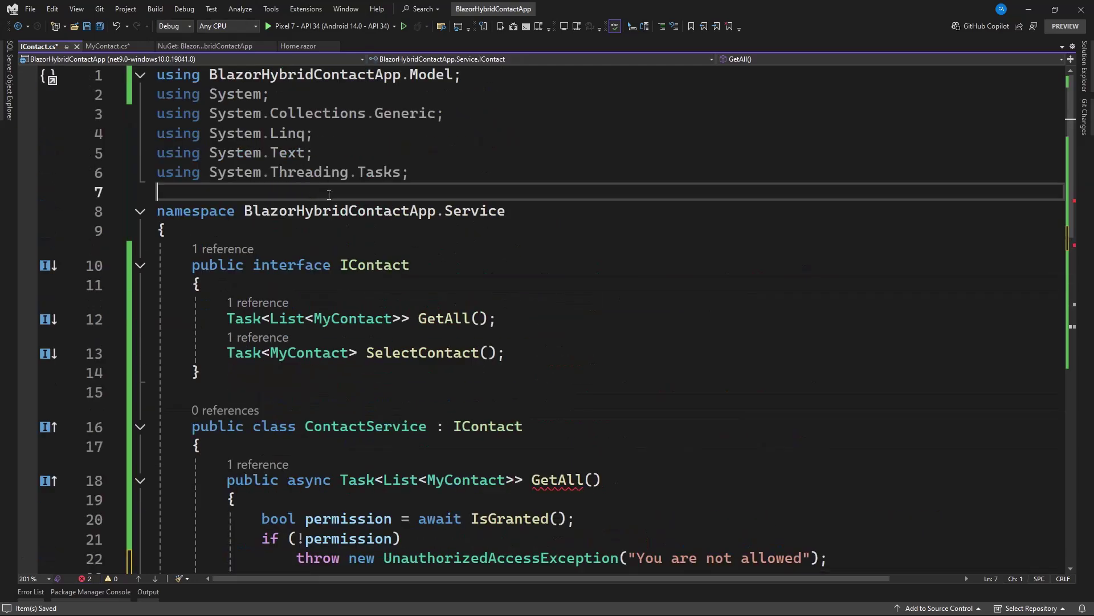
type("using Microsoft.Maui.")
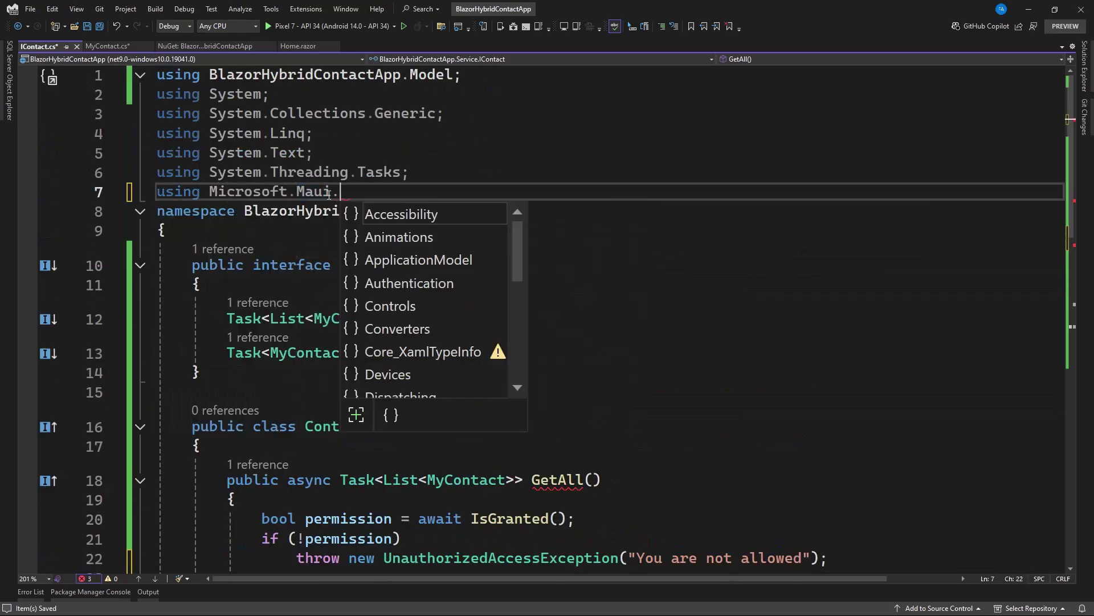
type("ApplicationModel.")
key("Tab")
type(";")
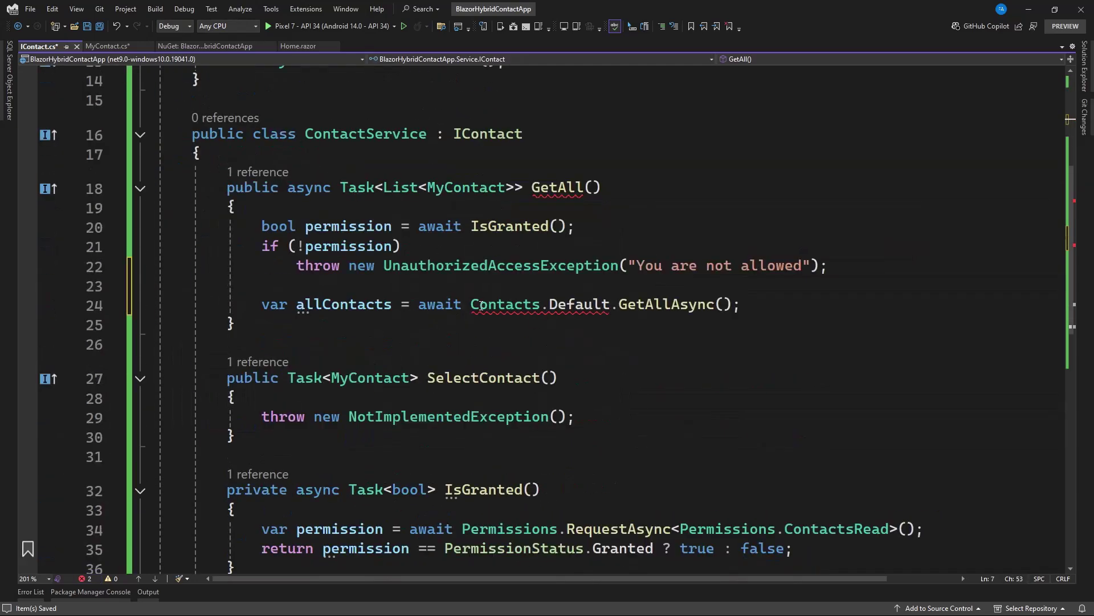
double_click(478, 306)
key("BackSpace")
key("BackSpace")
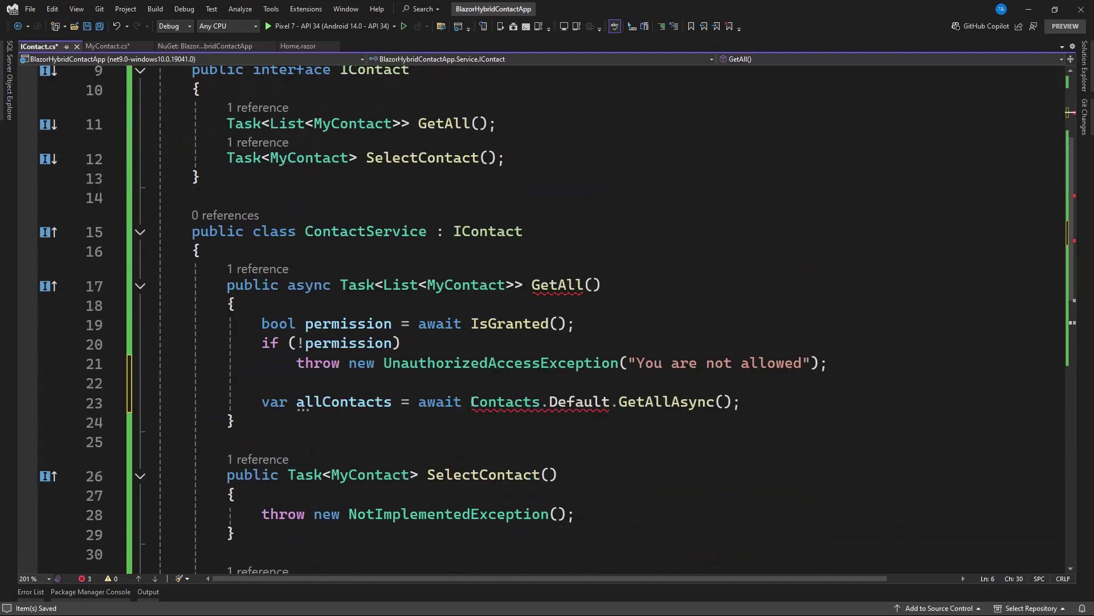
Step: Keep the fully qualified Contacts name and break line 23 before .GetAllAsync()
double_click(526, 404)
key("ctrl+period")
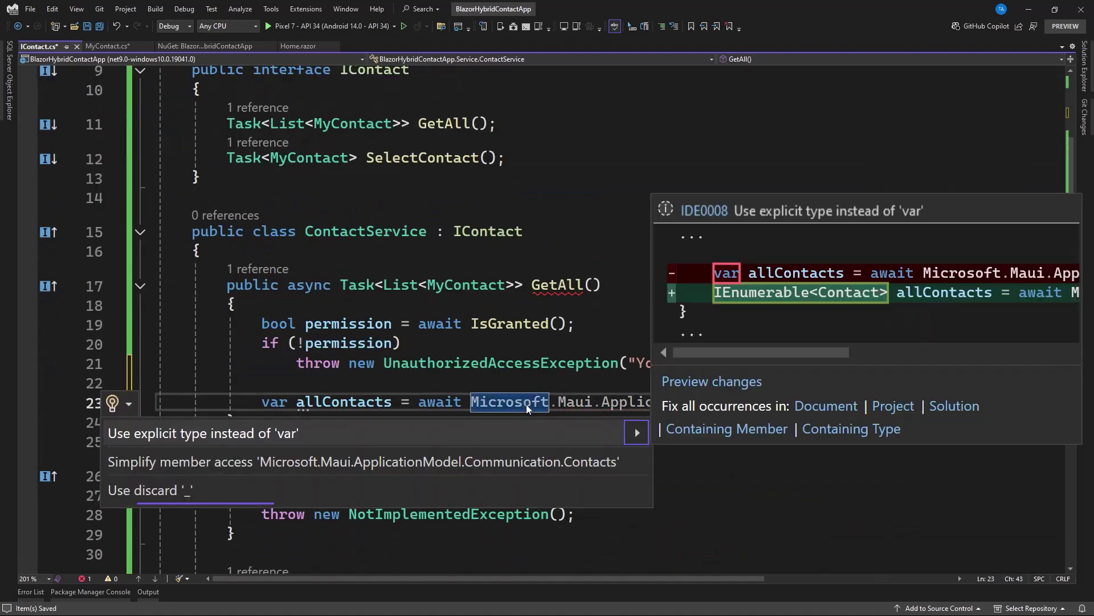
key("Down")
key("Return")
key("ctrl+z")
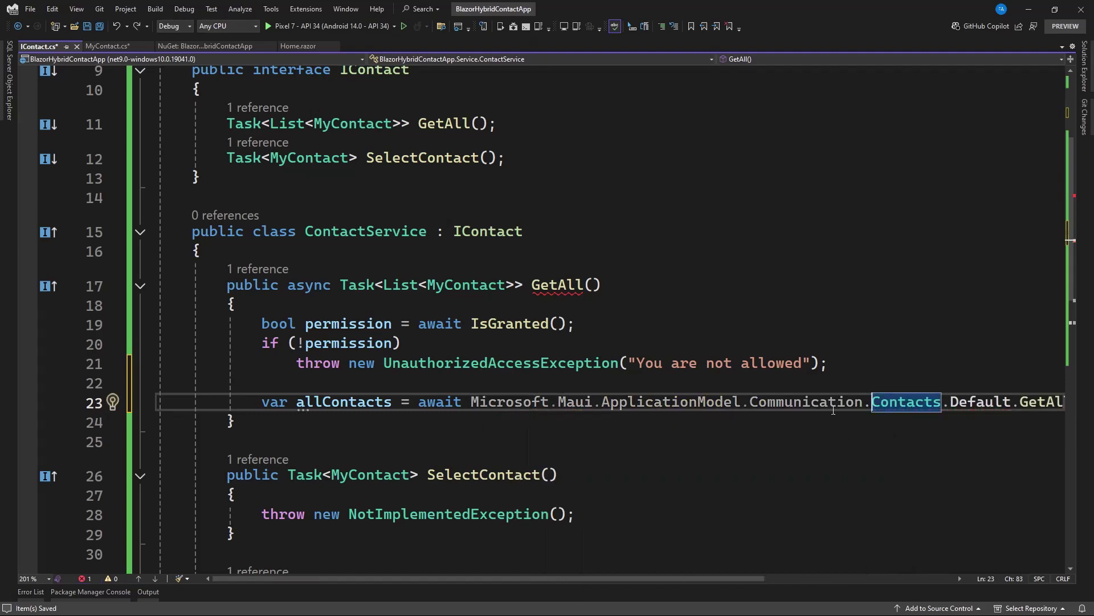
left_click(1014, 402)
key("Return")
Step: Replace the started foreach with 'var contactList = allContacts.Select(x => new MyContact'
key("End")
key("Return")
type("forea")
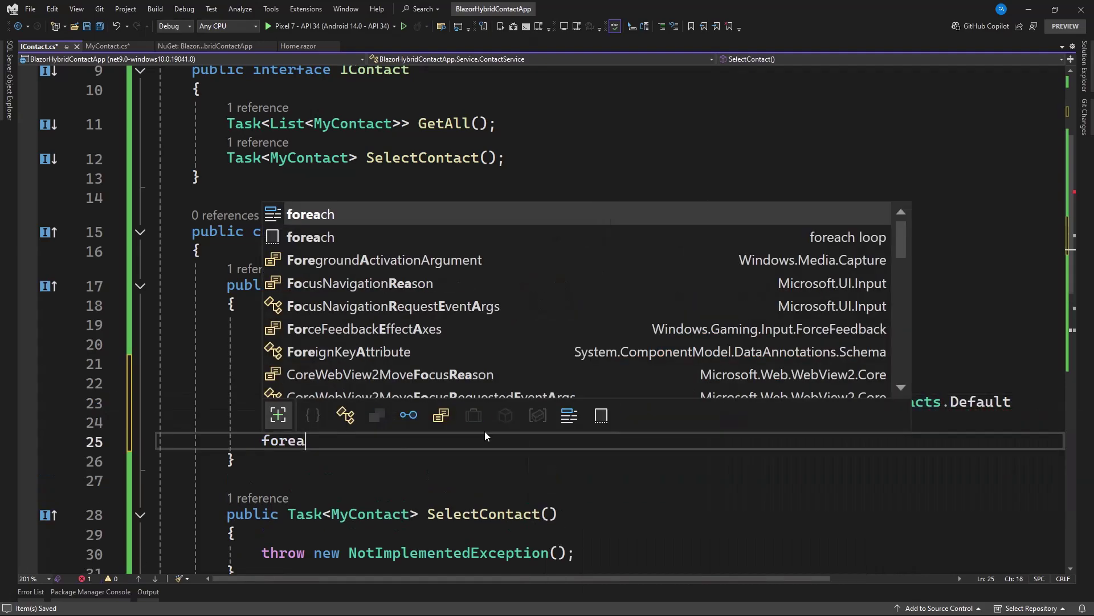
type("ch(var")
key("shift+Home")
type("v")
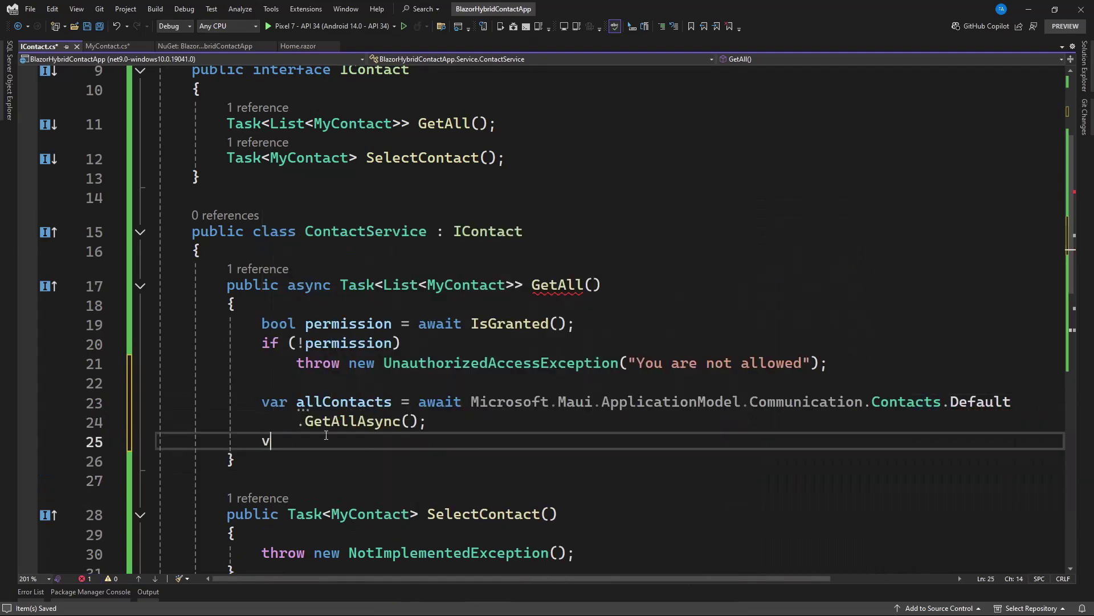
type("ar contactList = ")
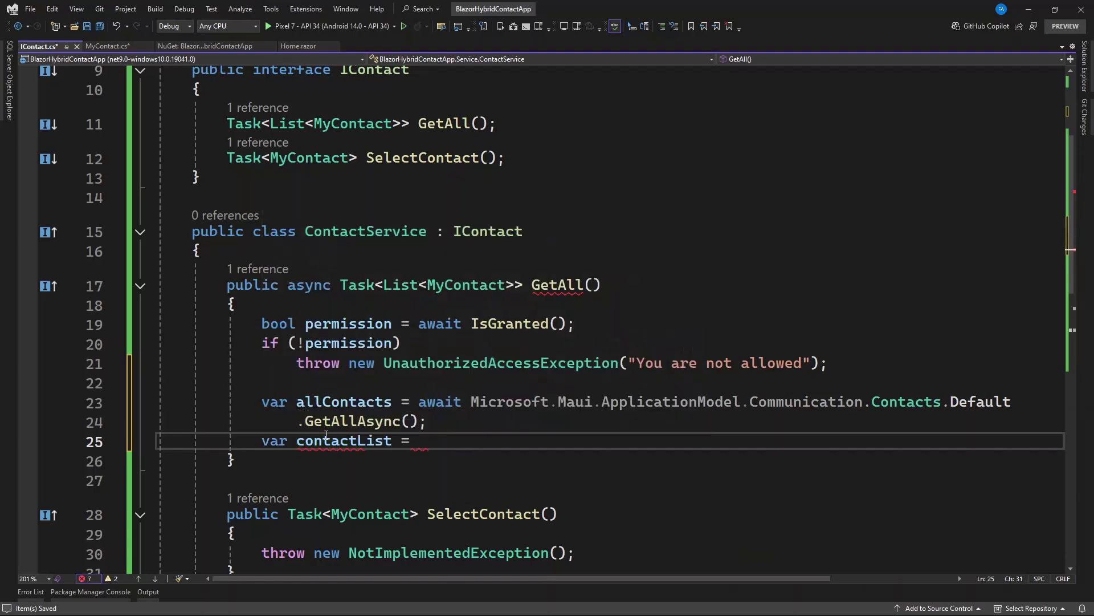
type("allco")
key("Tab")
type(".select(")
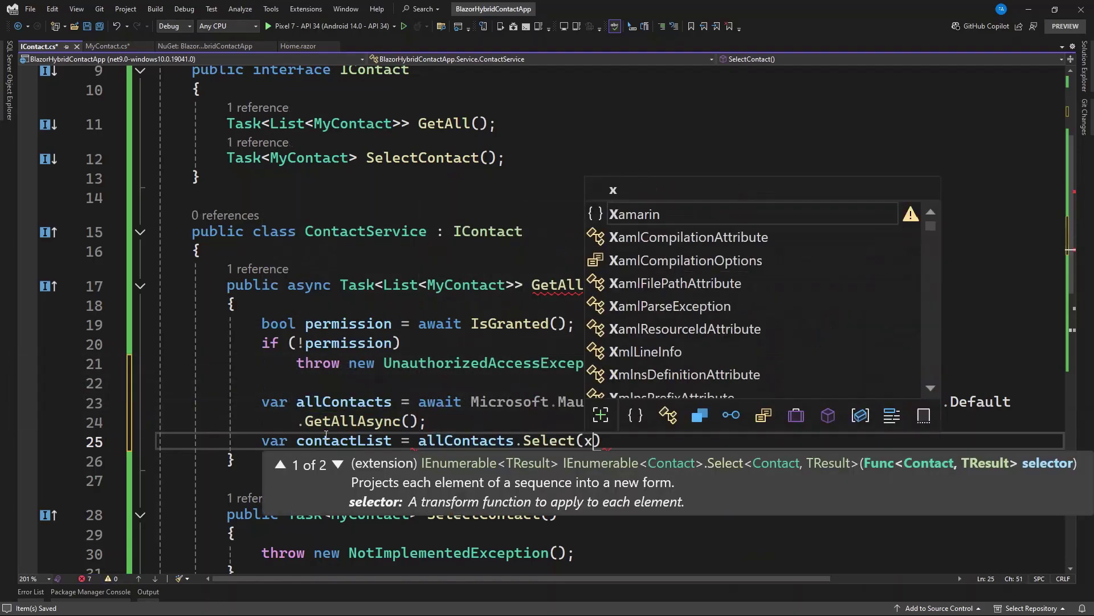
type("x=> x")
key("BackSpace")
type("new MyCon")
key("Tab")
key("Return")
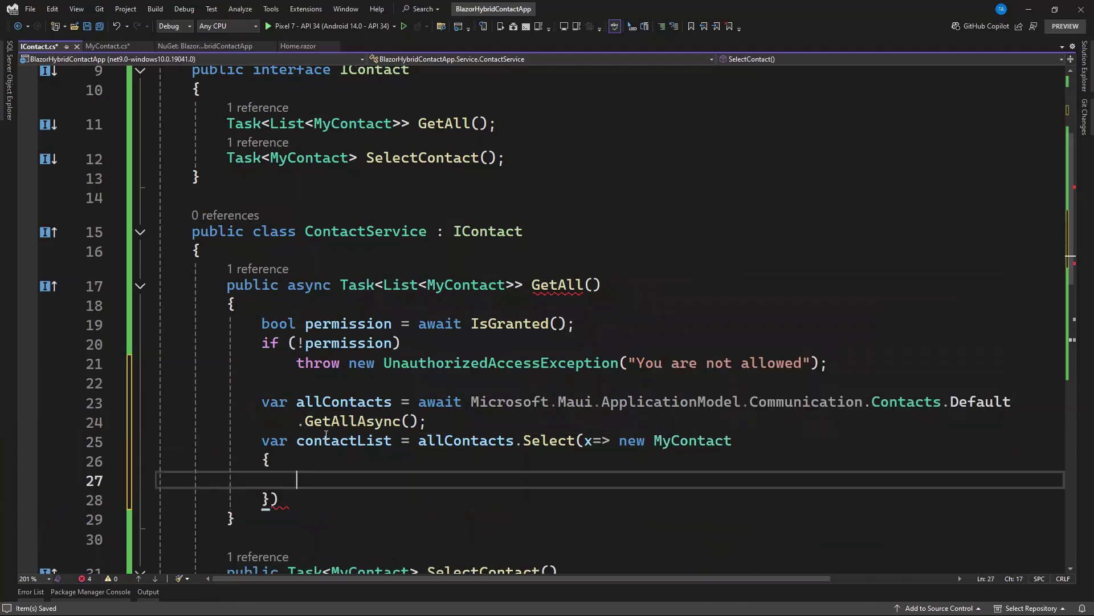
type("{ Email = x.Emails.Fir")
Step: Assign Email, PhoneNumber, Id and Name in the MyContact initializer
key("Tab")
type("()")
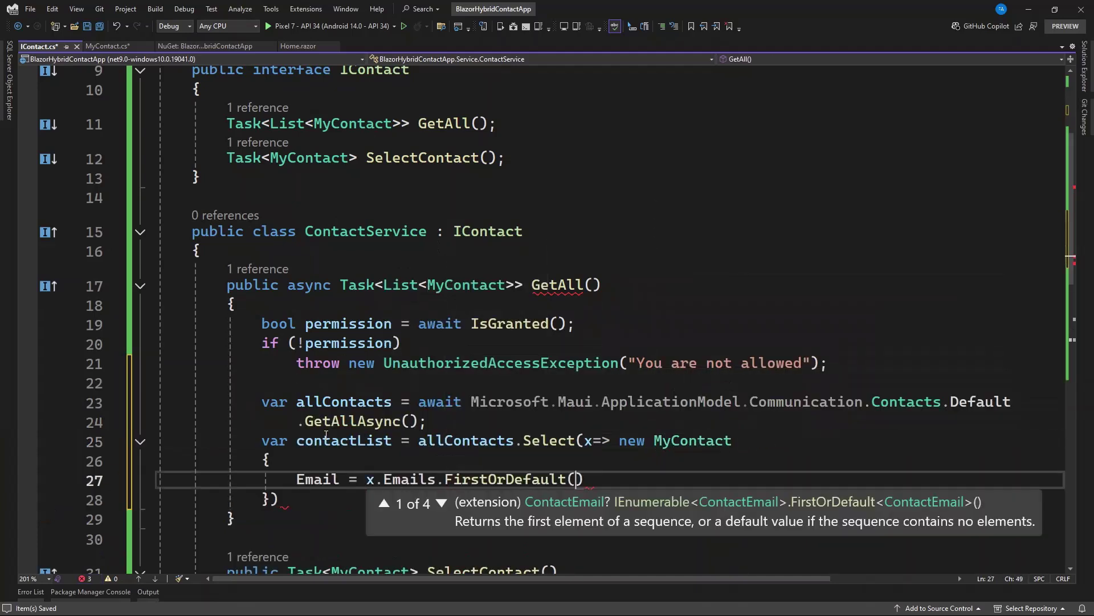
type(".EmailAddress,")
key("Return")
type("PhoneNumber = ")
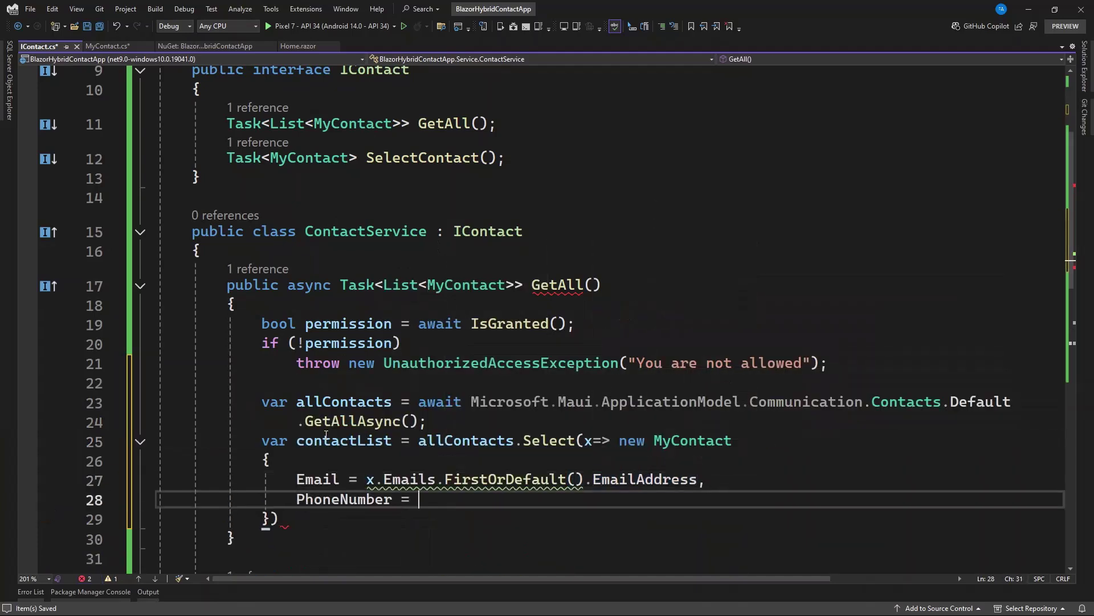
type("x.Phones.FirstOrDefault().ph")
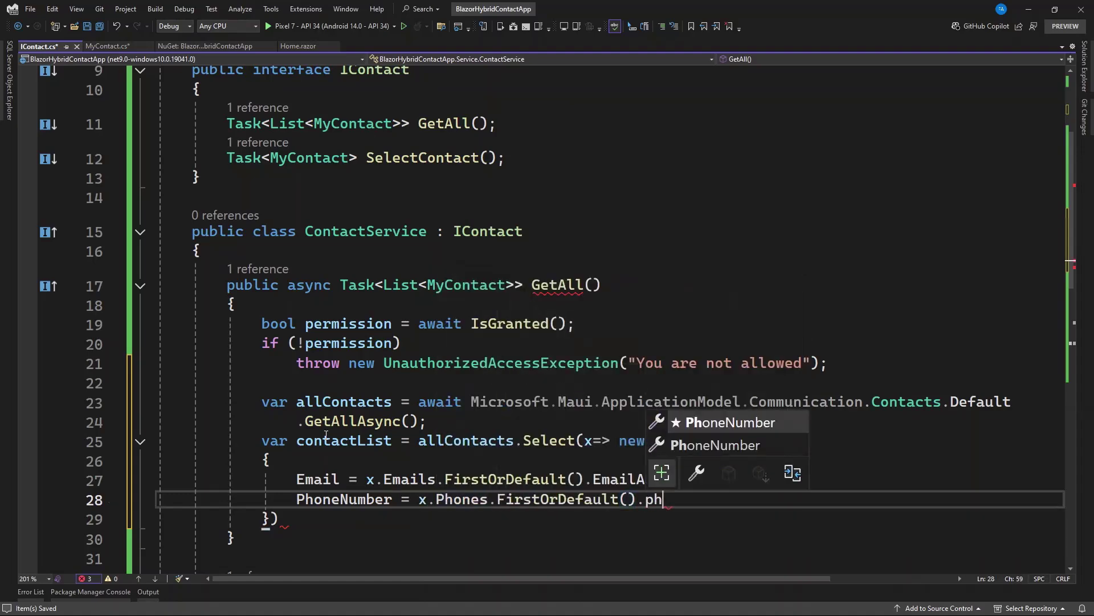
key("Tab")
type(",")
key("Return")
type("Id = x.Id,")
key("Return")
type("na")
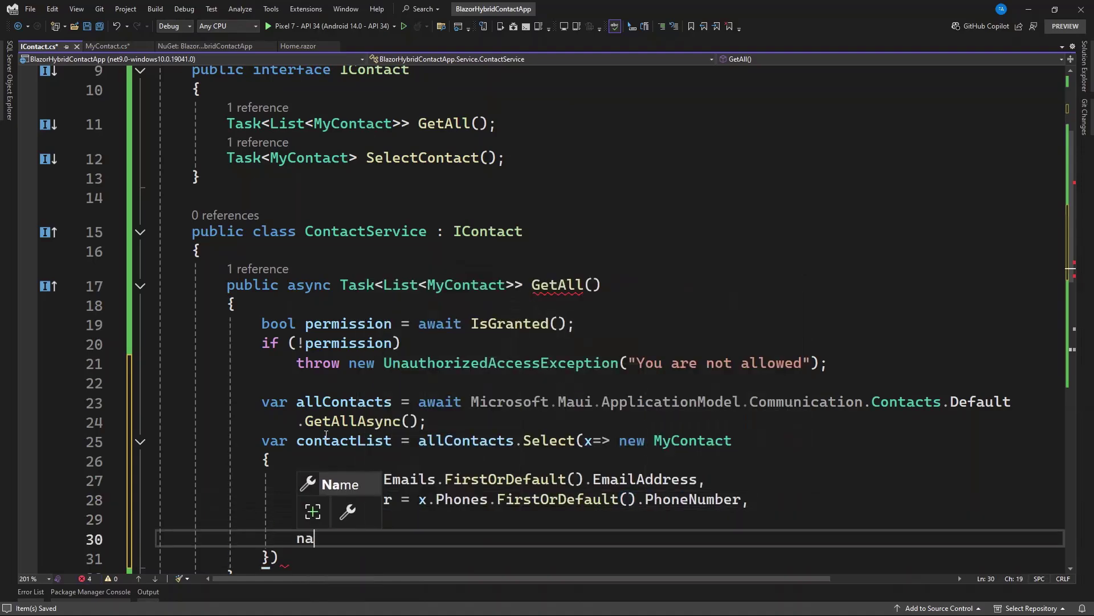
key("Tab")
type("= x.GivenName")
scroll(547, 385, "down", 1)
Step: Add ! after FirstOrDefault() on Email and PhoneNumber, and return contactList
left_click(586, 422)
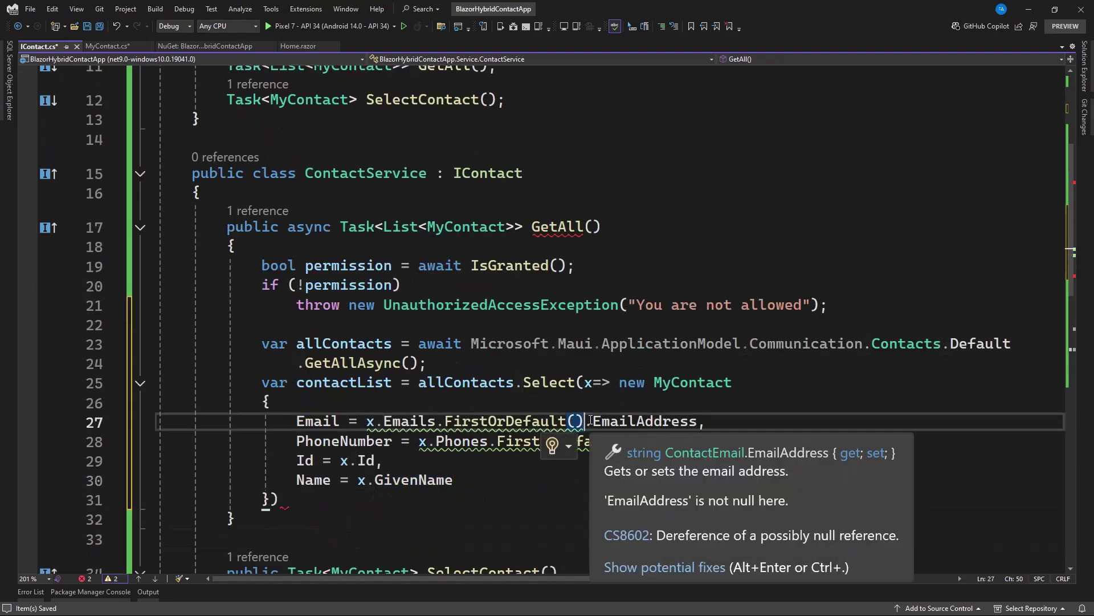
type("!")
left_click(639, 441)
type("!")
left_click(282, 499)
type(".ToList()")
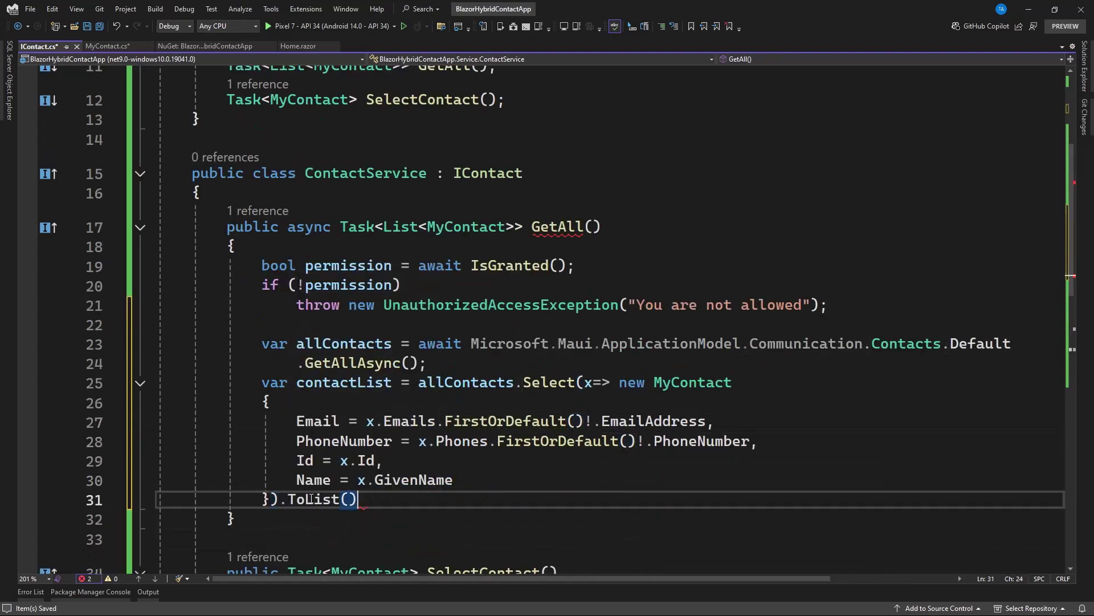
type(";")
key("Return")
type("return conta")
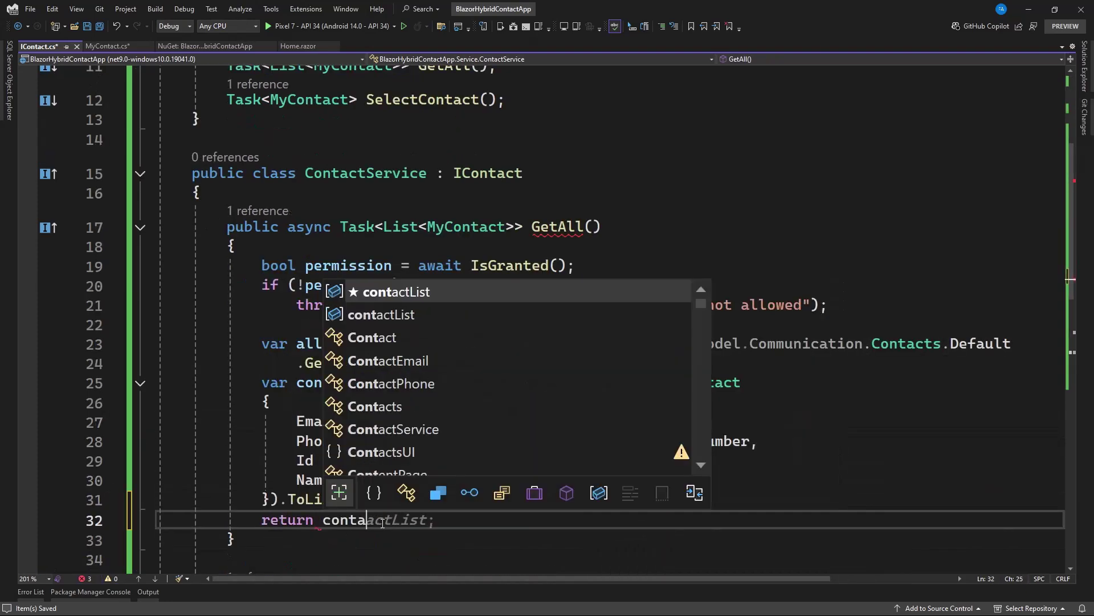
key("Tab")
type(";")
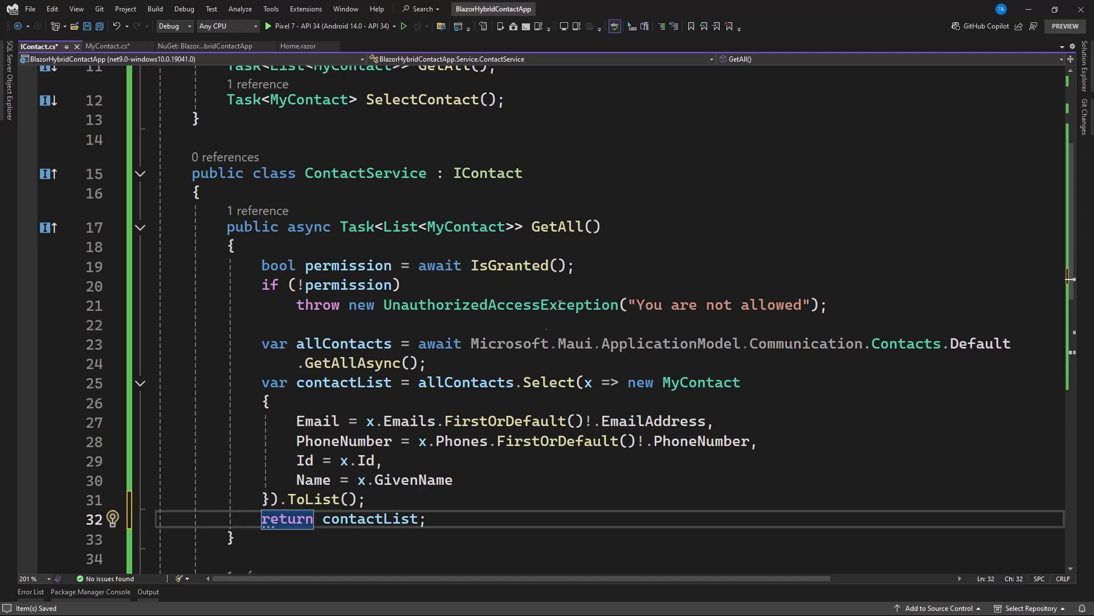
scroll(419, 429, "down", 4)
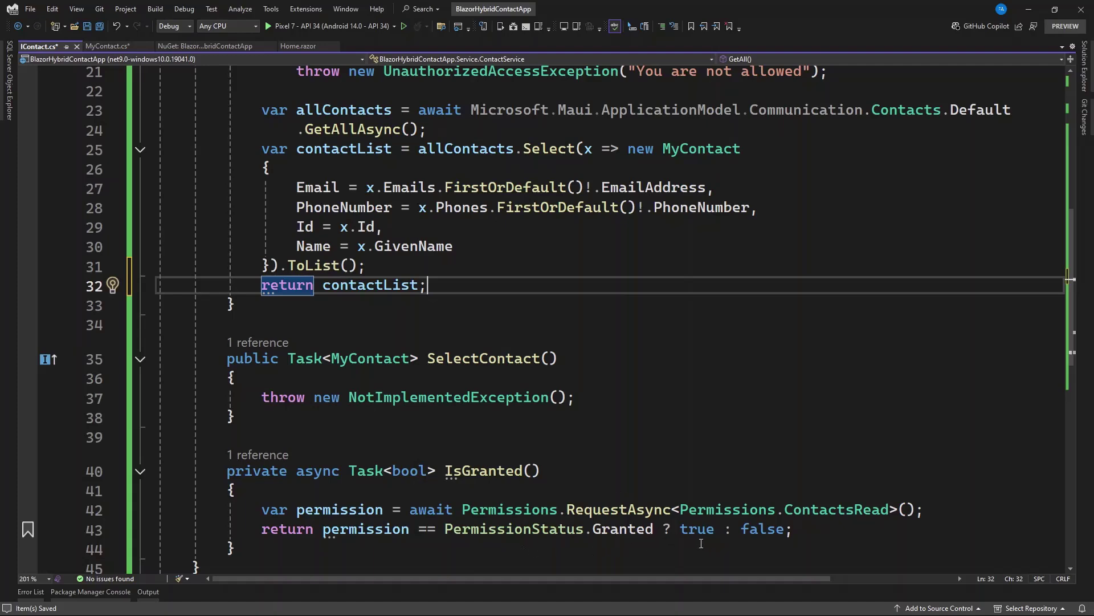
scroll(701, 427, "up", 3)
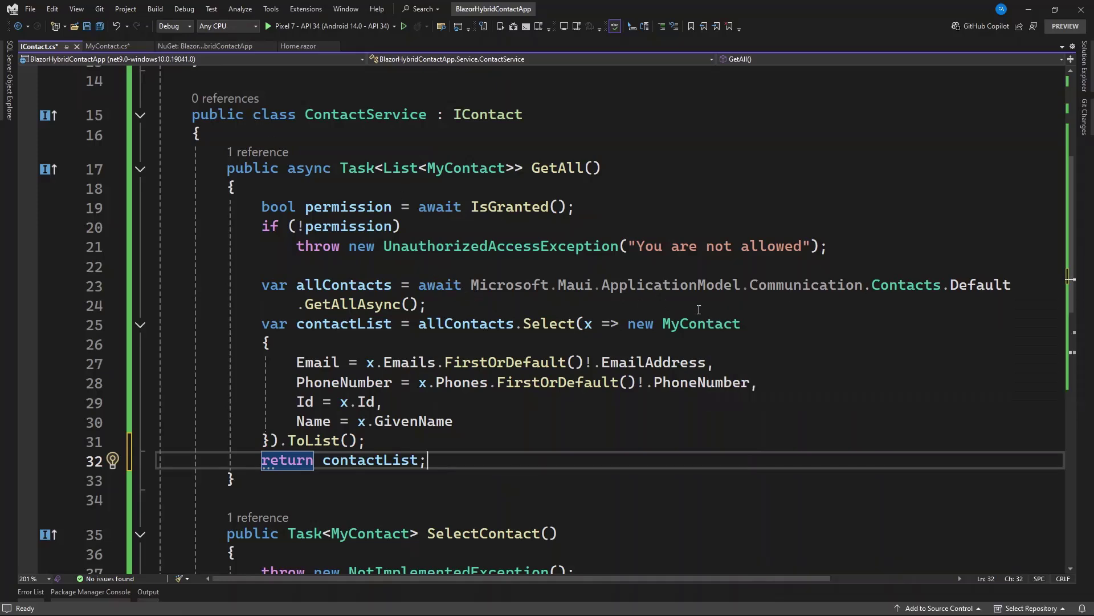
mouse_move(906, 110)
mouse_move(505, 188)
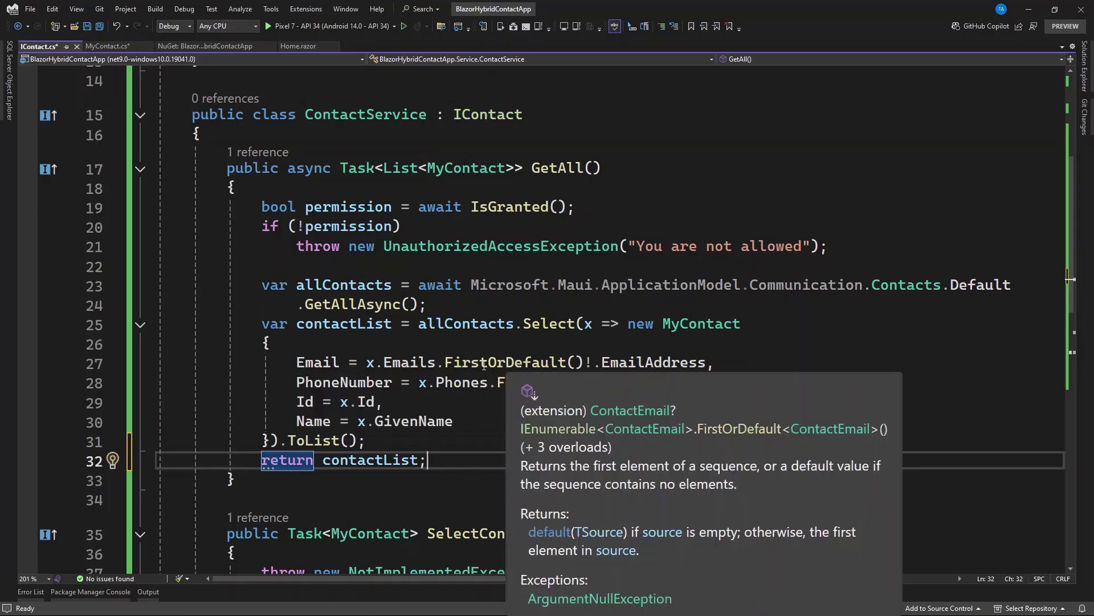
mouse_move(342, 207)
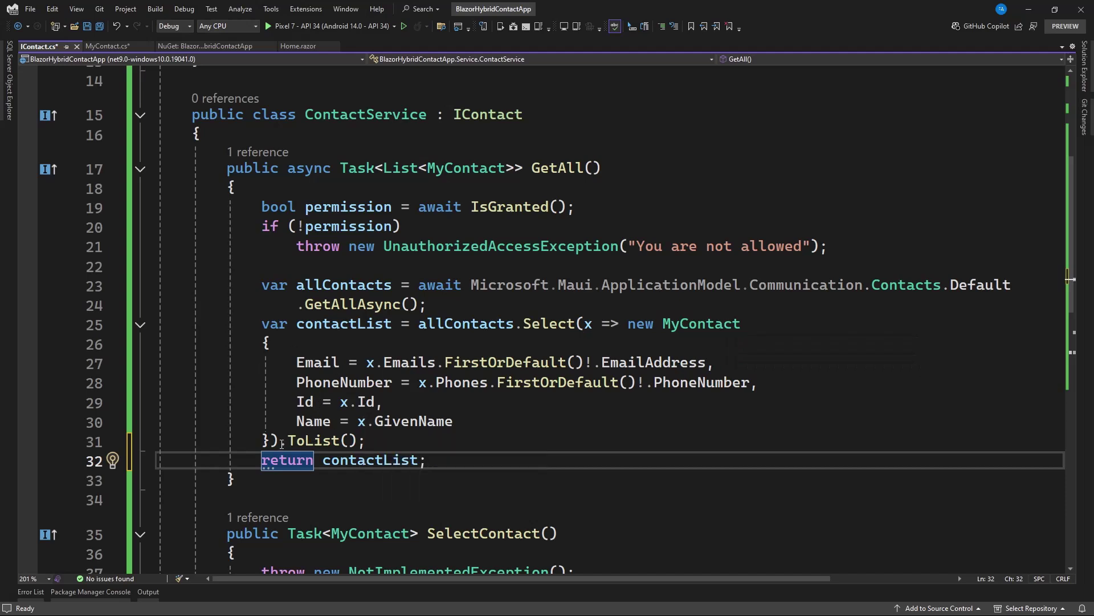
left_click_drag(271, 440, 366, 439)
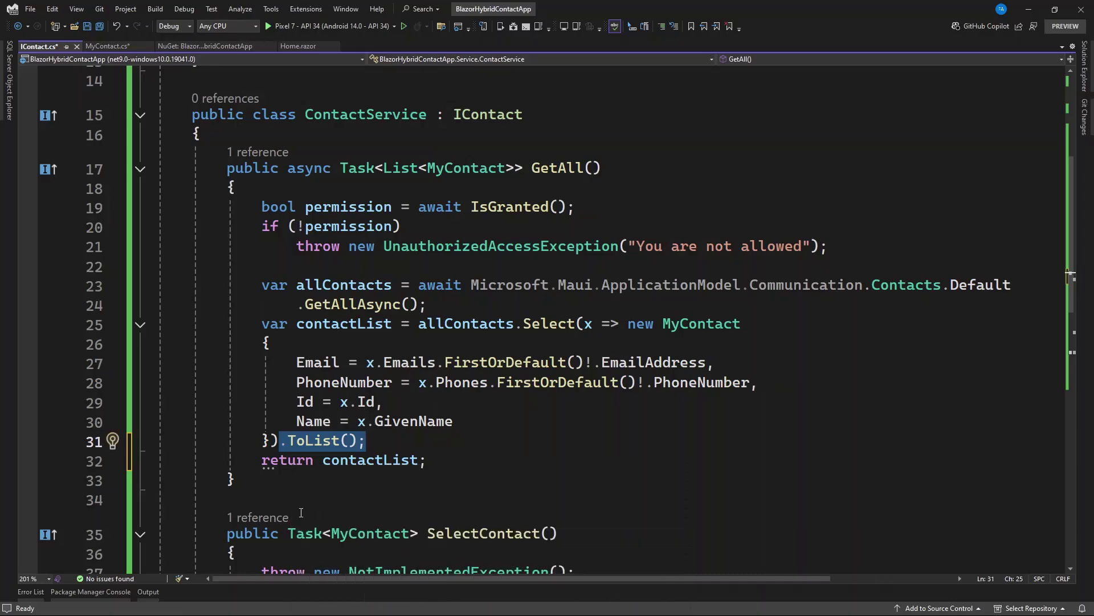
scroll(387, 460, "down", 2)
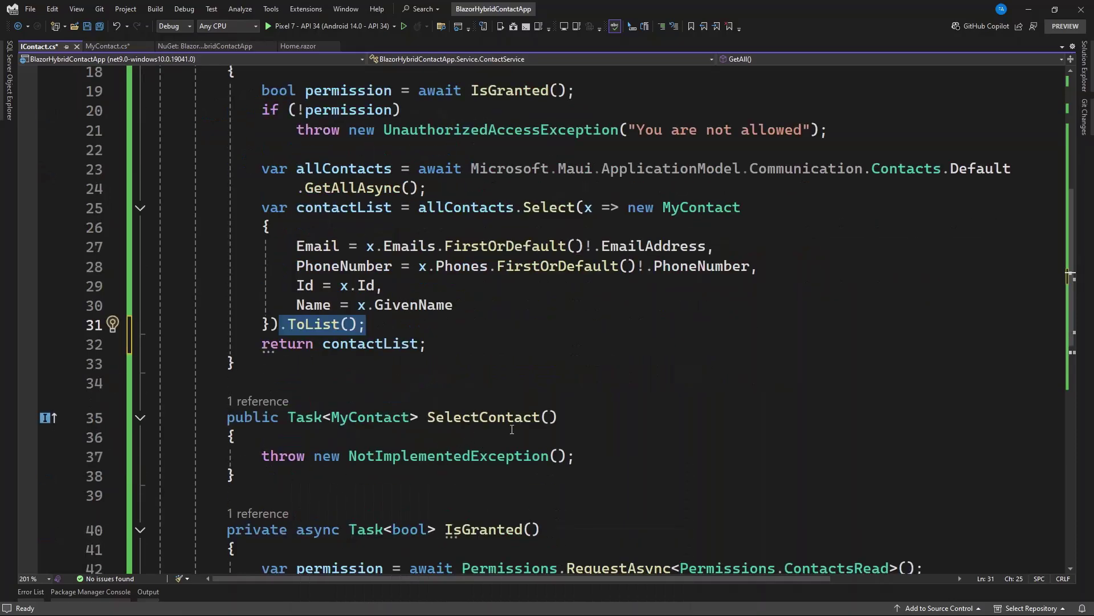
left_click_drag(584, 457, 248, 457)
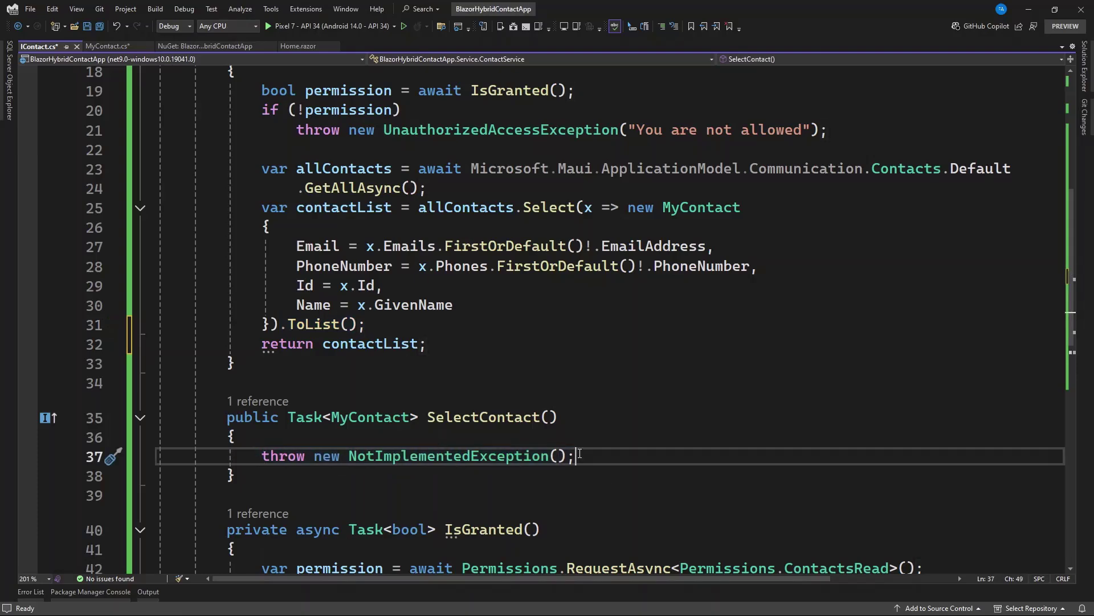
type("bool permission = awa")
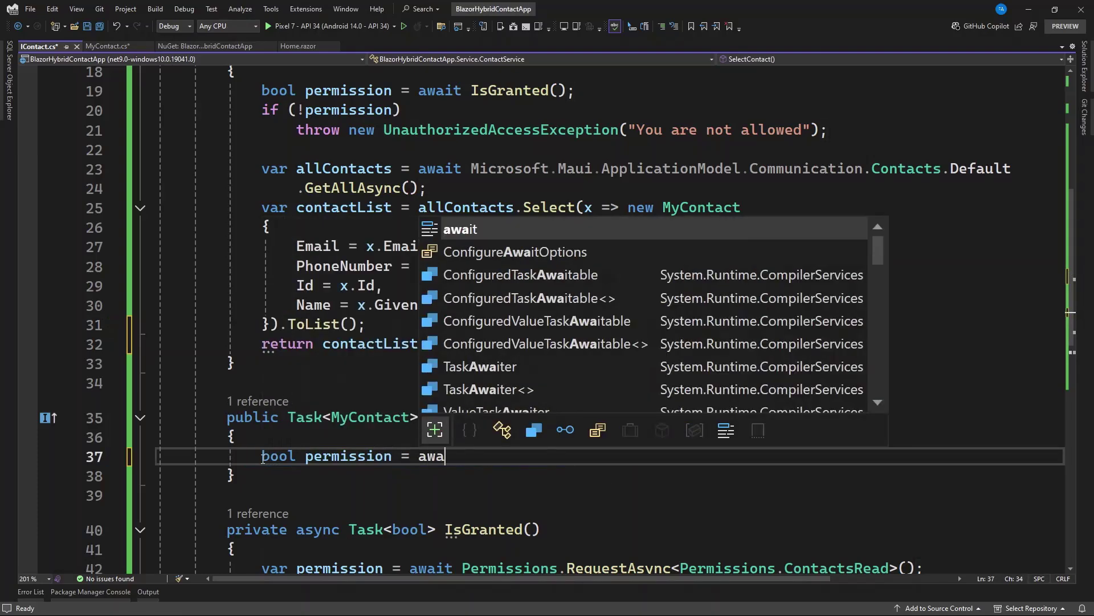
type("it IsGranted();")
Step: Copy GetAll's contacts permission check into SelectContact
key("Return")
type("if")
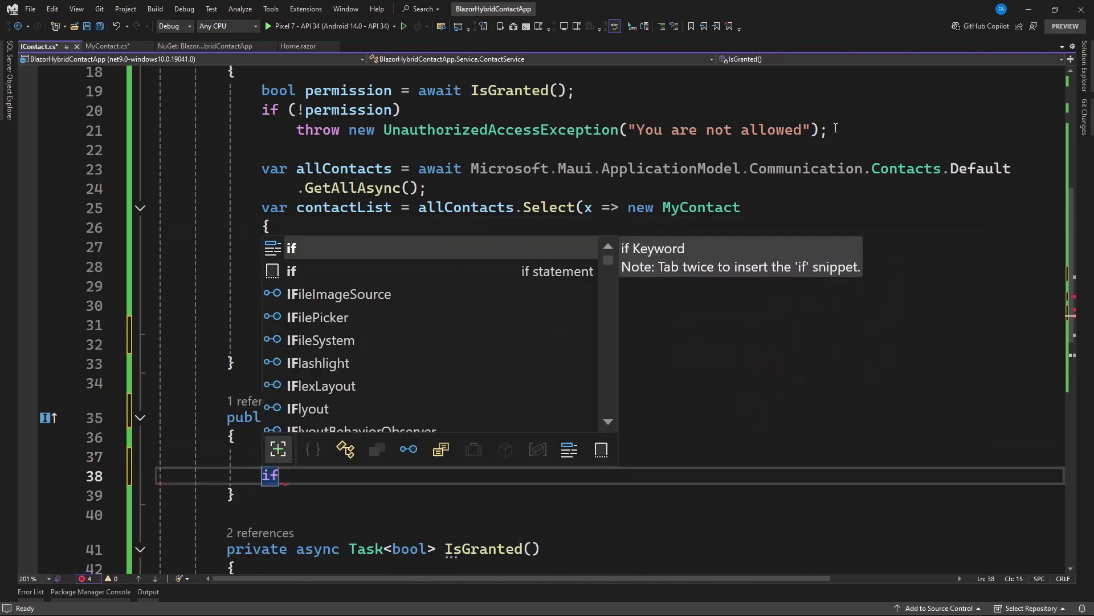
left_click_drag(828, 132, 262, 93)
key("ctrl+c")
left_click(288, 480)
key("ctrl+v")
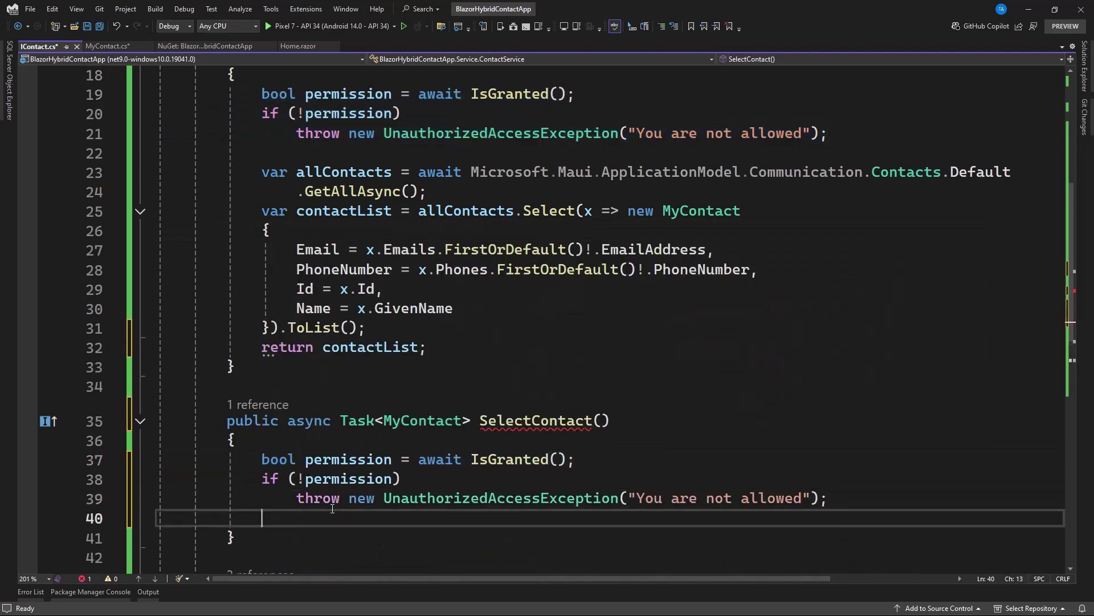
key("Return")
key("Return")
type("var contact =")
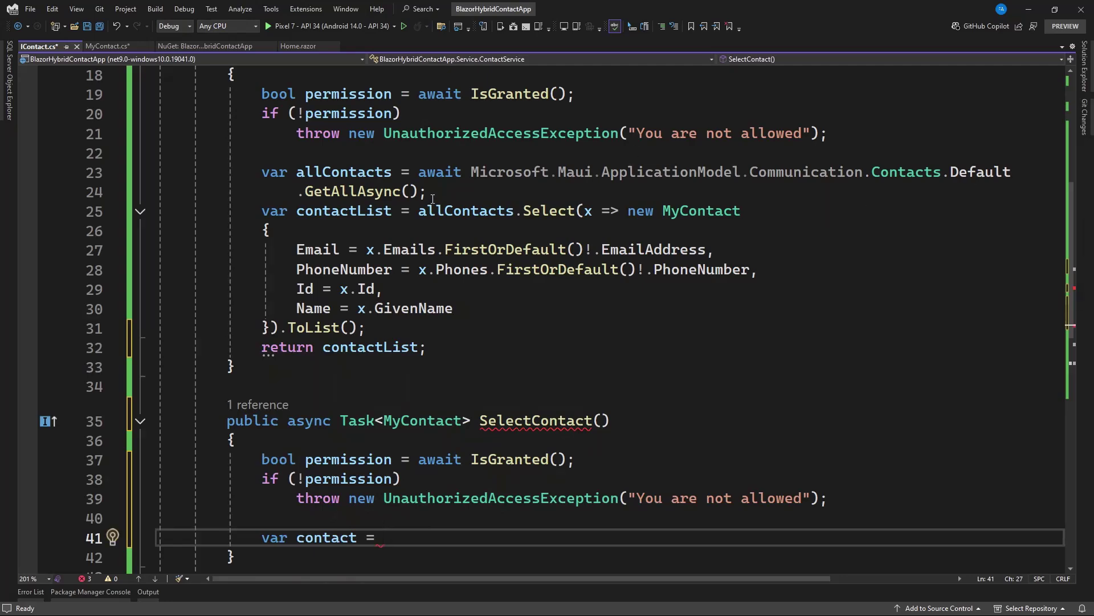
Step: Pick a contact with PickContactAsync and return null when none is picked
left_click_drag(418, 172, 427, 191)
key("ctrl+c")
left_click(385, 537)
key("ctrl+v")
double_click(350, 557)
type("PickContactAsync")
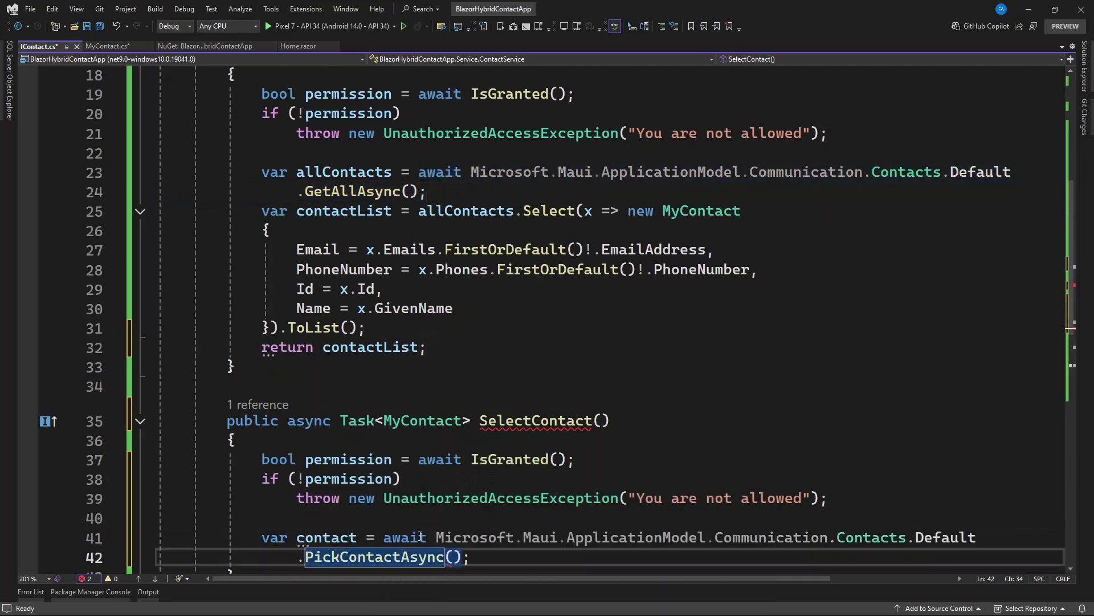
key("End")
key("Return")
type("if(contact is null")
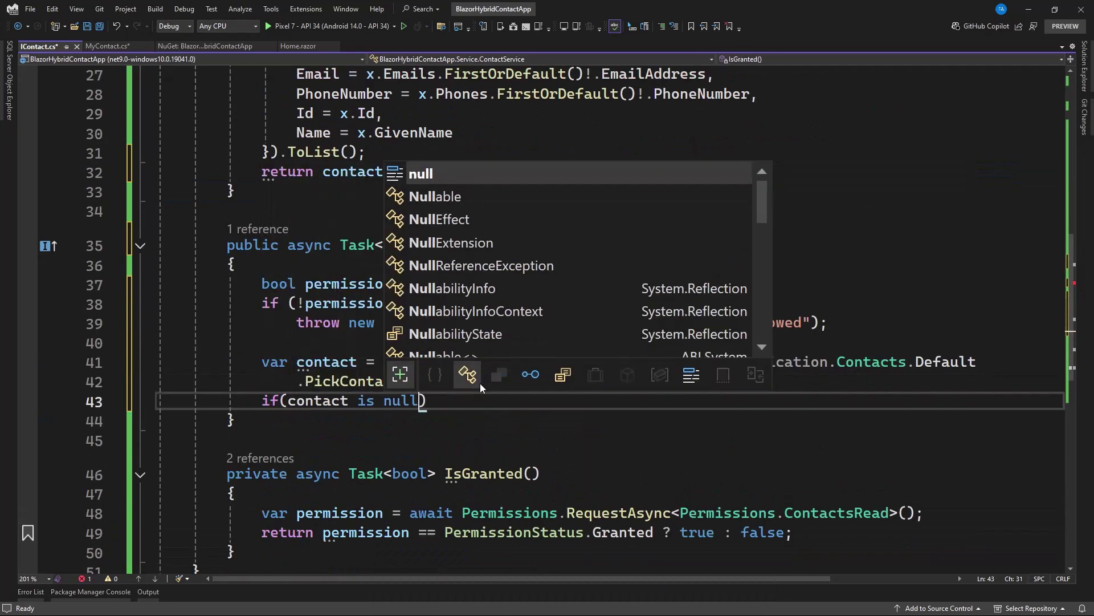
type(") return null!")
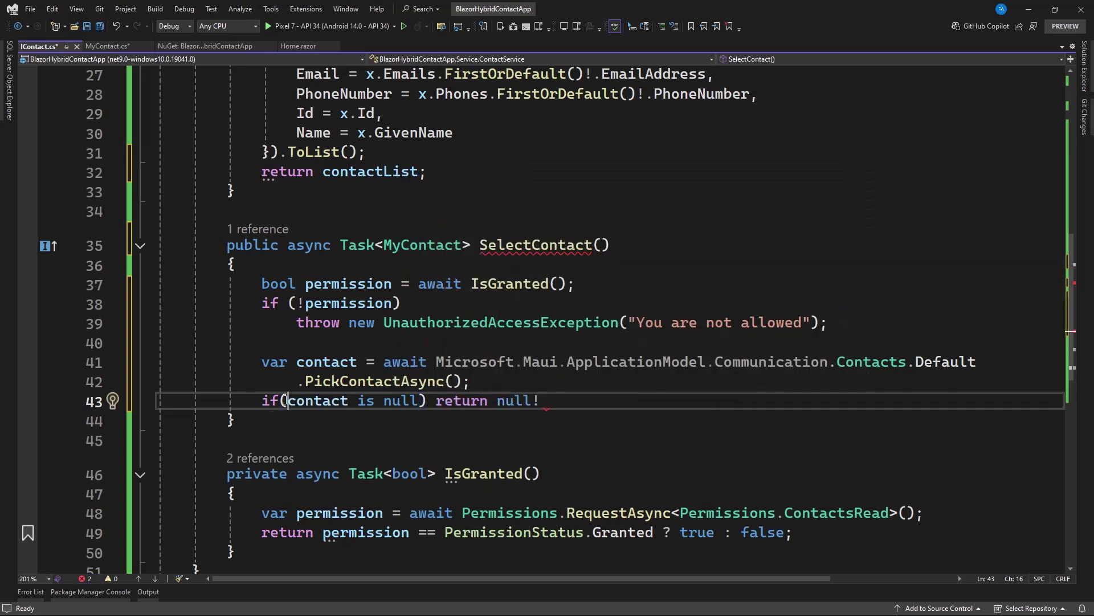
type("return")
Step: Return a new MyContact using GetAll's four pasted property assignments
left_click_drag(426, 400, 540, 400)
type("?")
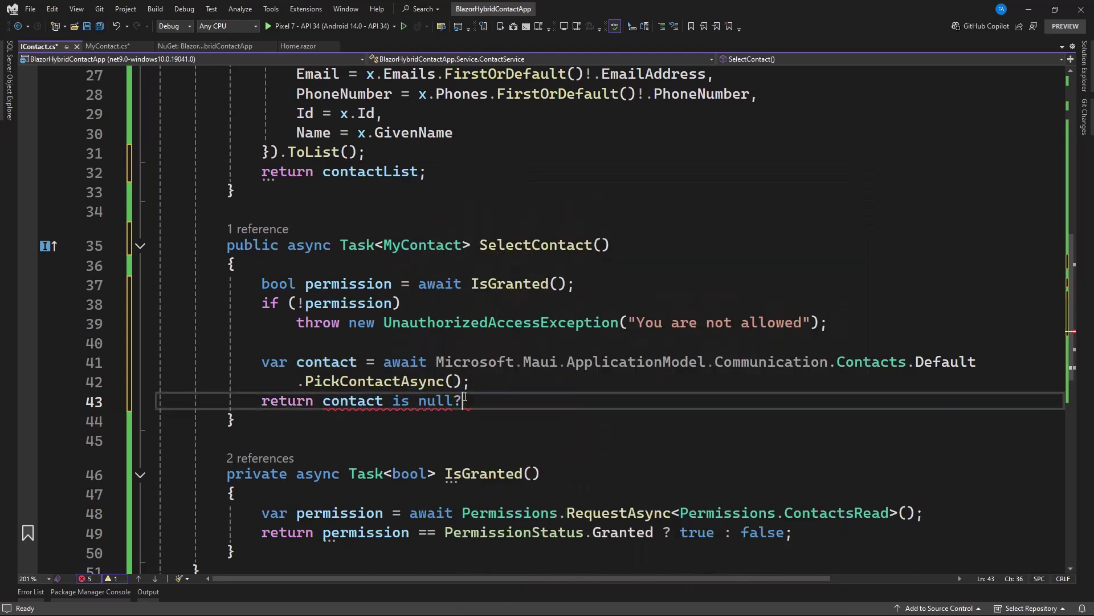
type(" null:new MyContact")
key("Return")
type("{")
key("Return")
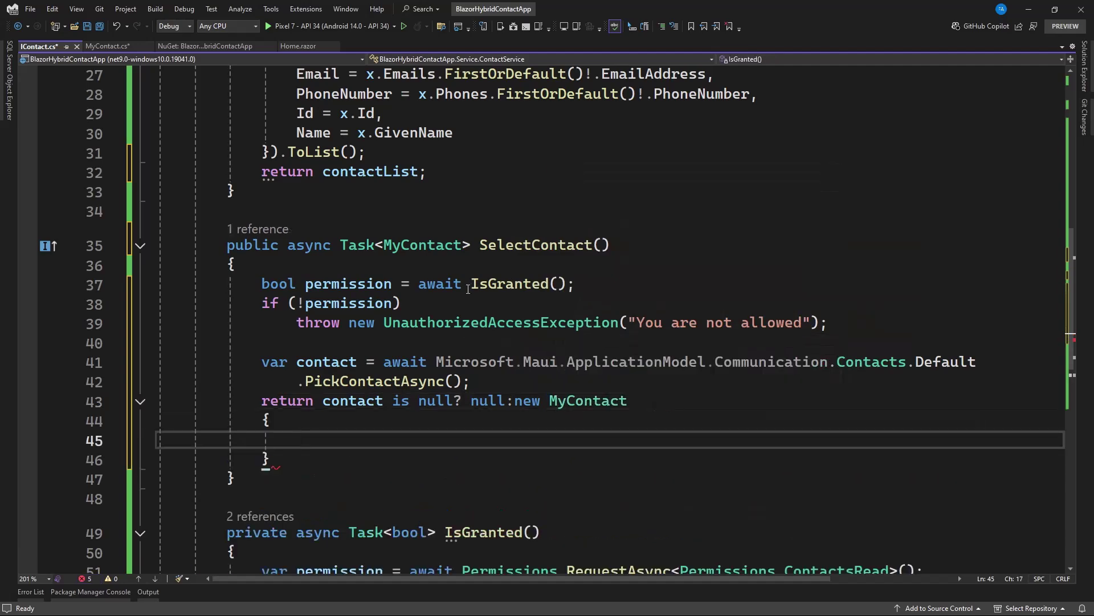
scroll(468, 290, "up", 3)
left_click_drag(293, 184, 453, 249)
key("ctrl+c")
scroll(453, 249, "down", 3)
left_click(297, 438)
key("ctrl+v")
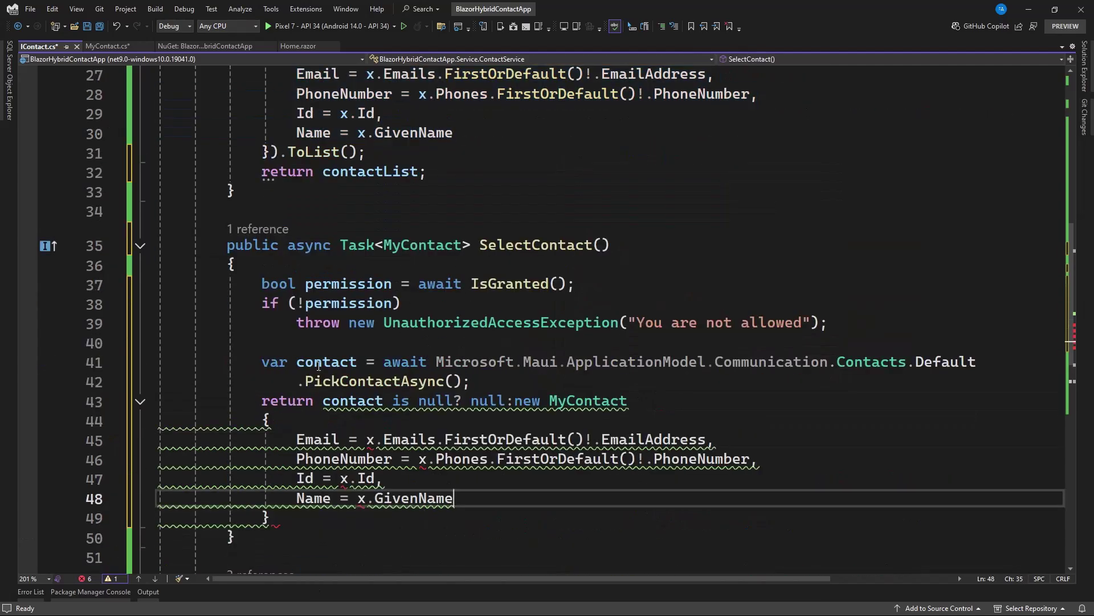
Step: Replace x with contact in the initializer and make the return type Task<MyContact?>
double_click(327, 361)
key("ctrl+c")
double_click(370, 439)
key("ctrl+v")
double_click(422, 460)
key("Delete")
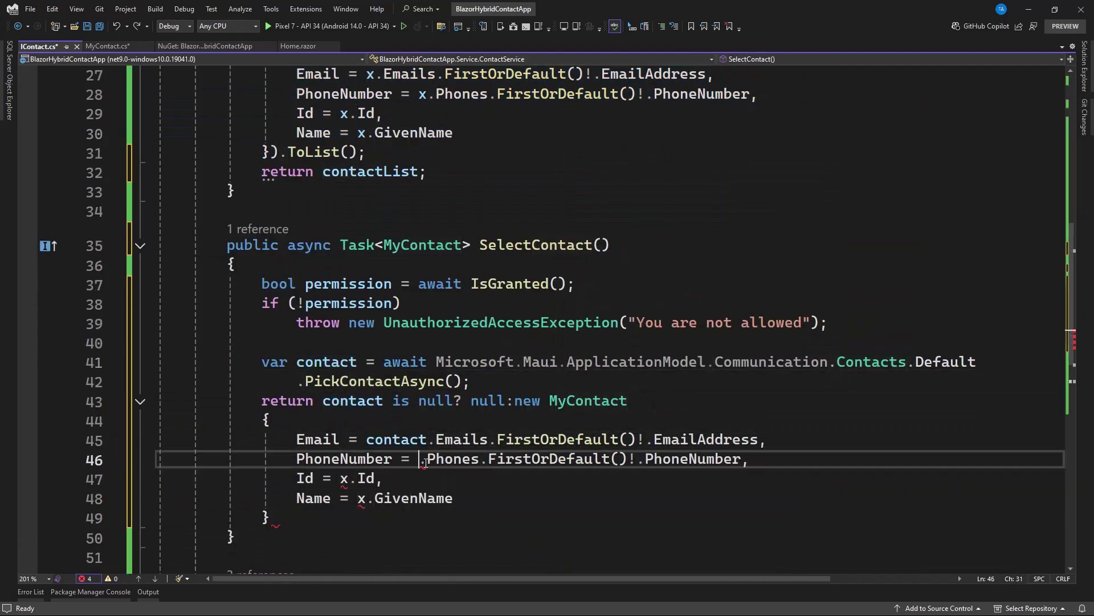
key("ctrl+v")
double_click(345, 478)
key("ctrl+v")
double_click(362, 498)
key("ctrl+v")
left_click(291, 518)
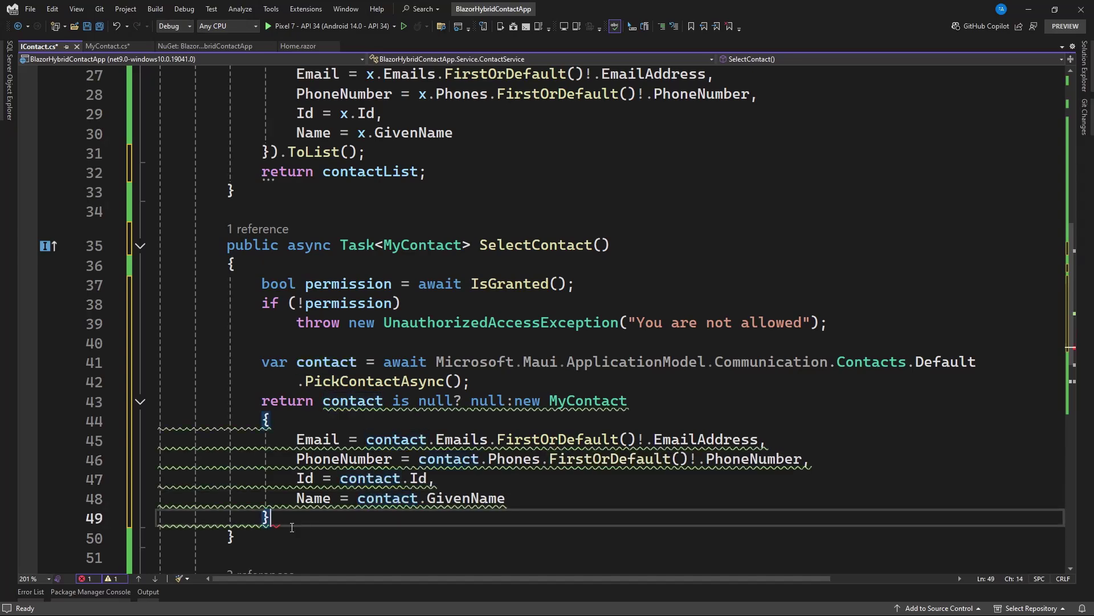
type(";")
left_click(544, 245)
scroll(466, 293, "up", 10)
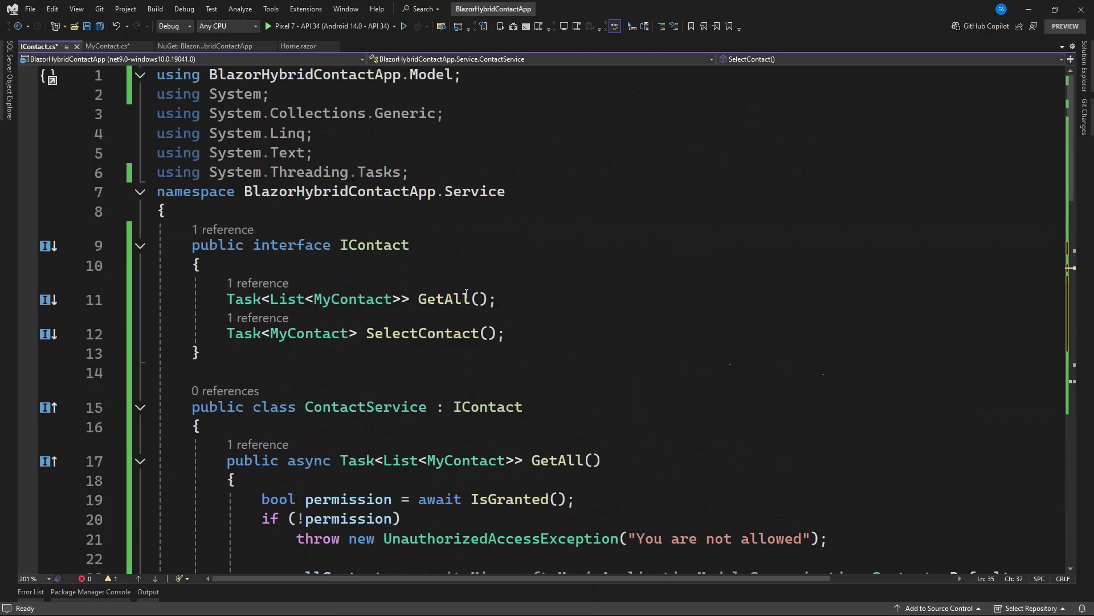
left_click(349, 333)
type("?")
scroll(346, 342, "down", 5)
scroll(347, 435, "down", 5)
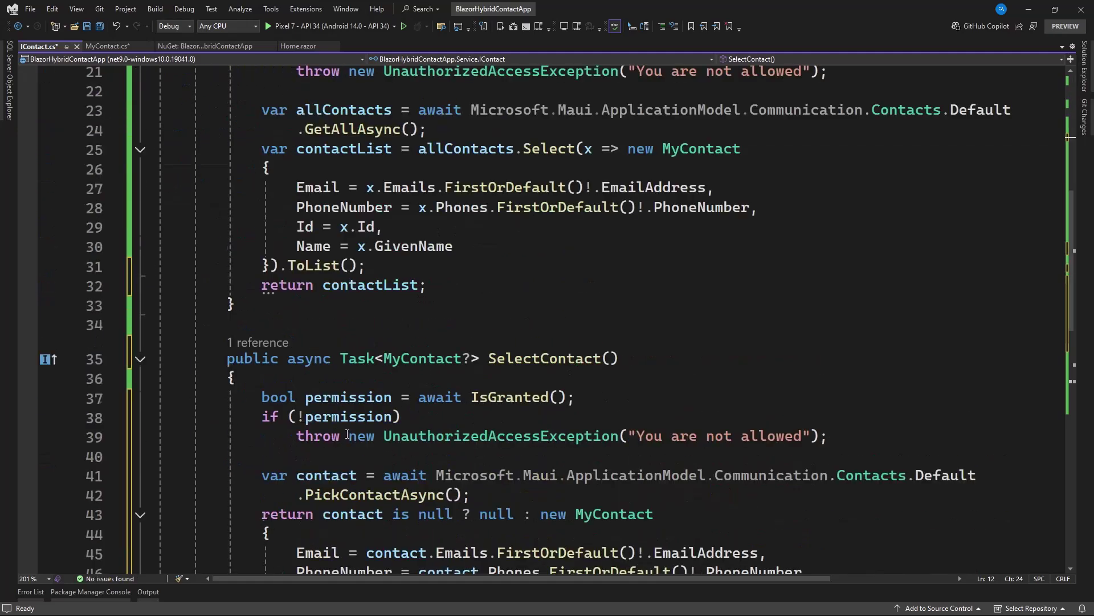
scroll(347, 435, "down", 5)
scroll(352, 443, "down", 5)
scroll(386, 369, "up", 3)
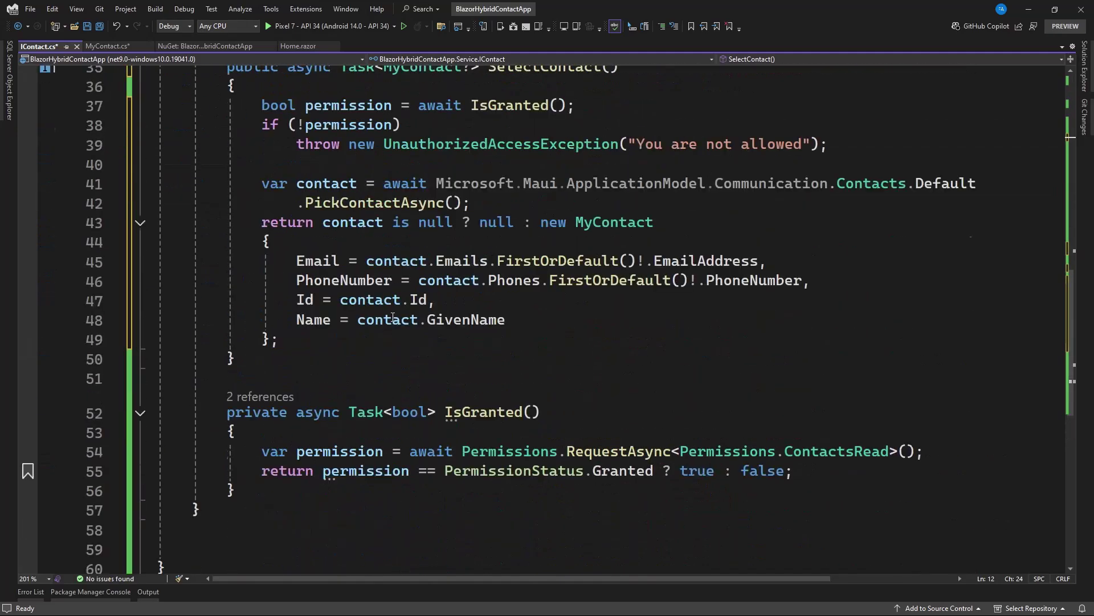
scroll(368, 325, "up", 2)
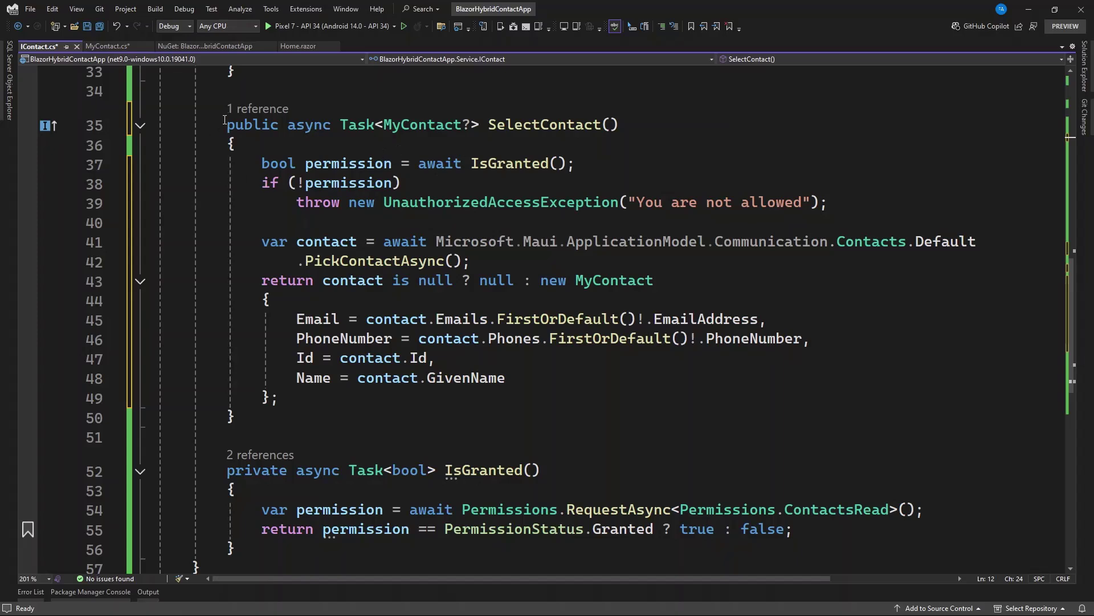
Step: Add builder.Services.AddScoped<IContact, ContactService>() to MauiProgram.cs and save it
left_click(1084, 65)
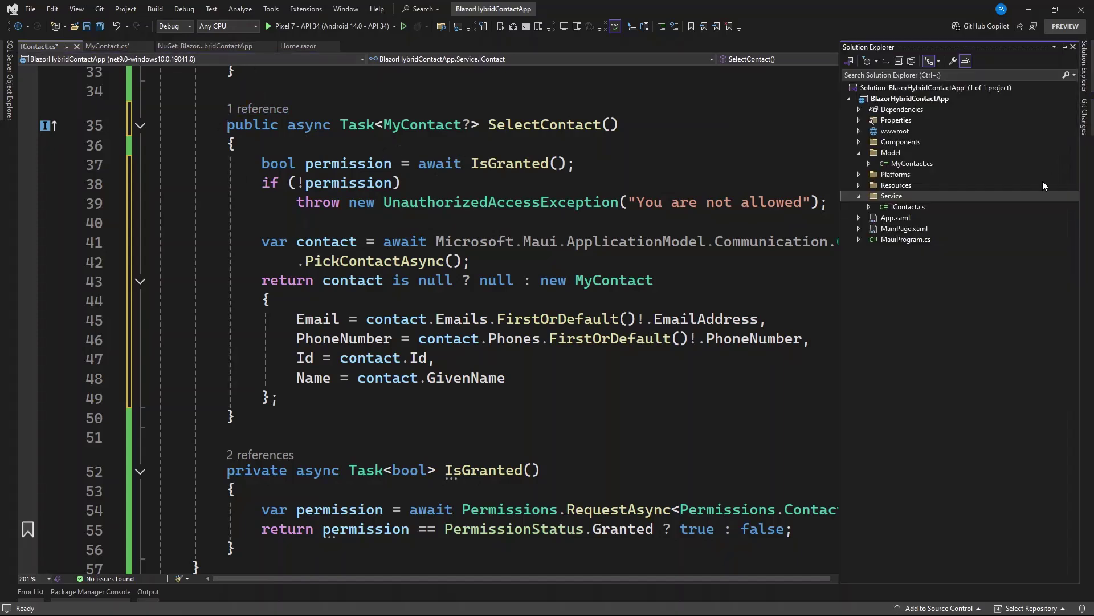
left_click(906, 239)
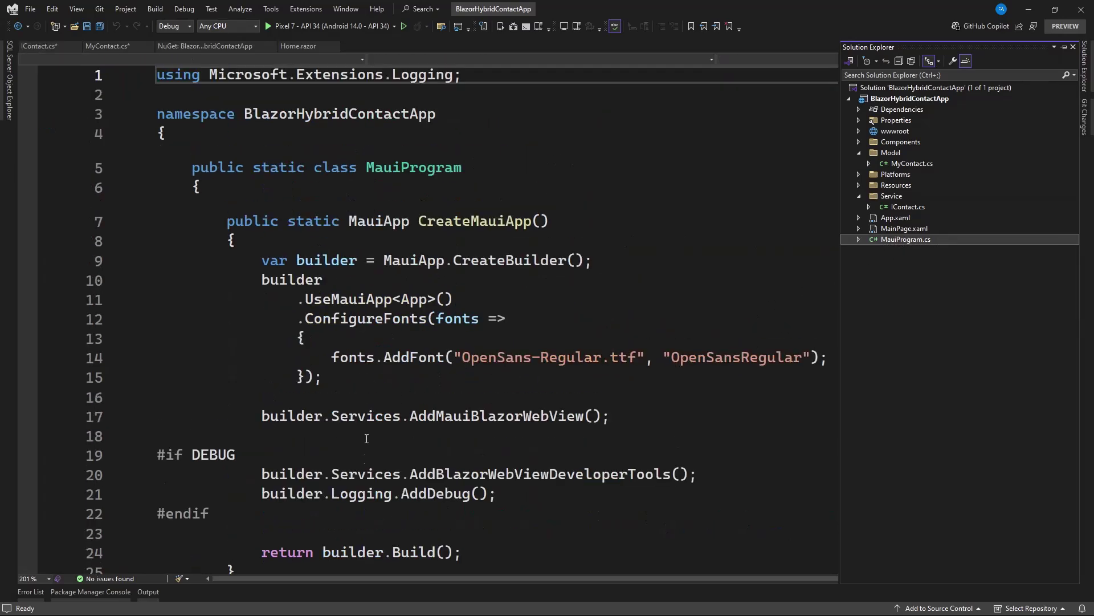
key("Return")
type("builder.Services")
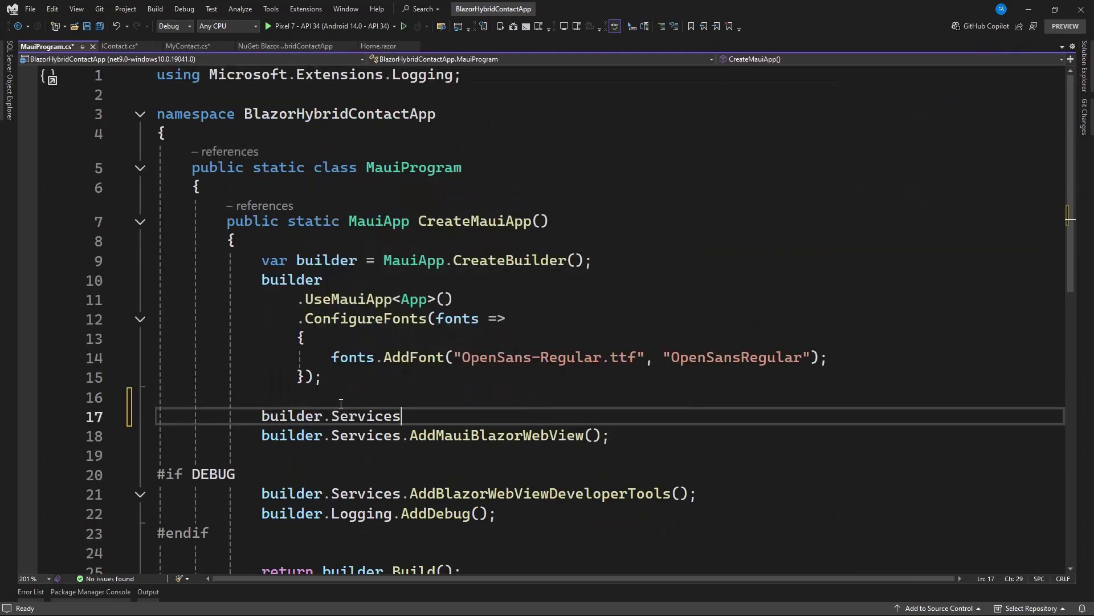
type(".addsc")
key("Tab")
type("<IConta")
key("Tab")
type(", C")
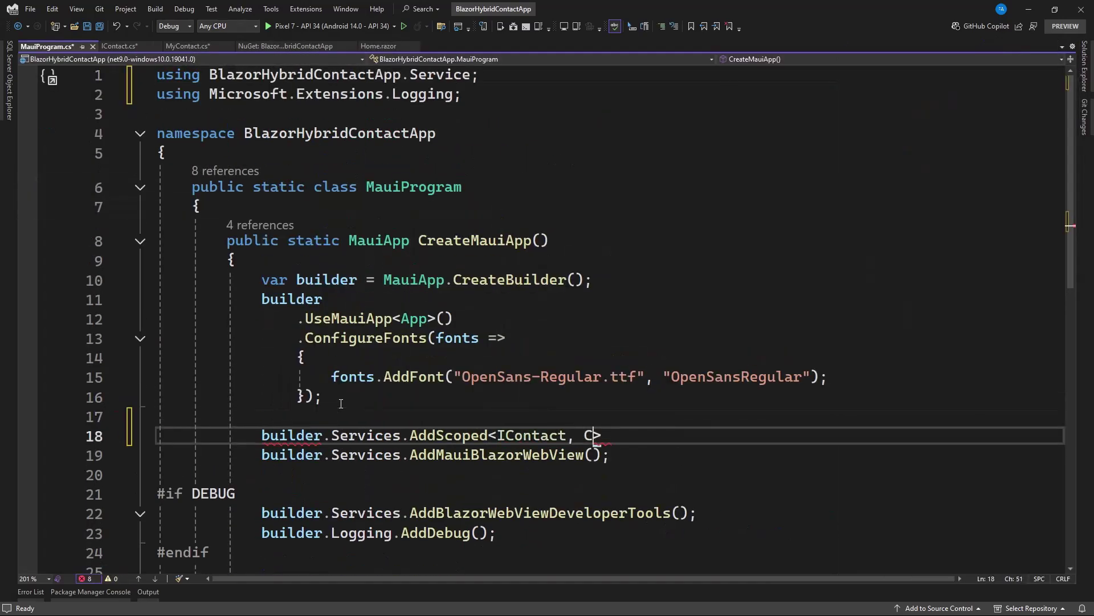
type("ontactSer")
key("Tab")
type(">();")
key("ctrl+s")
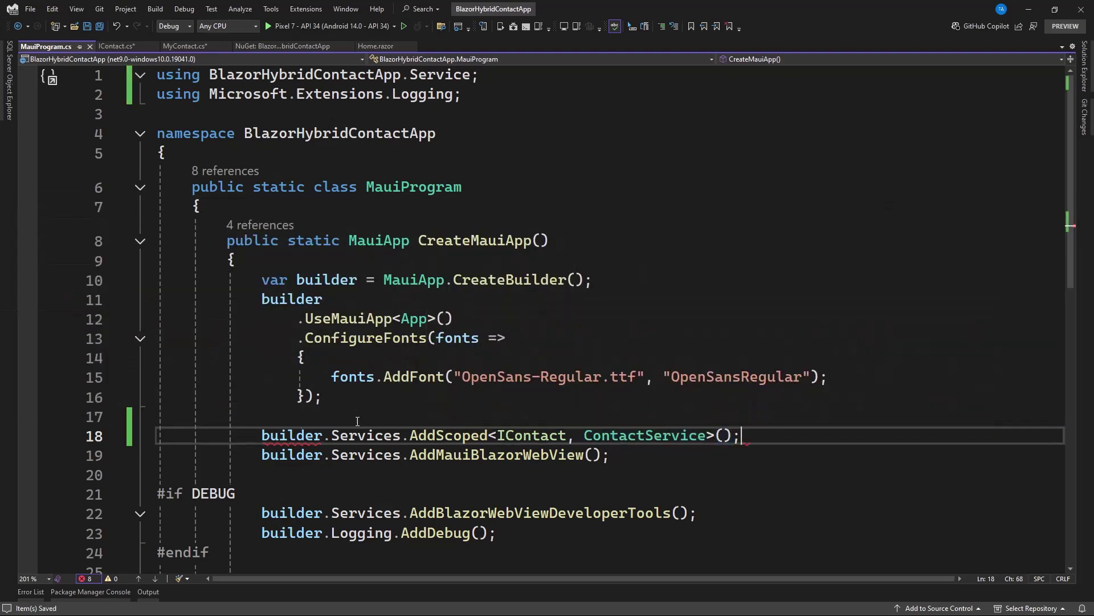
double_click(533, 437)
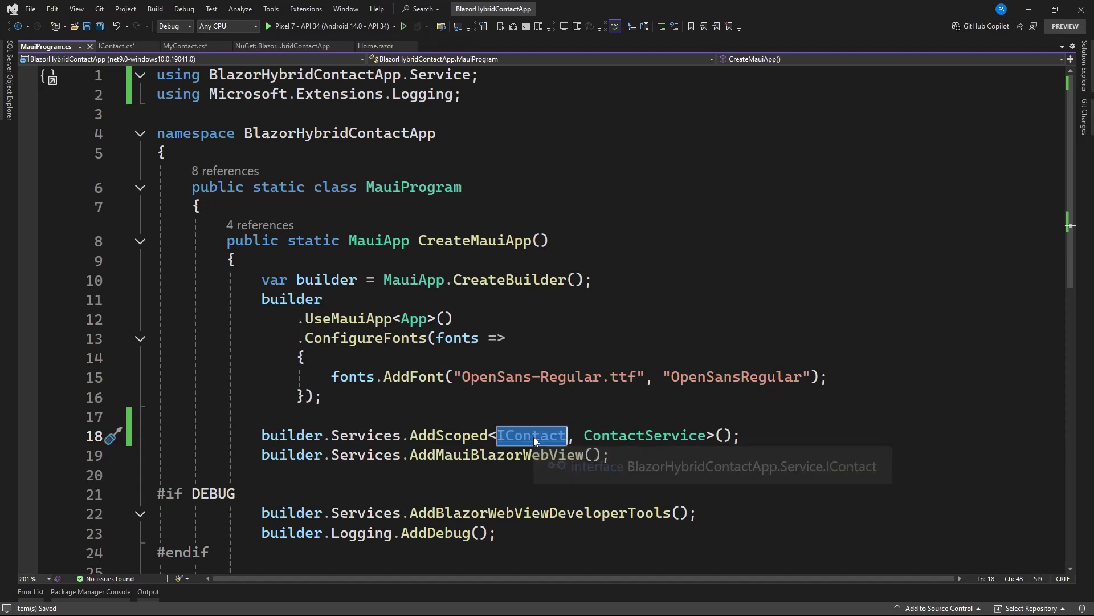
Step: Inject IContact as contactService in Home.razor and import the Service namespace
left_click(375, 46)
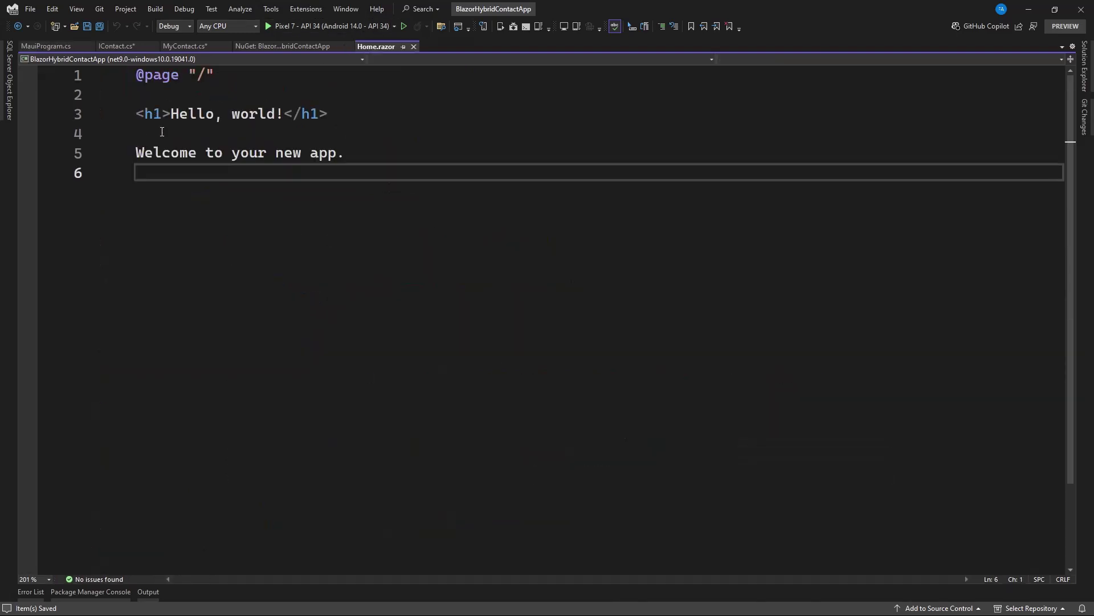
left_click(369, 156)
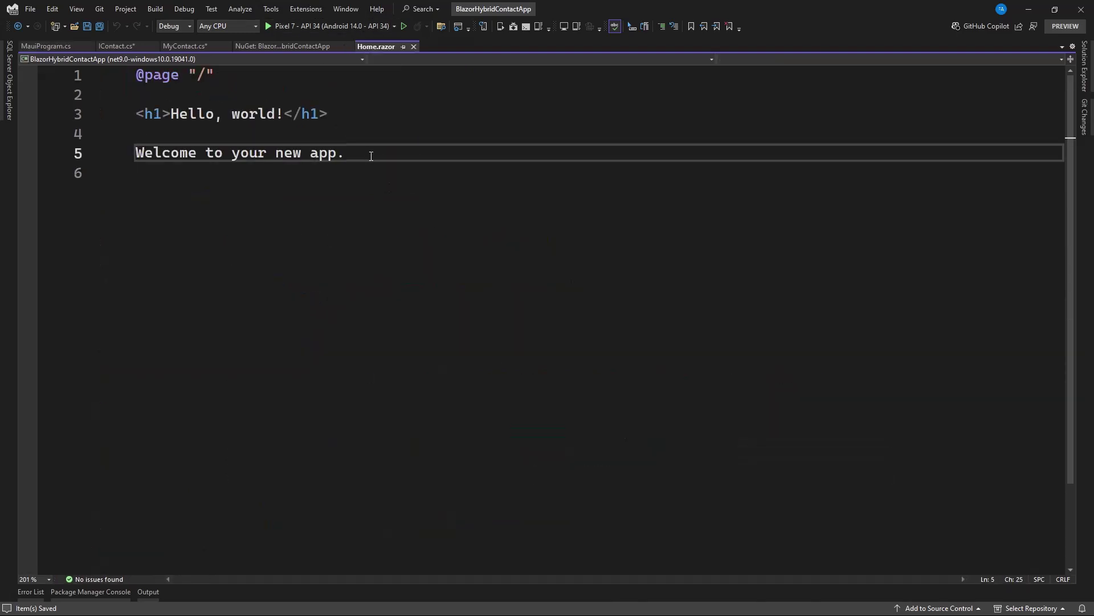
left_click(192, 94)
key("Return")
type("@inject IContact contactService")
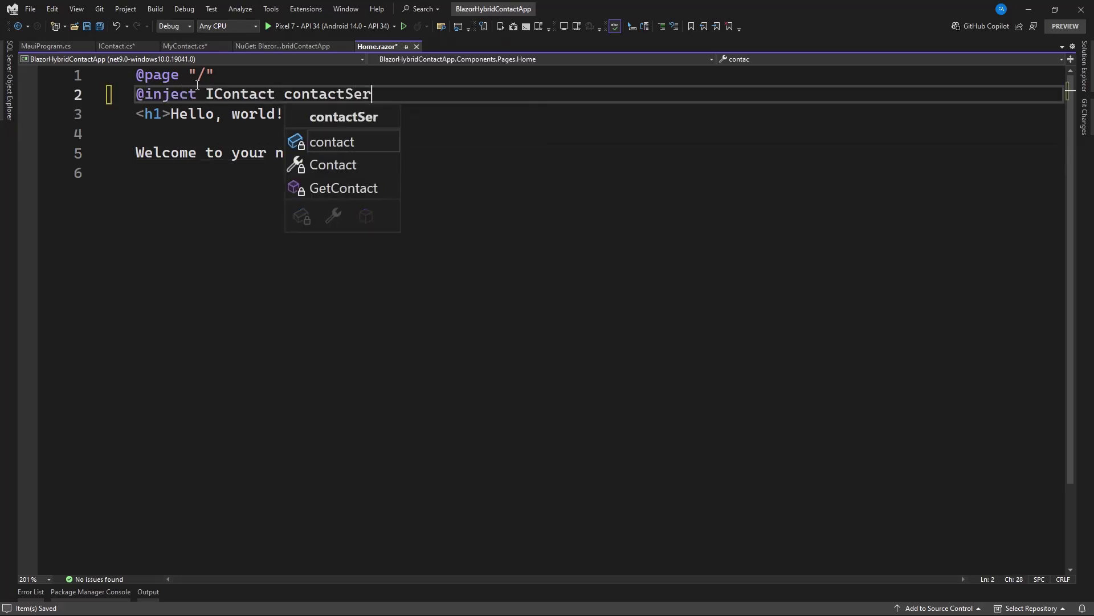
left_click(214, 95)
key("ctrl+period")
key("Return")
Step: Swap the heading and welcome text for a btn-primary Select Contact button calling SelectContact
left_click_drag(351, 171, 135, 133)
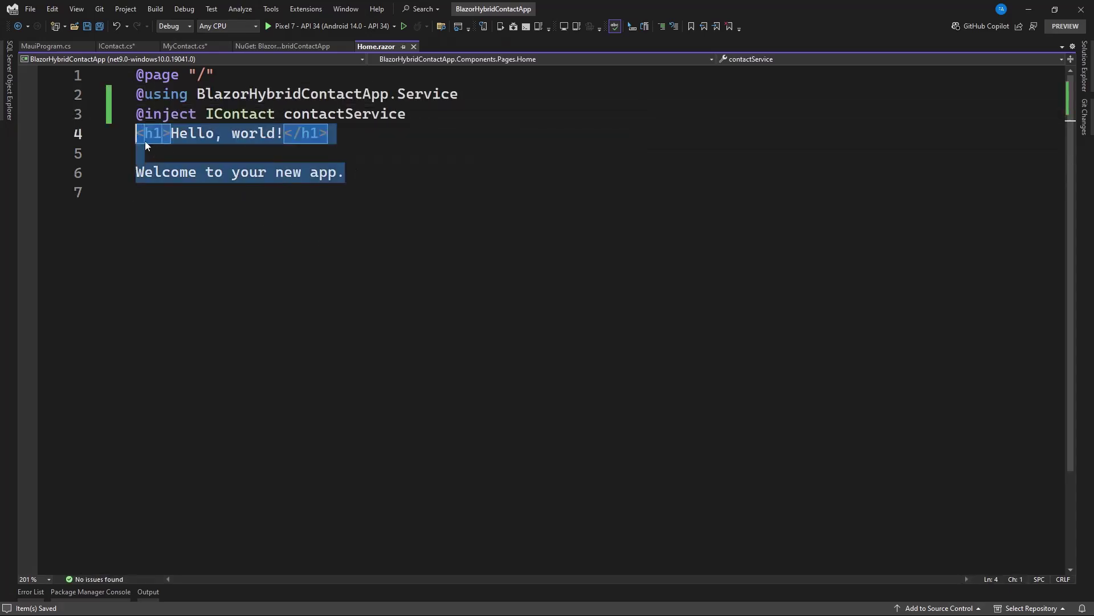
key("Delete")
type("<butt")
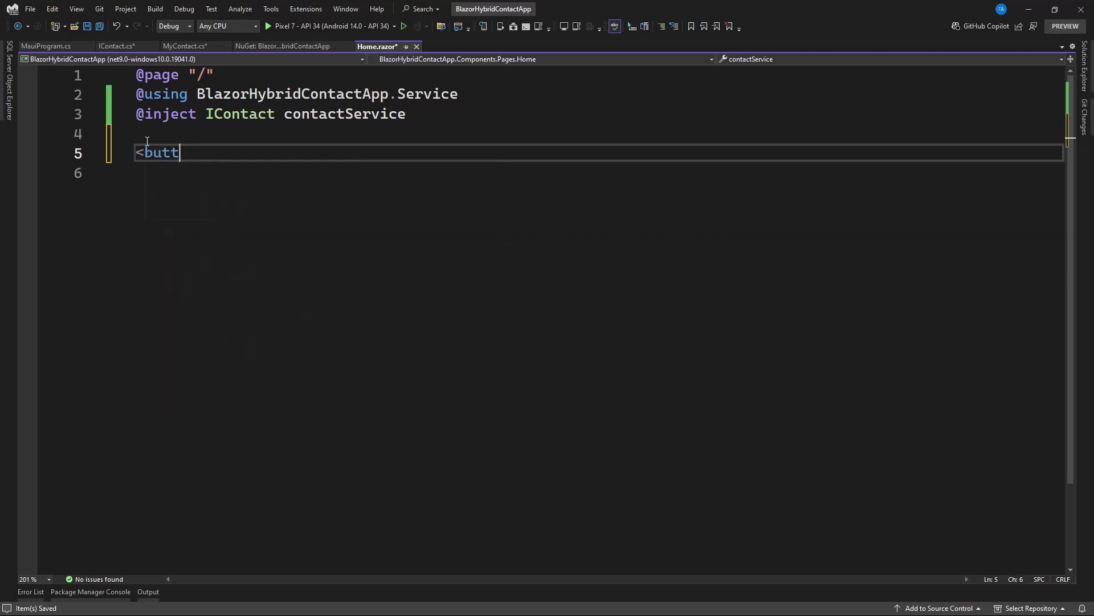
type("on>Select Contact</button>")
left_click(197, 153)
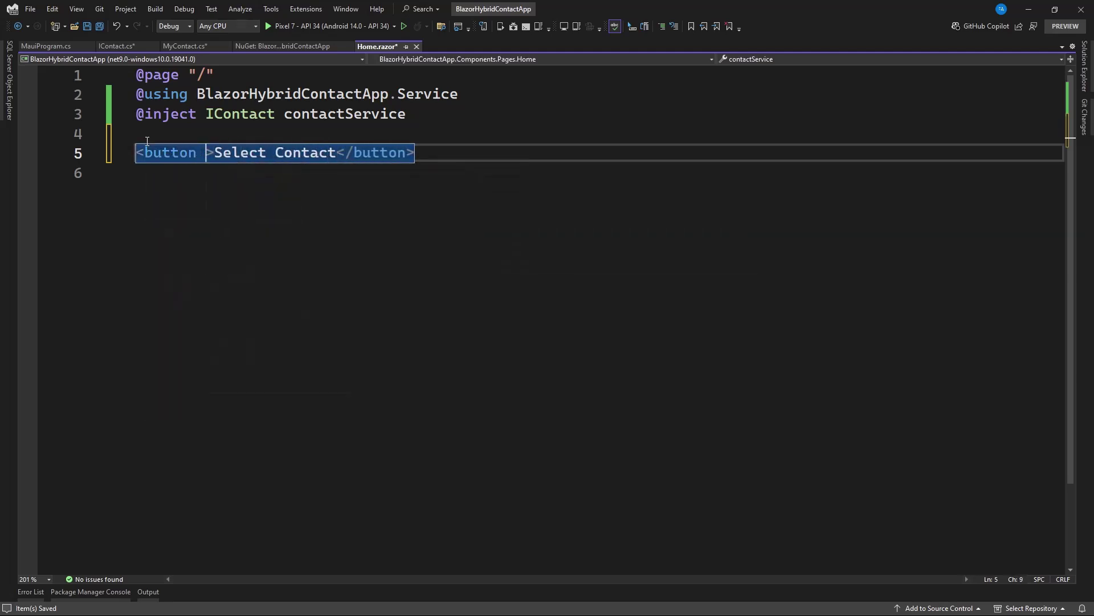
type("class=\"btn btn-primary @o")
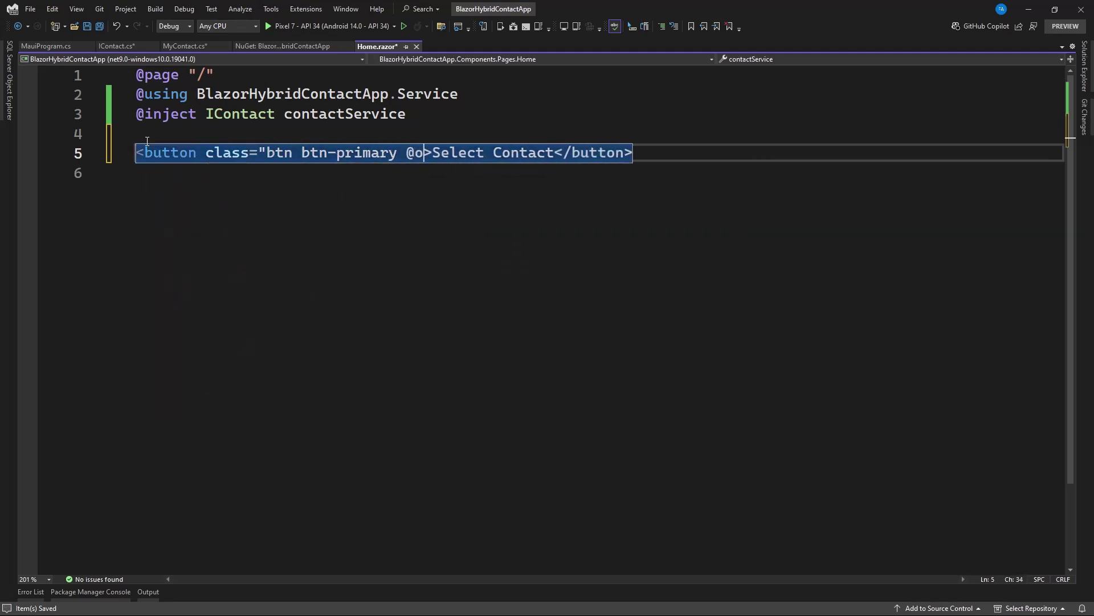
type("nclick=\"SelectContact")
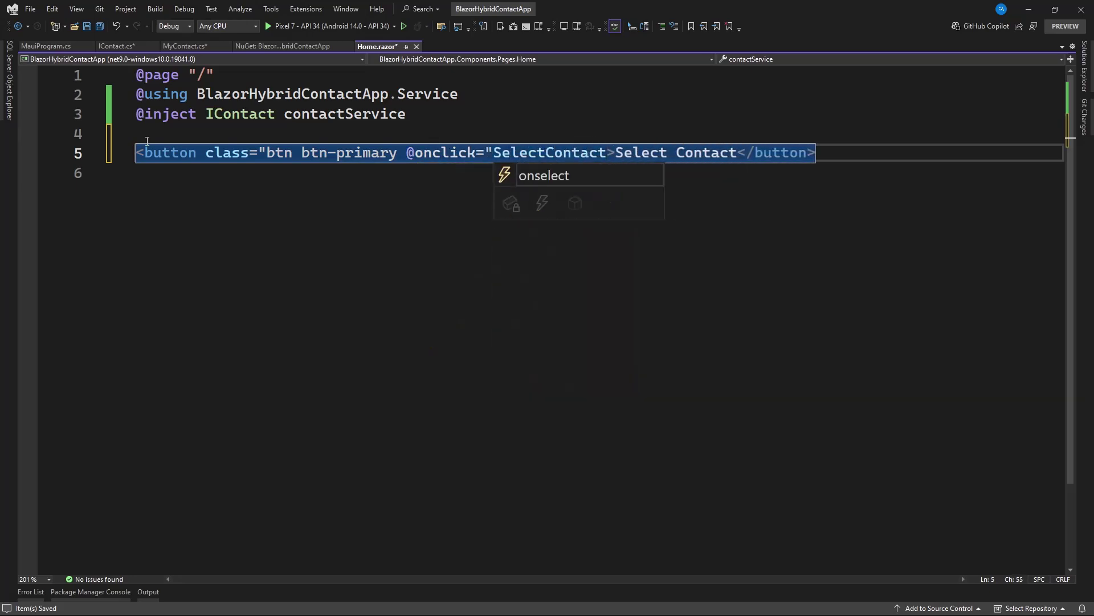
type("\"\"")
key("Delete")
left_click(172, 172)
key("Return")
key("Return")
type("@code{")
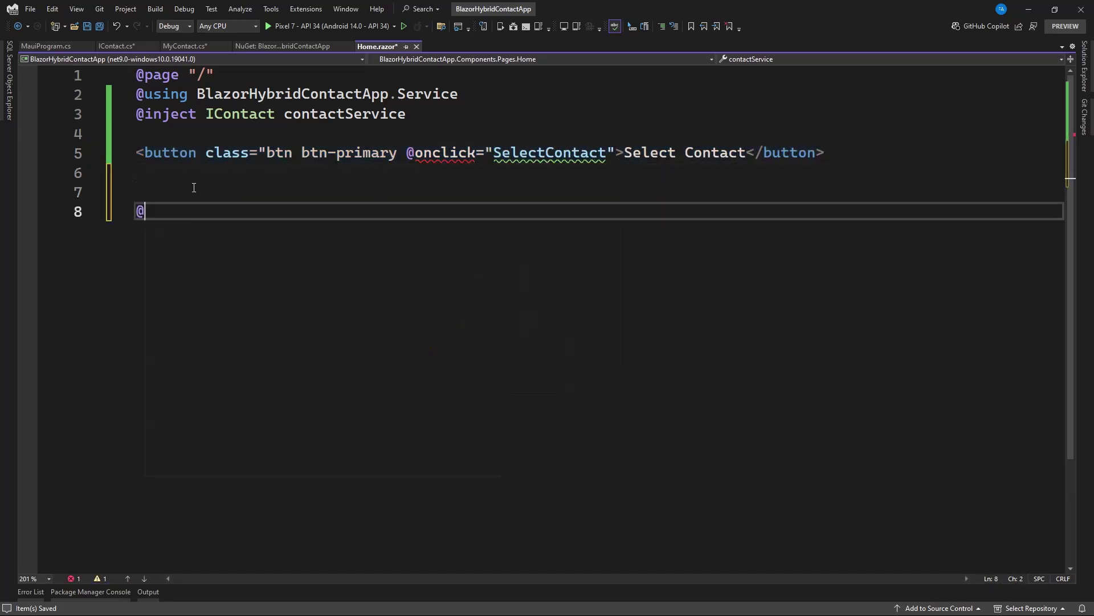
key("Return")
type("async Task SelectContact()")
key("Return")
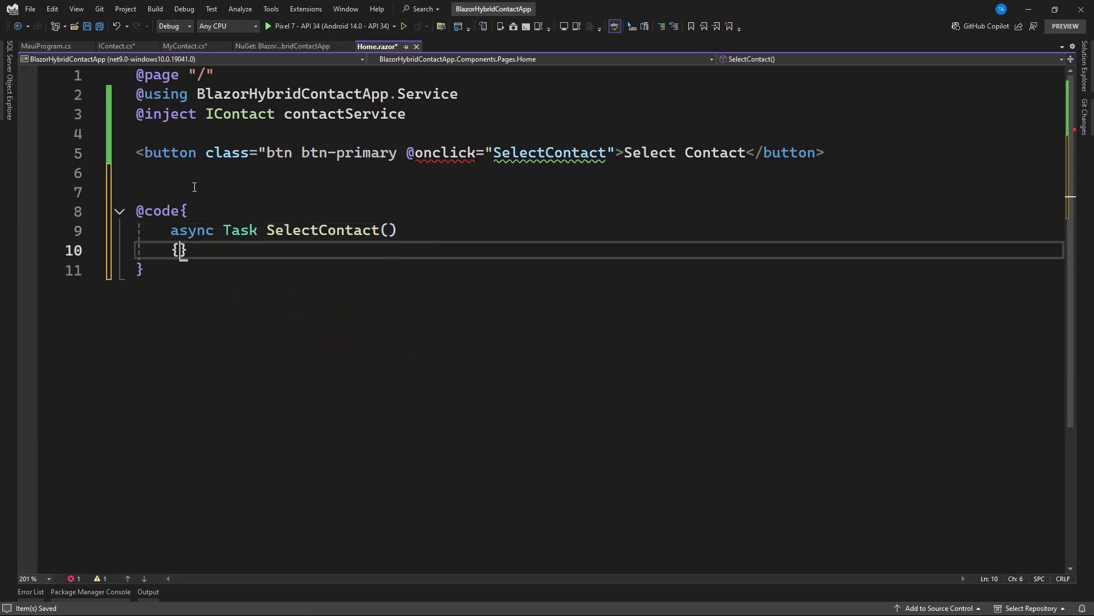
type("{")
key("Return")
left_click(237, 210)
key("Return")
type("MyCon")
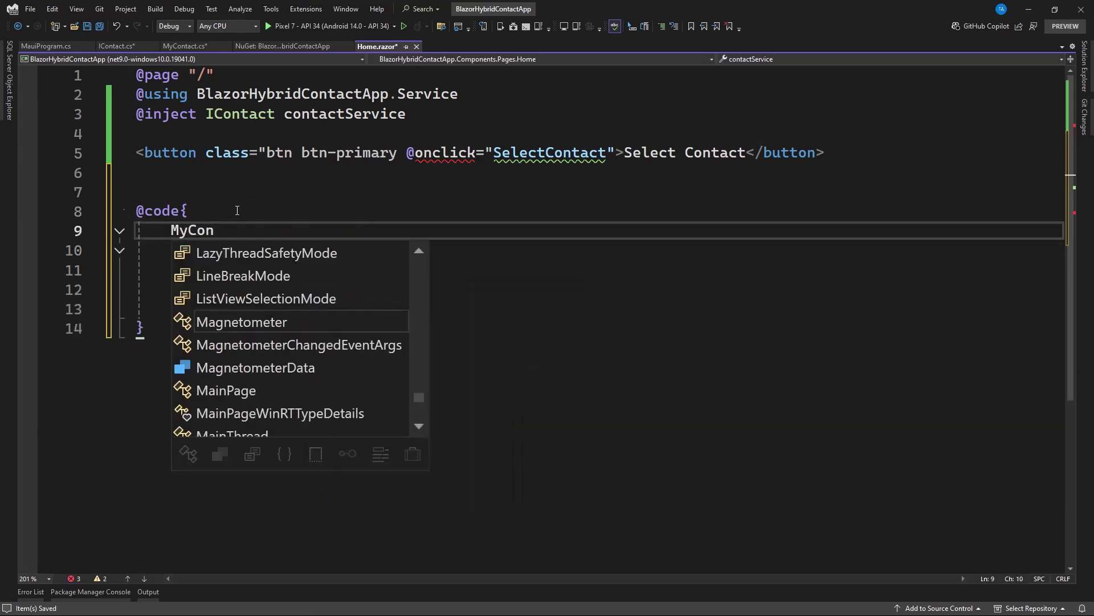
type("tact")
key("Tab")
type("SelectedContact")
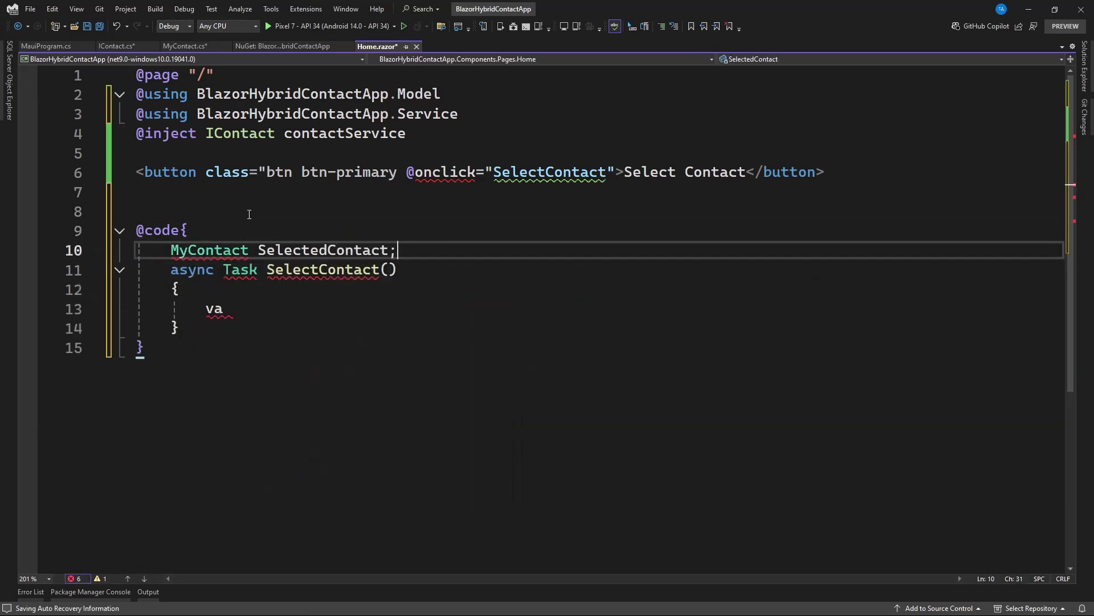
type(" = new();")
Step: Have SelectContact store await contactService.SelectContact() in SelectedContact, now nullable
double_click(322, 250)
key("ctrl+c")
double_click(213, 309)
key("ctrl+v")
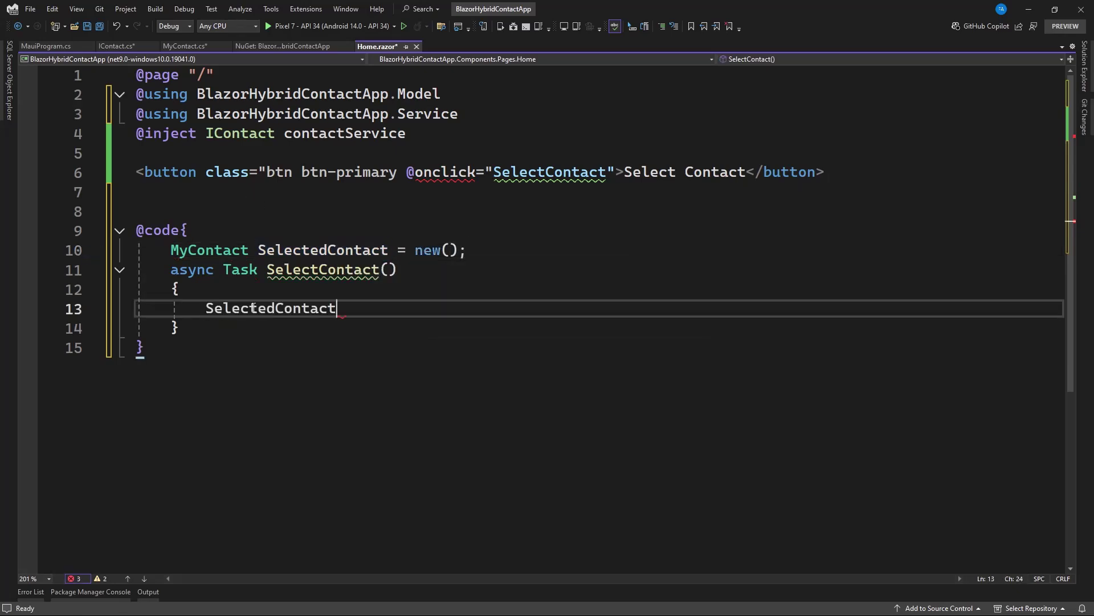
type("= await con")
key("Tab")
type(".")
key("Tab")
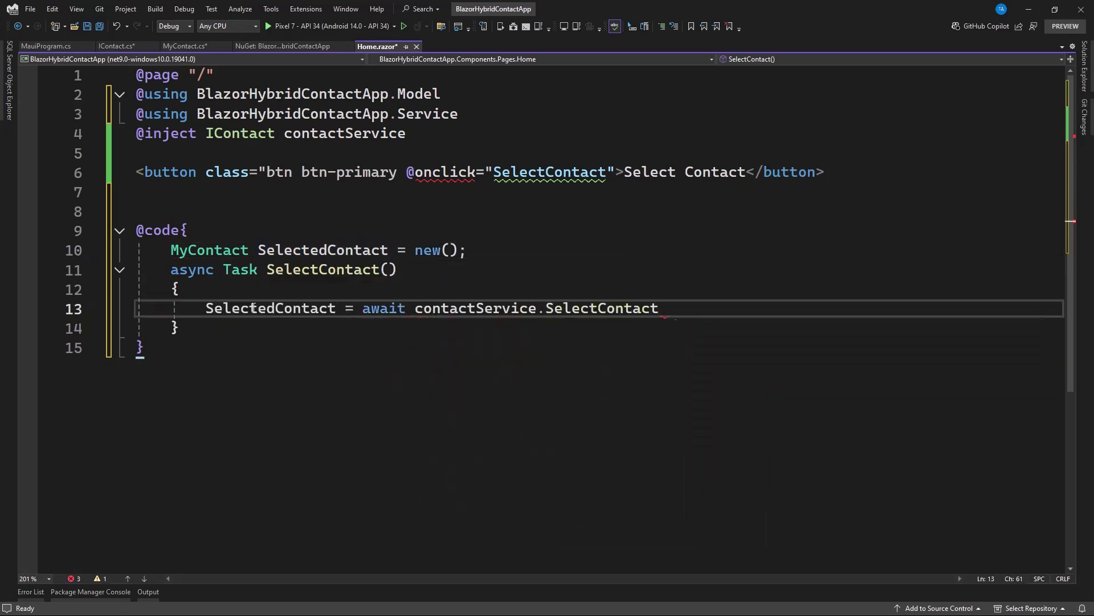
type("();")
key("Left")
type("!")
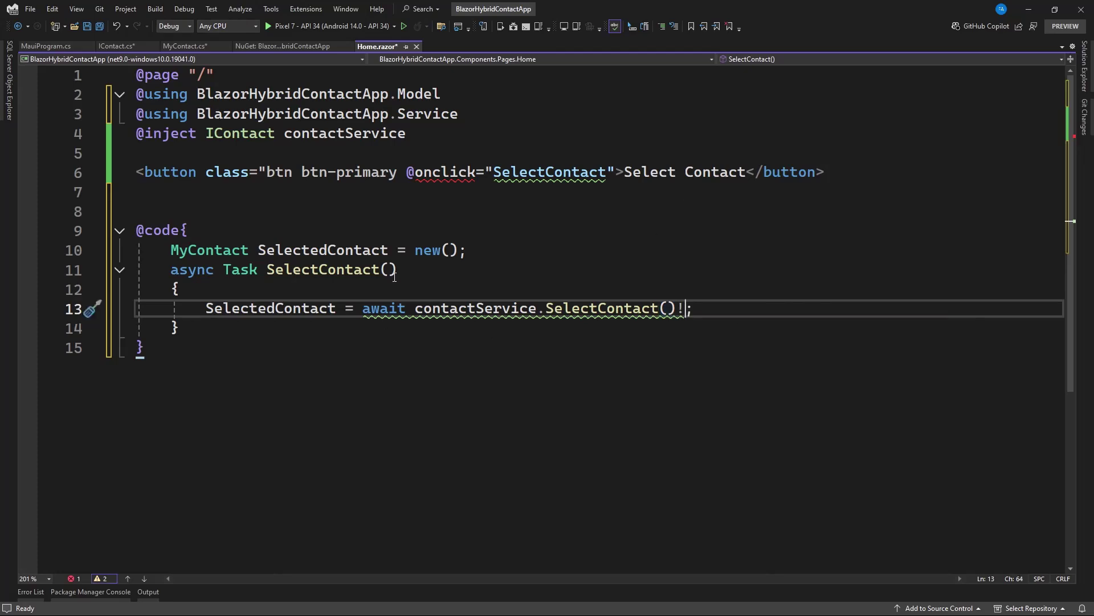
left_click(248, 250)
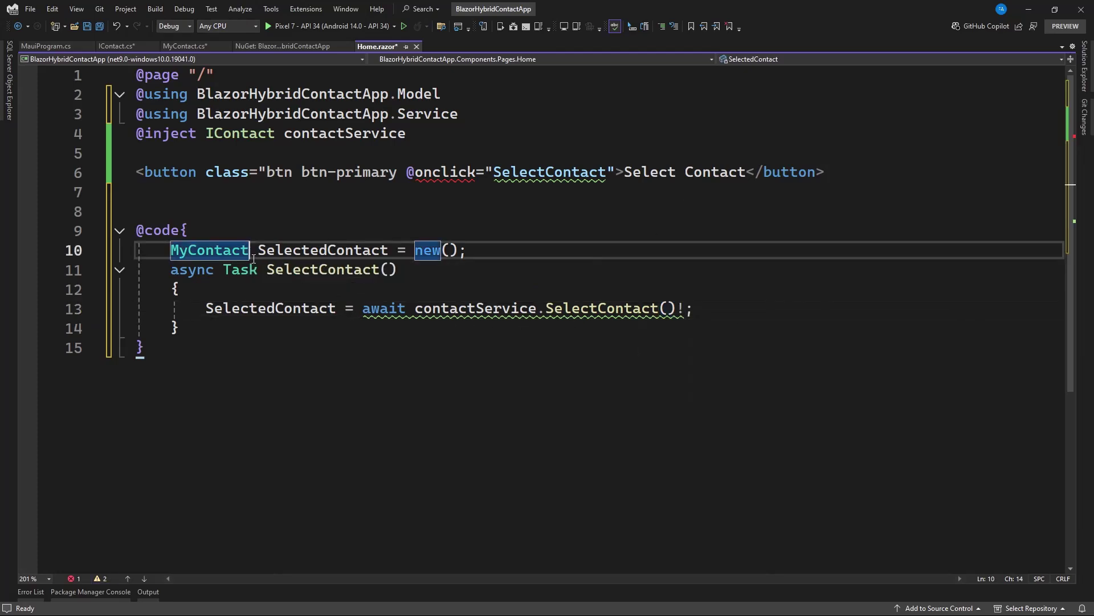
type("?")
left_click(180, 290)
double_click(298, 251)
Step: When SelectedContact isn't null, list its ID, NAME and EMAIL
left_click(212, 191)
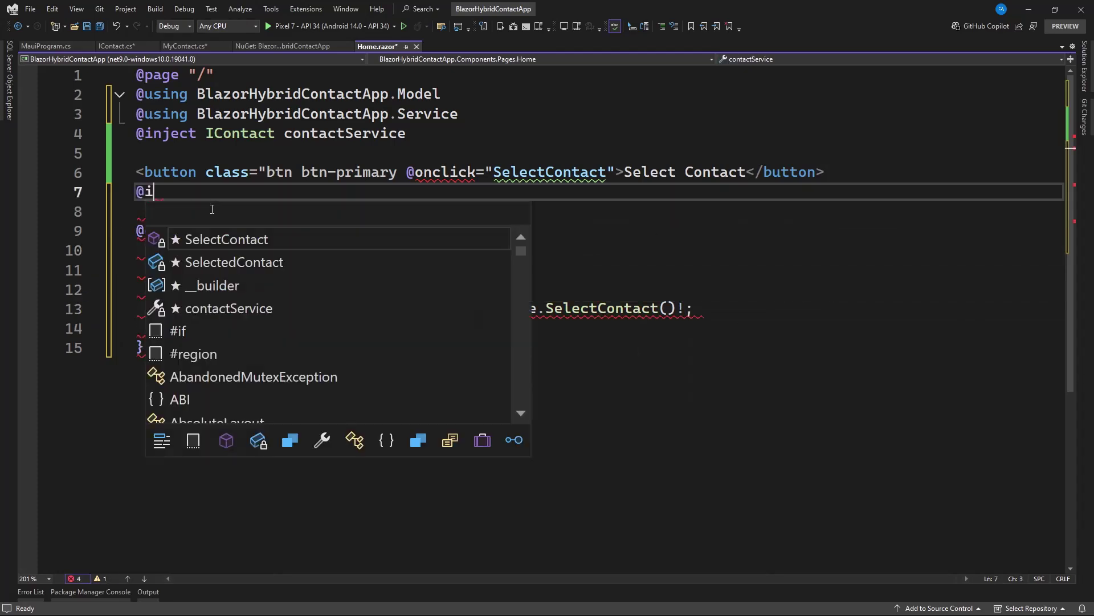
type("f (SelectedContact != null)")
key("Return")
type("{")
key("Return")
type("<ul></ul>")
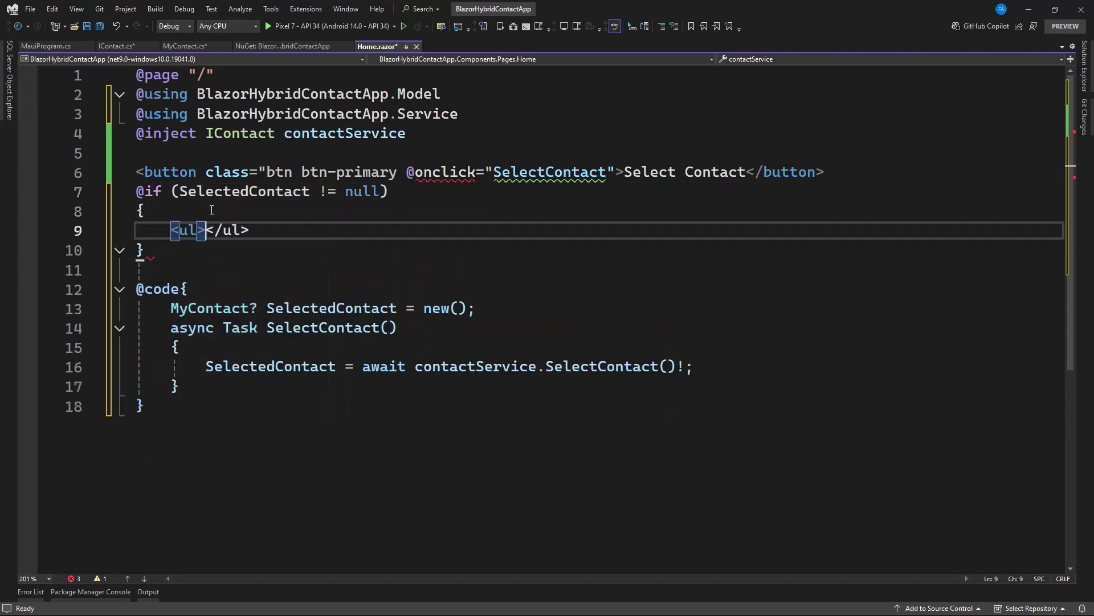
key("Return")
type("<li>@SelectedContact.Id")
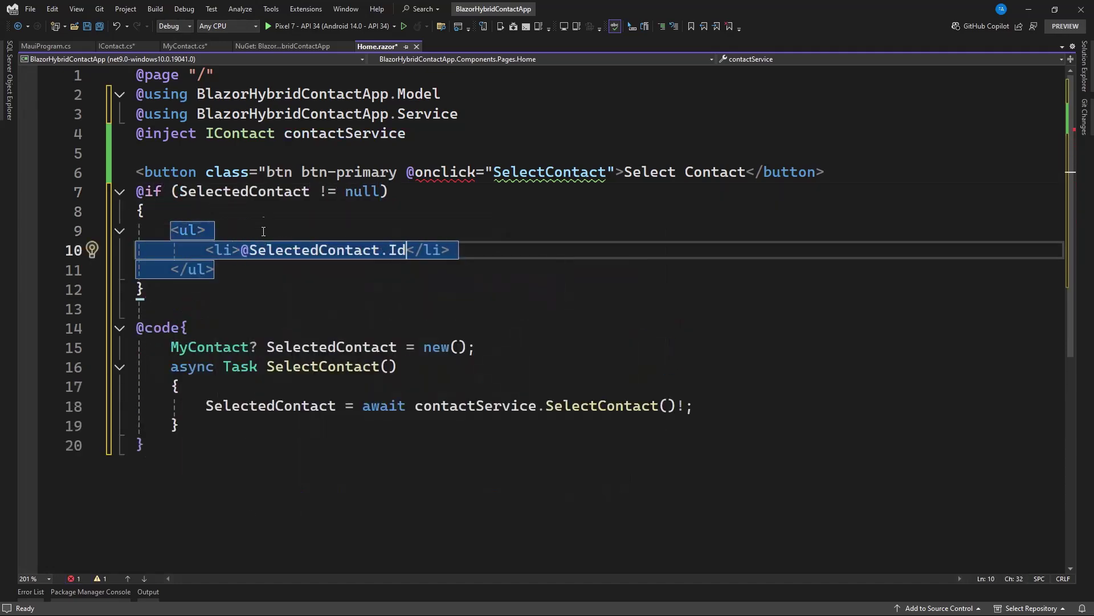
type("ID:")
key("ctrl+d")
key("ctrl+d")
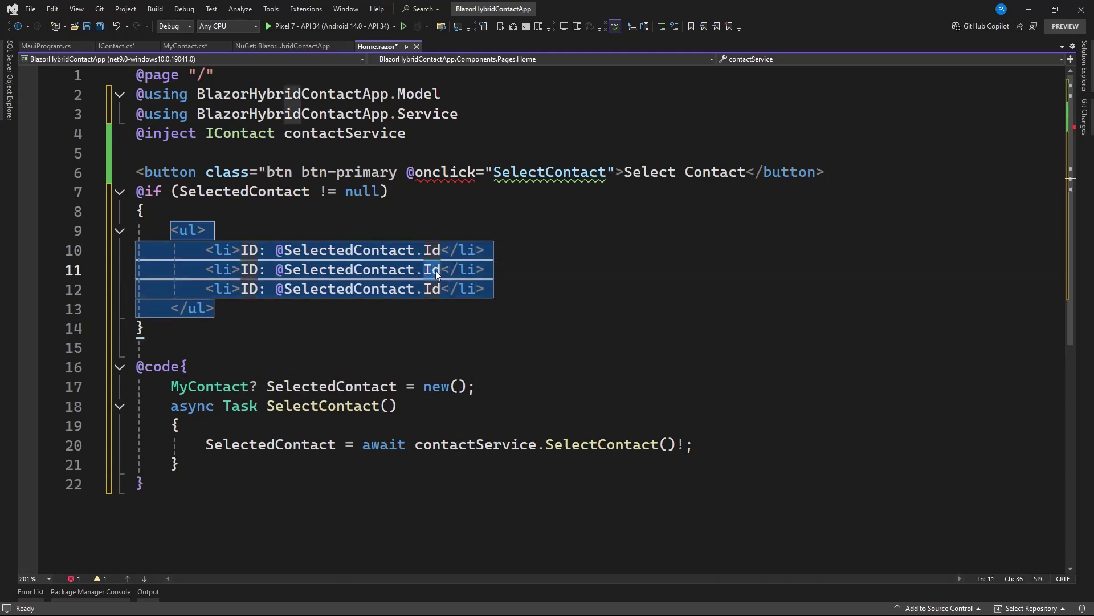
double_click(432, 269)
type("Name")
double_click(432, 289)
type("Email")
key("Down")
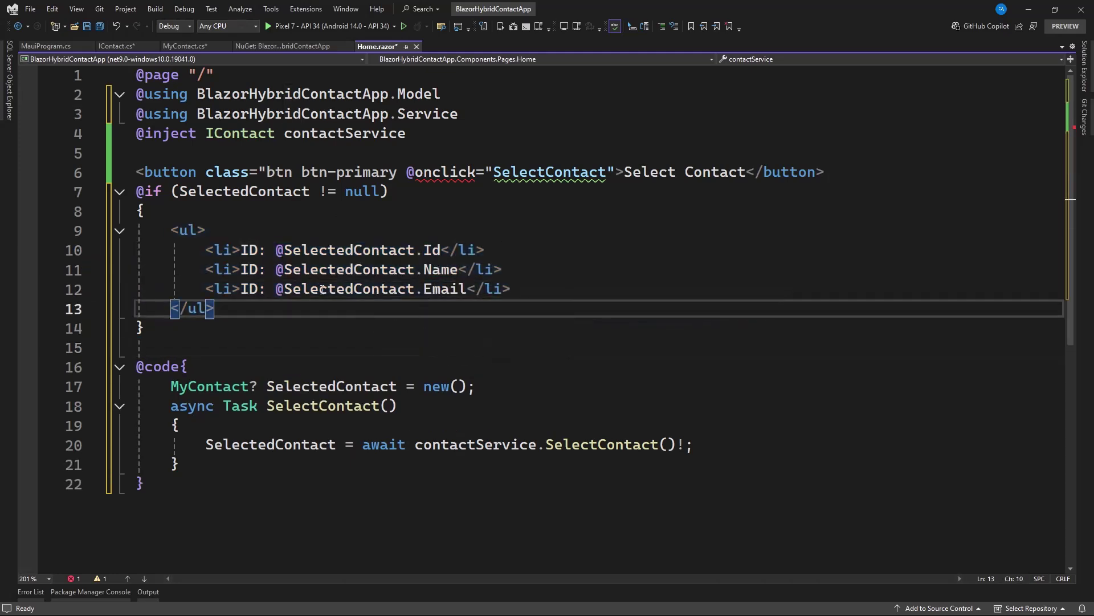
double_click(250, 270)
type("NAME")
double_click(250, 289)
type("EMAIL")
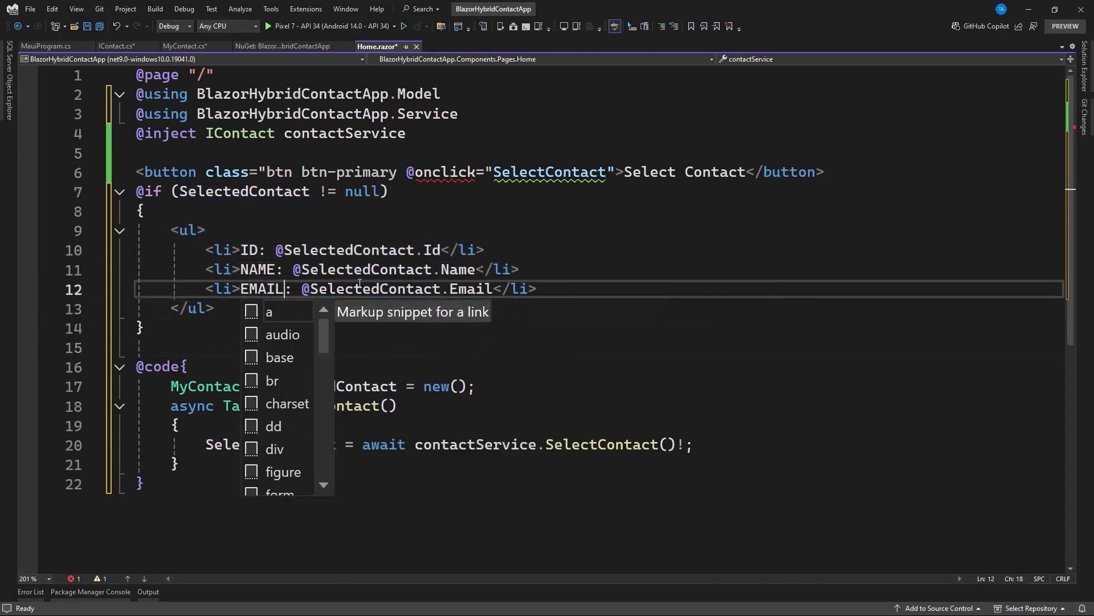
key("Escape")
Step: Add the missing quote after btn-primary and save Home.razor
key("ctrl+s")
double_click(549, 172)
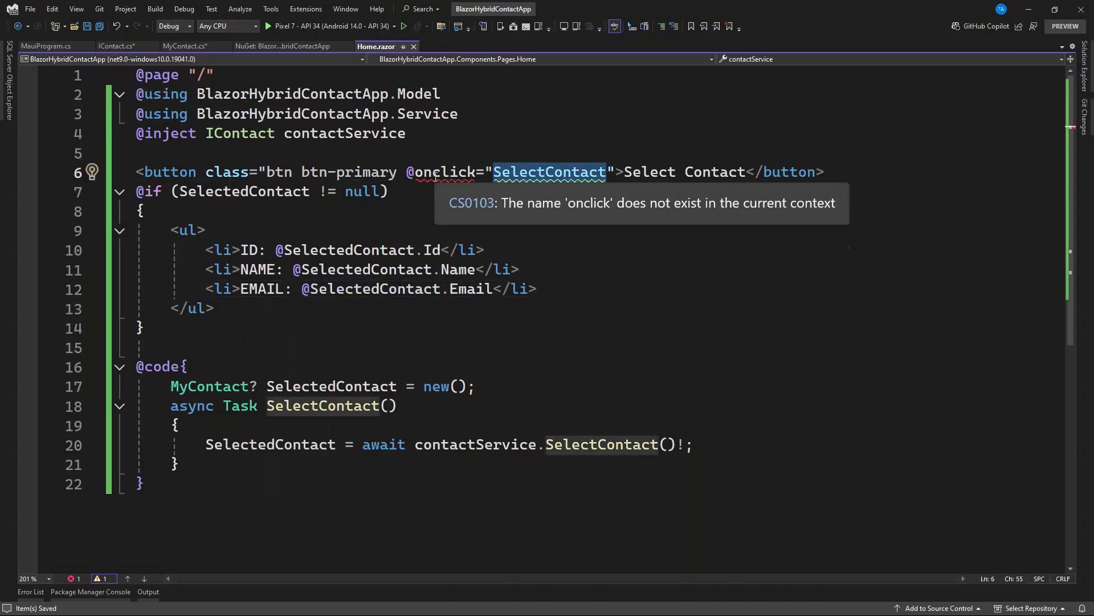
left_click(394, 196)
left_click(350, 250)
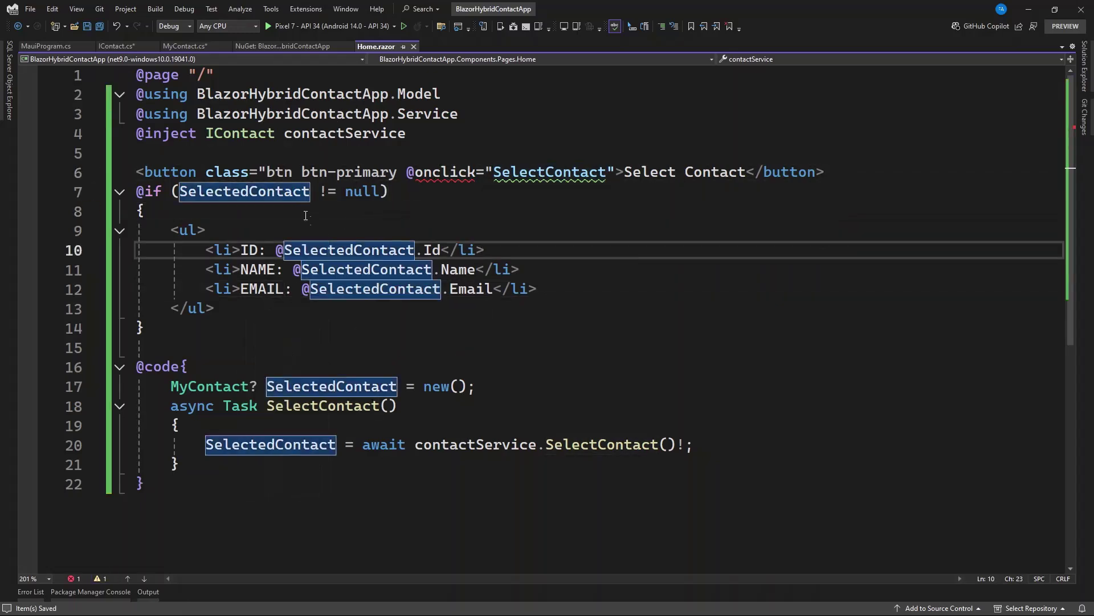
left_click(399, 172)
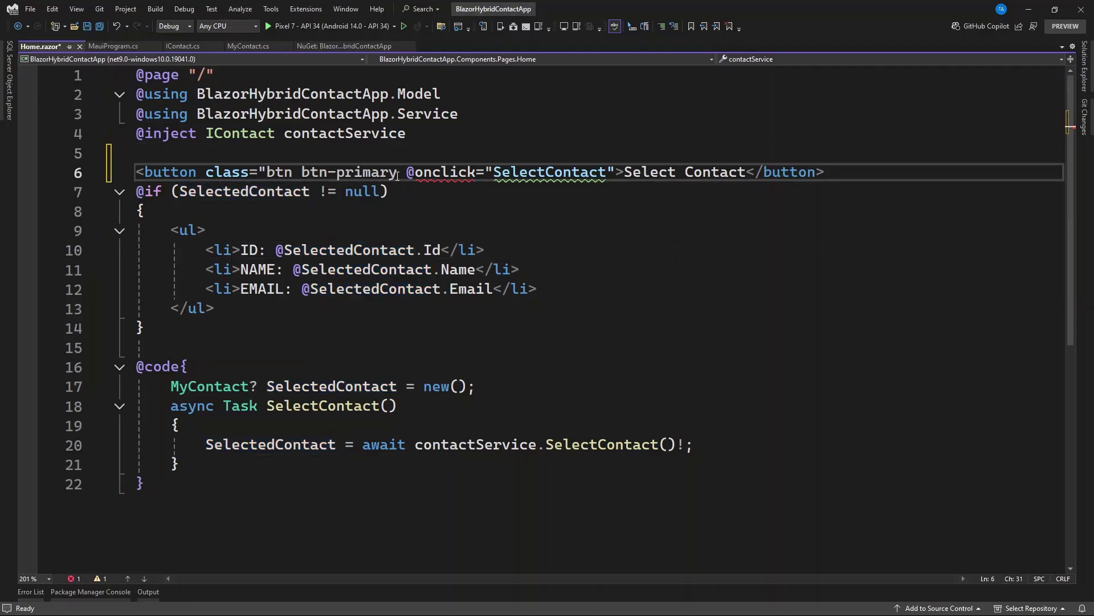
type("\"")
left_click(205, 230)
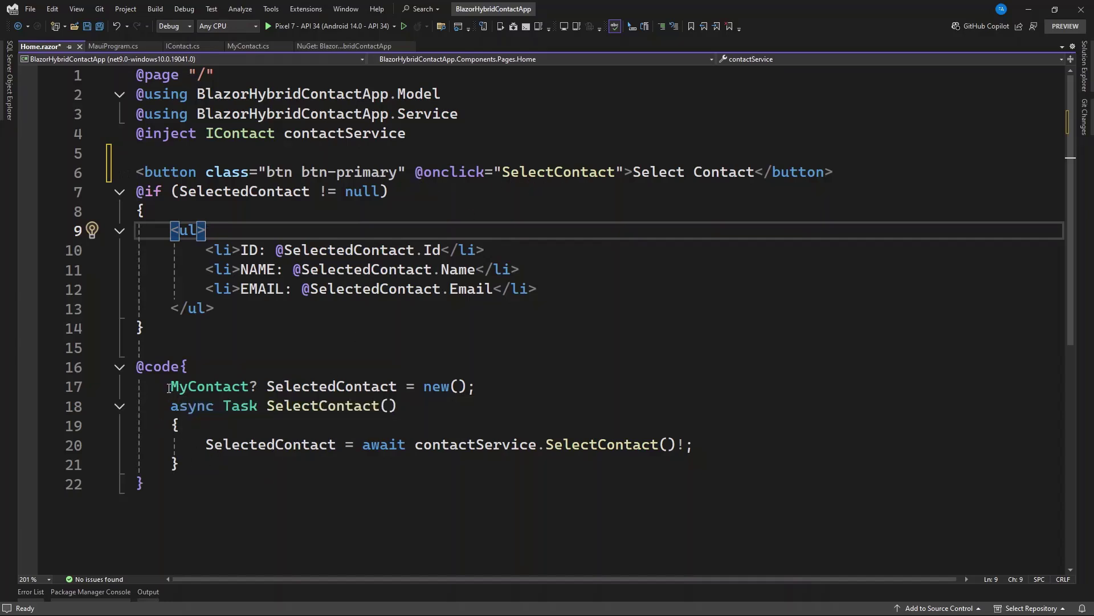
left_click_drag(170, 387, 255, 389)
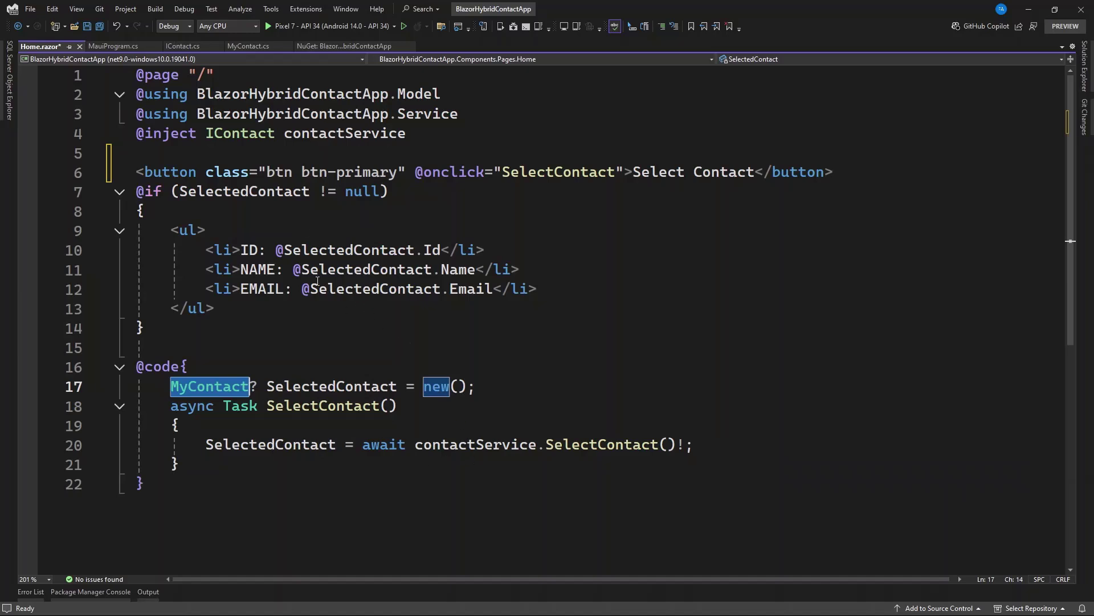
left_click_drag(205, 249, 483, 250)
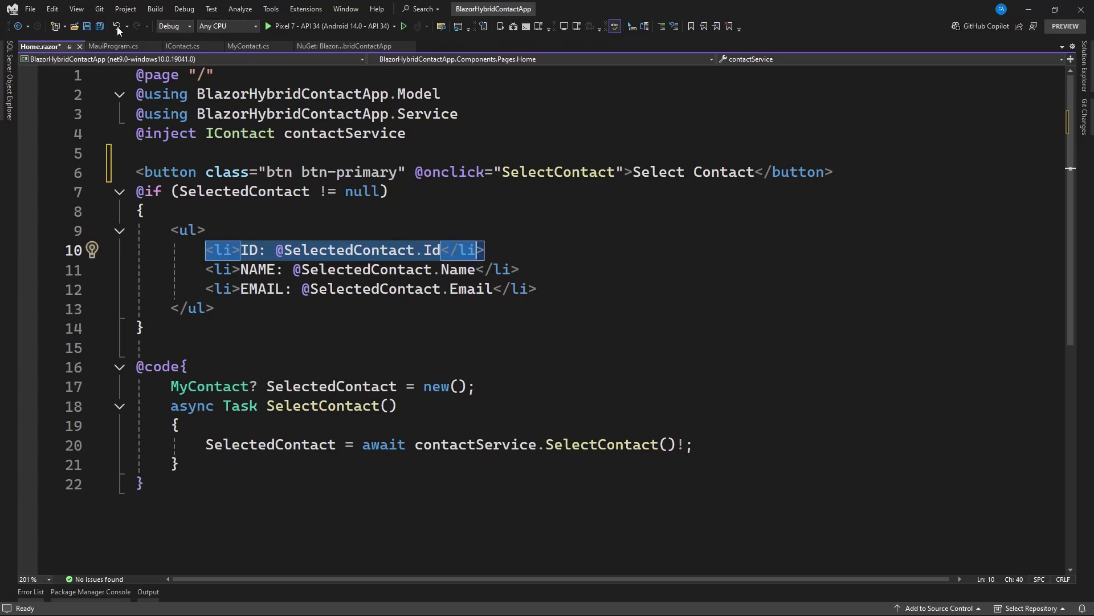
left_click(101, 26)
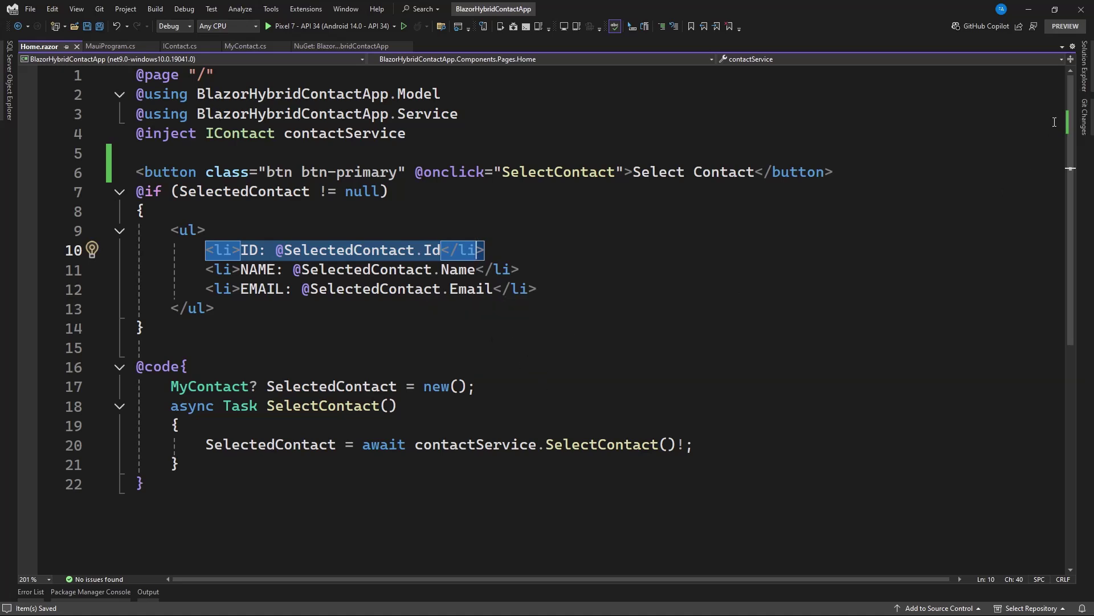
left_click(1086, 67)
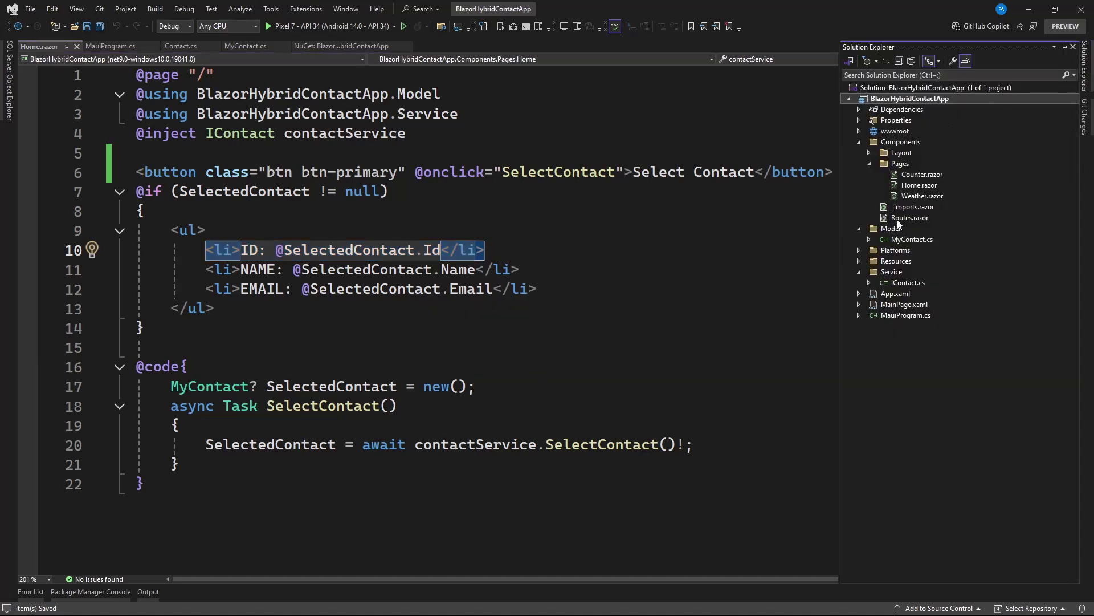
Step: Open Platforms > Android > AndroidManifest.xml with the XML (Text) Editor
left_click(859, 251)
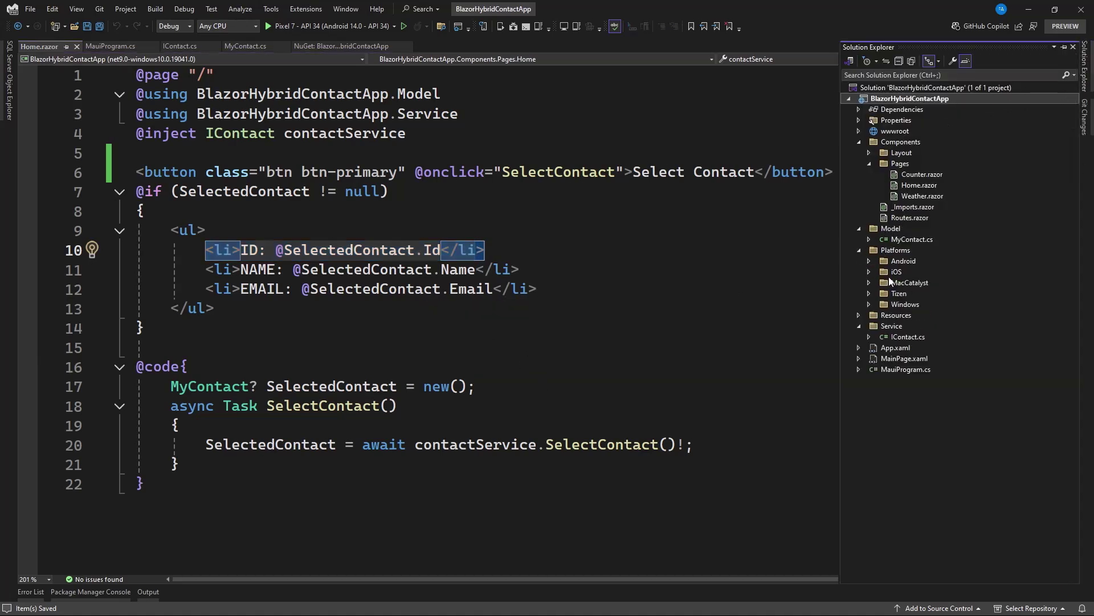
left_click(870, 261)
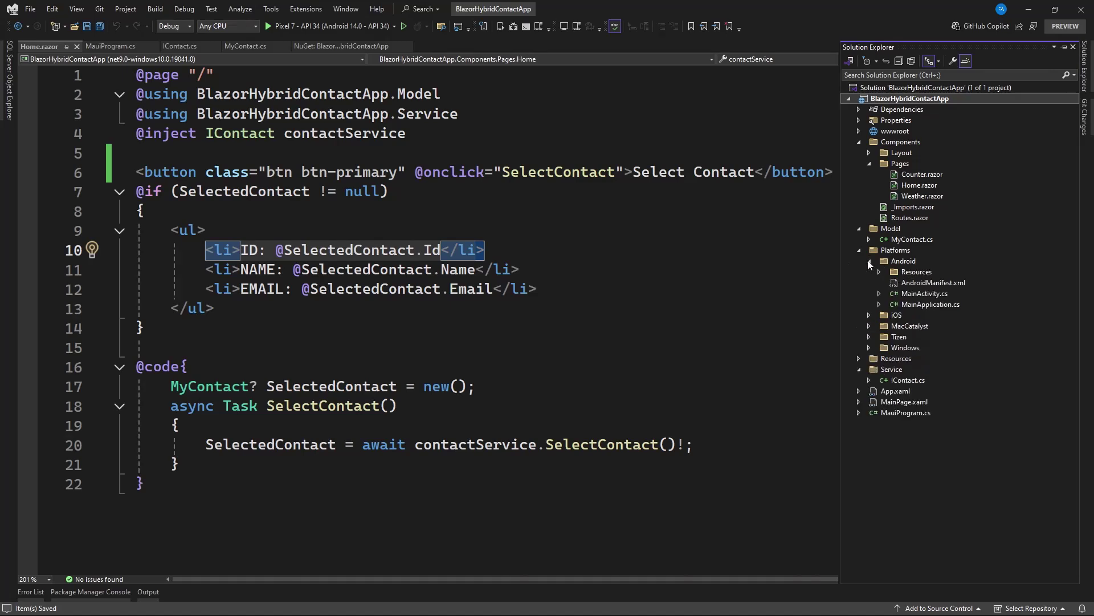
right_click(927, 284)
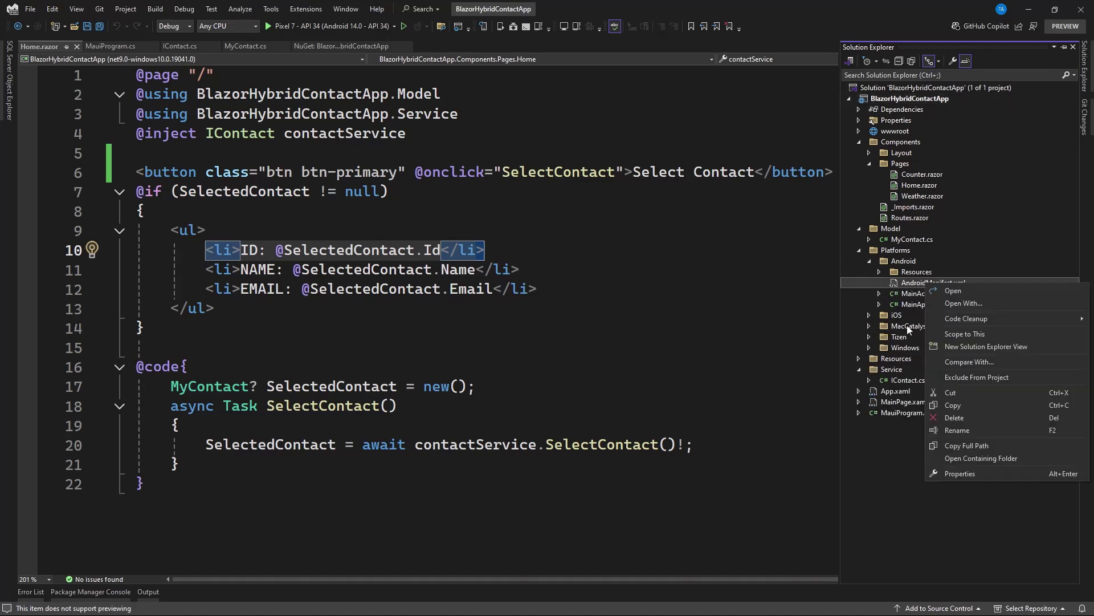
left_click(964, 304)
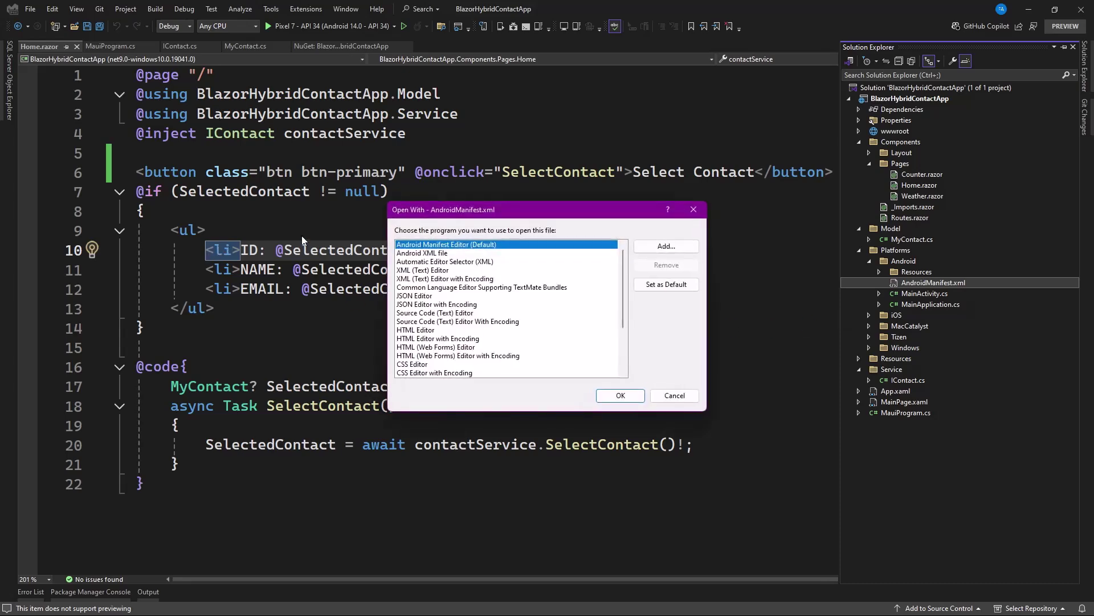
double_click(423, 270)
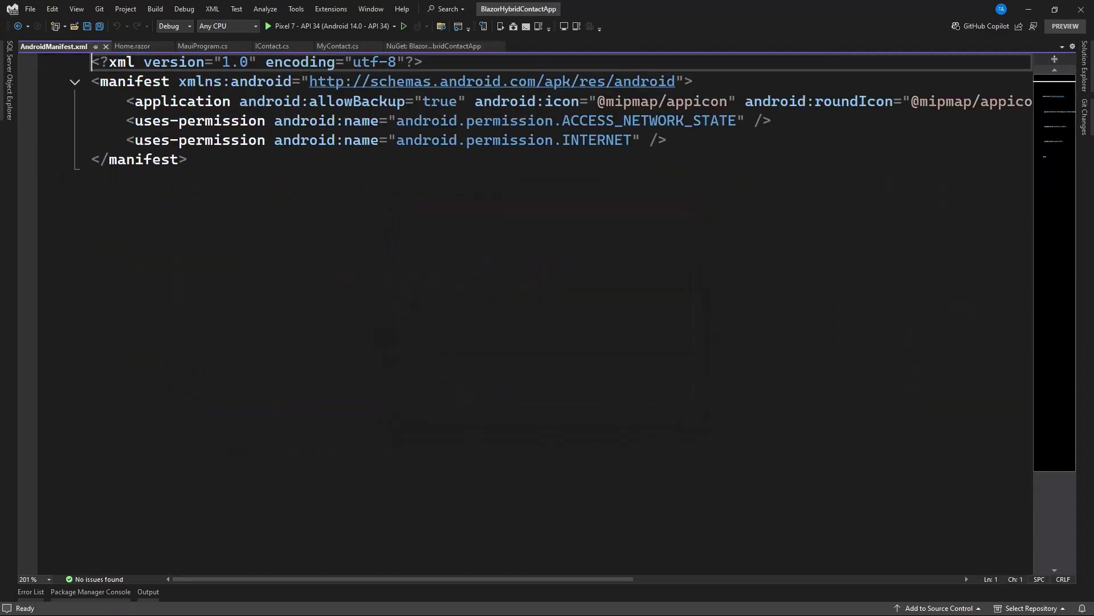
Step: Add the android.permission.READ_CONTACTS uses-permission line below INTERNET and save the manifest
left_click(674, 146)
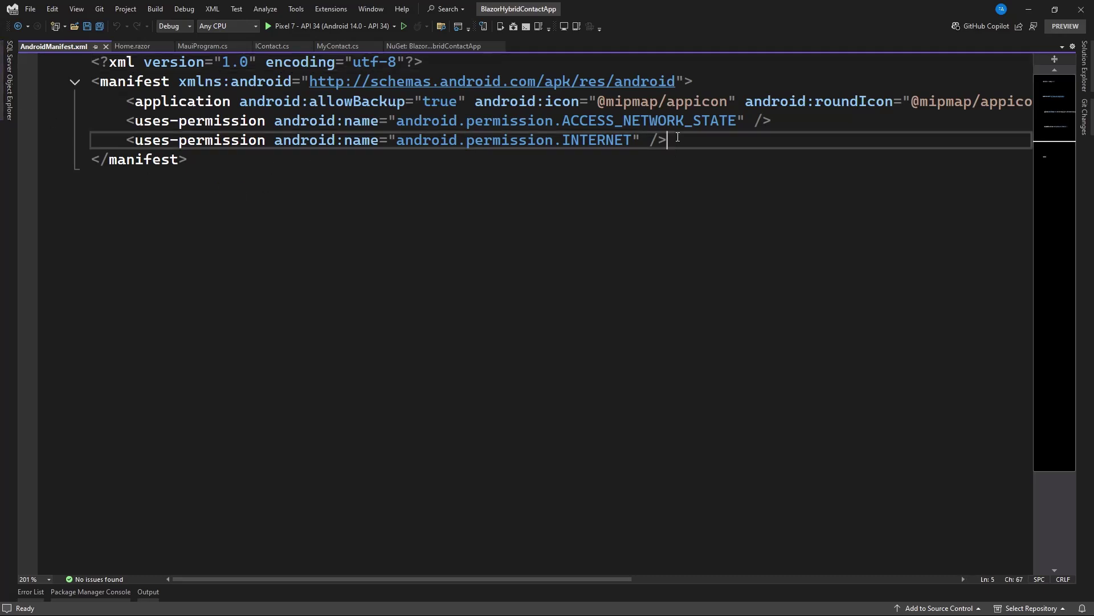
key("Return")
key("Return")
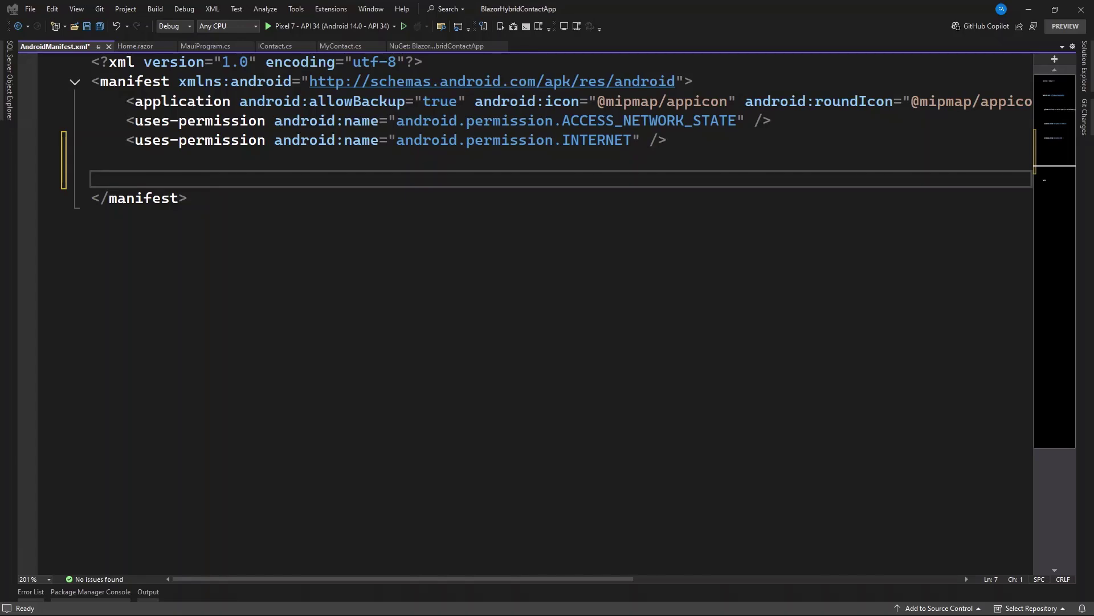
key("ctrl+s")
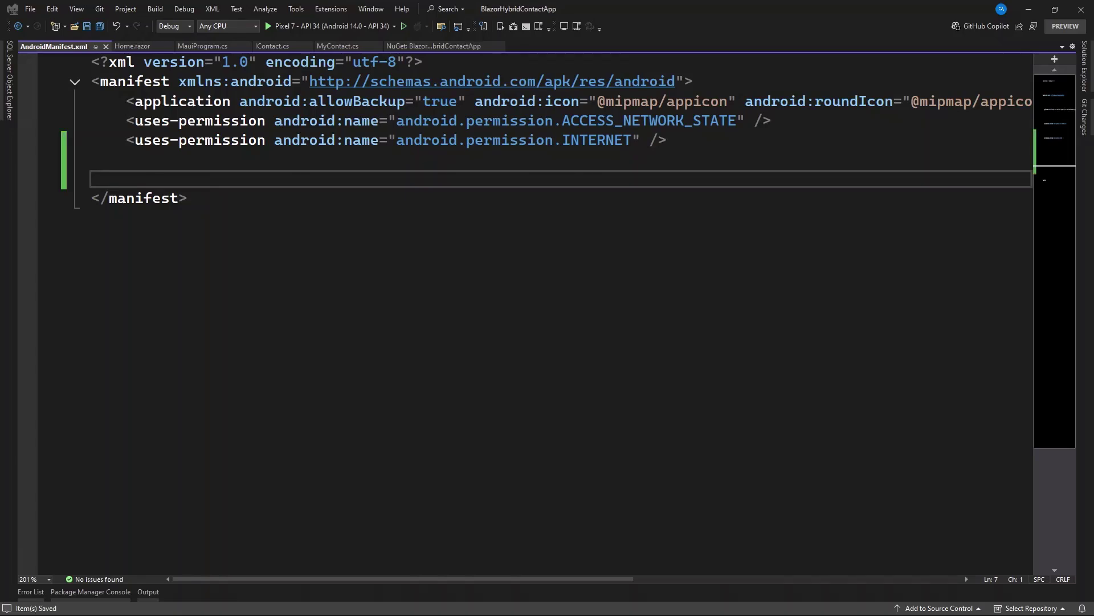
left_click(201, 178)
type("<uses-permission android:name=\"android.permission.READ_CONTACTS\" />")
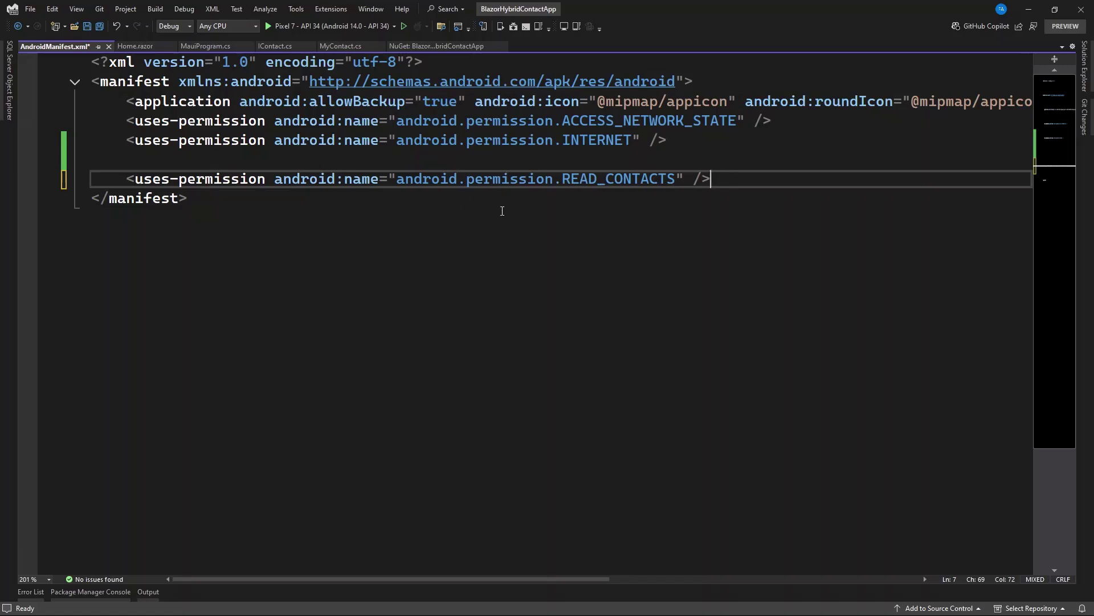
left_click(87, 26)
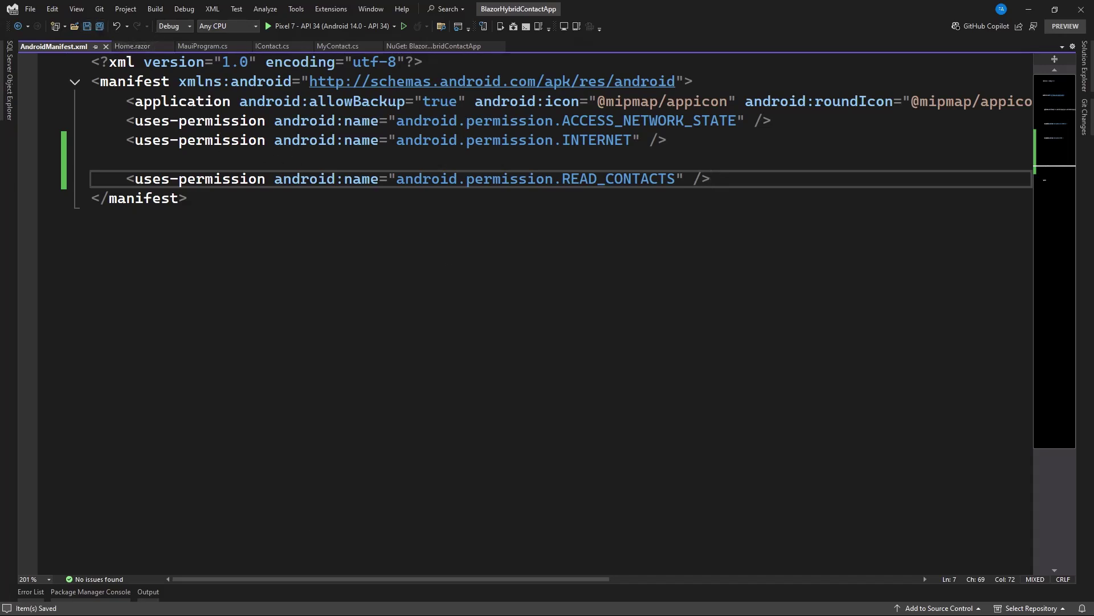
Step: Open the emulator's Contacts app, view the stored contact's details, then return to the list
key("alt+Tab")
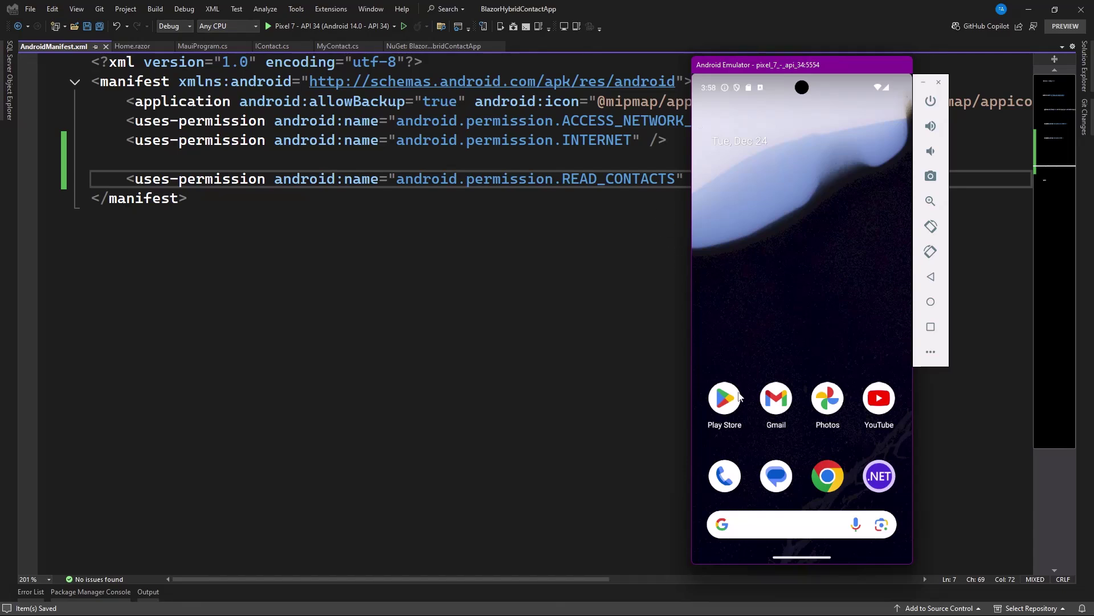
left_click_drag(800, 444, 802, 249)
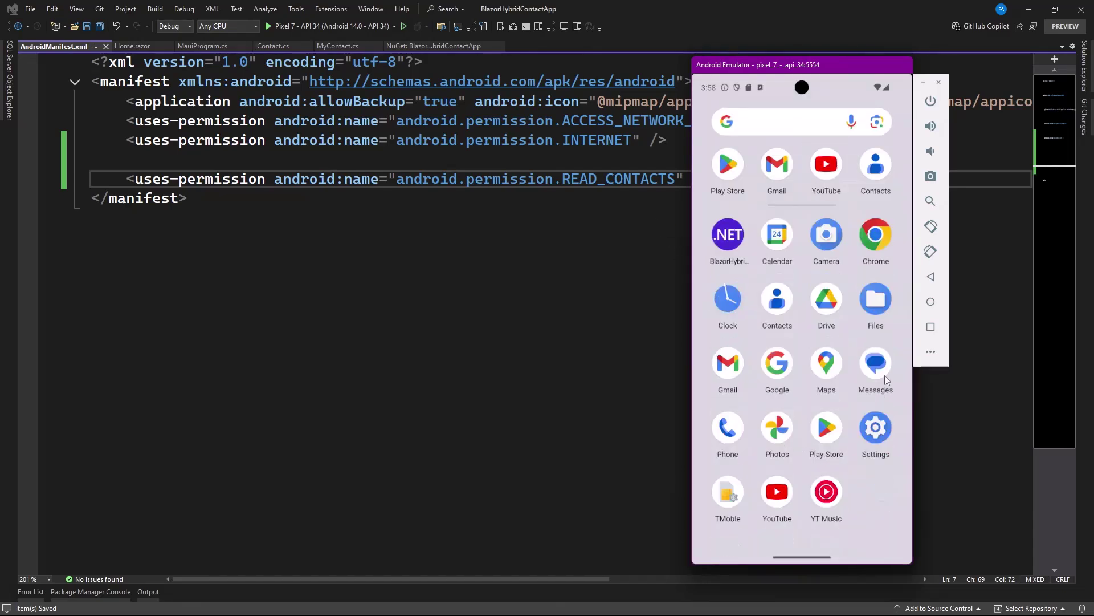
left_click(876, 164)
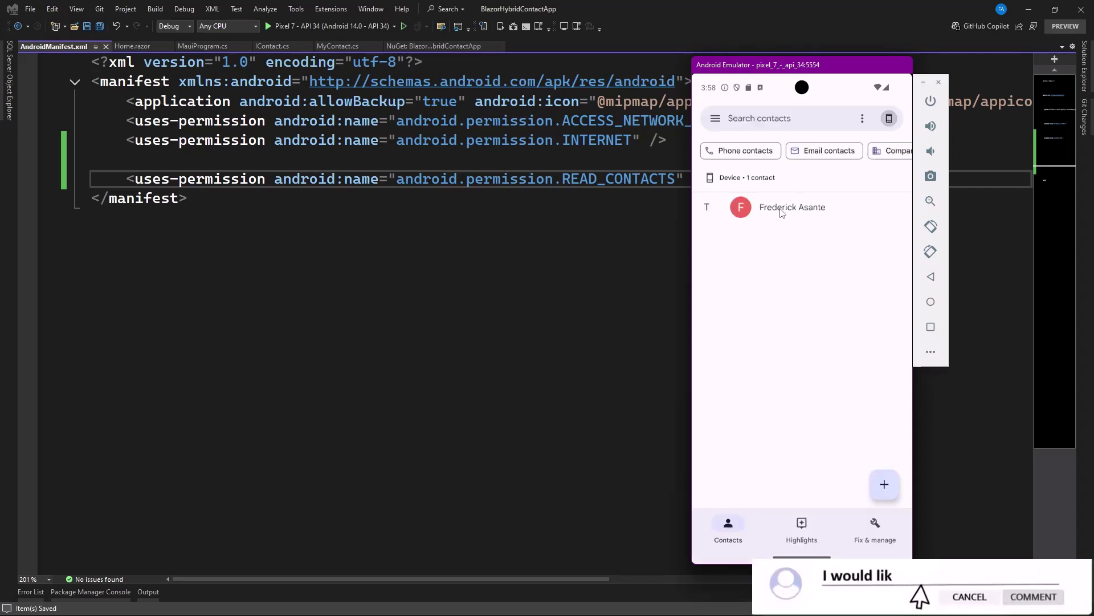
left_click(780, 213)
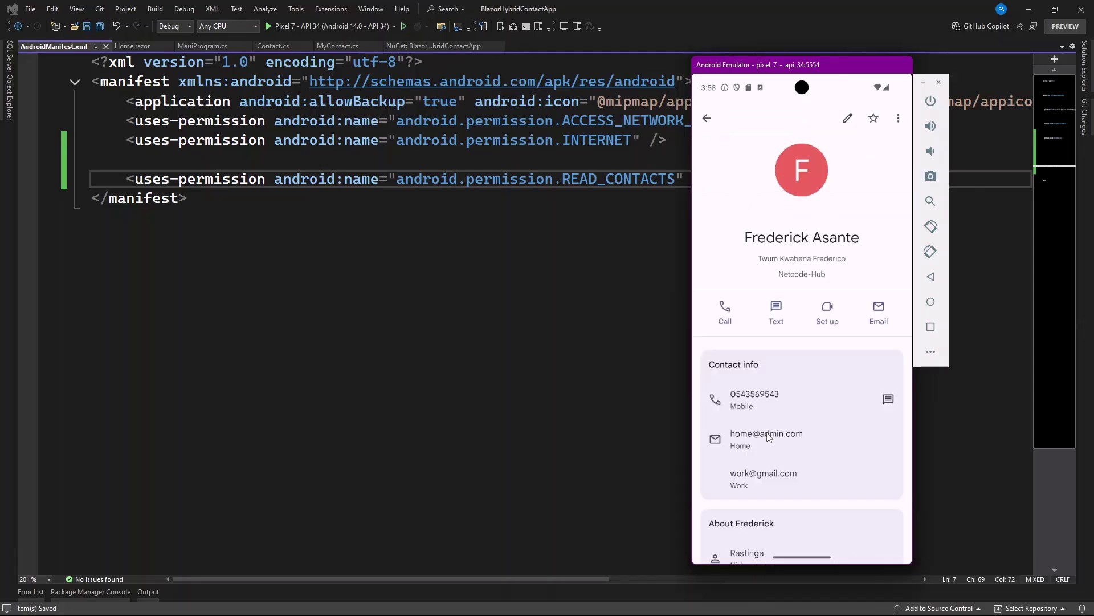
scroll(768, 438, "down", 3)
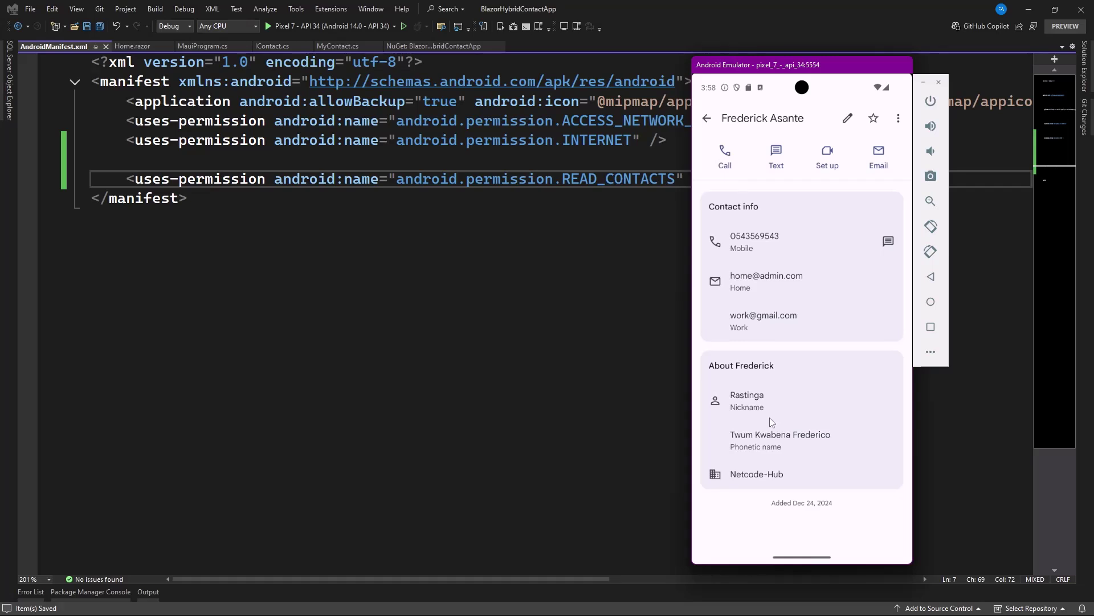
scroll(770, 421, "up", 3)
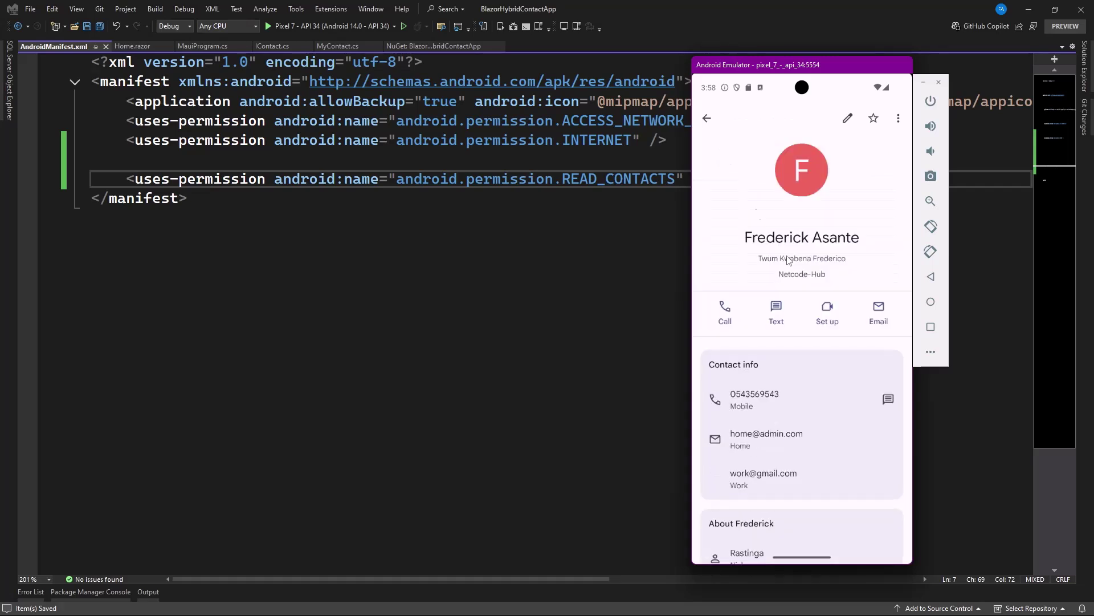
left_click(706, 118)
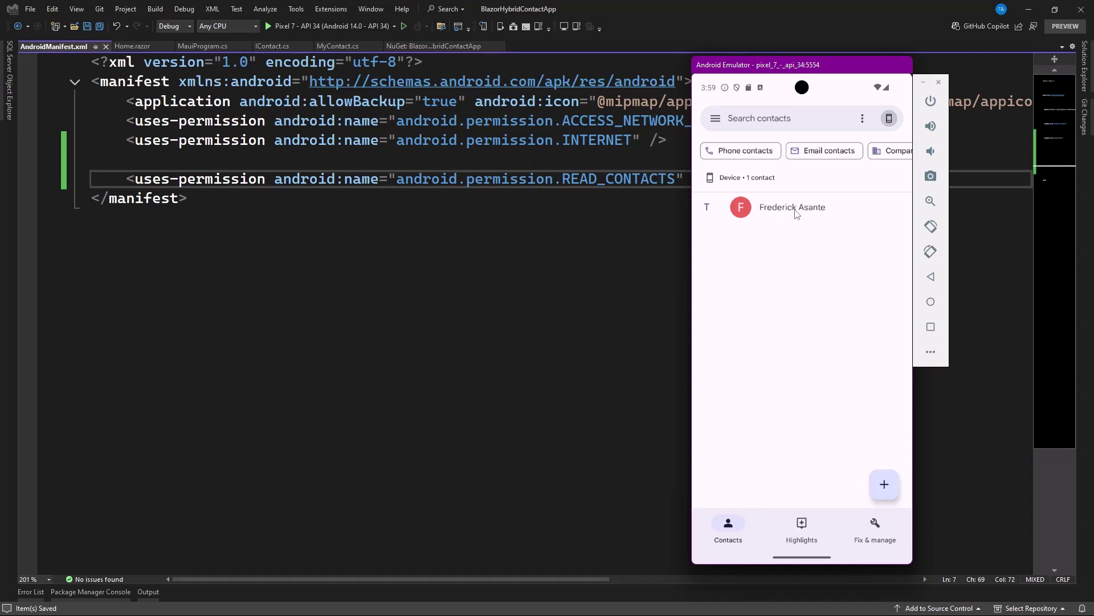
Step: Start a new contact with first name Netcode and last name Hub
left_click(884, 484)
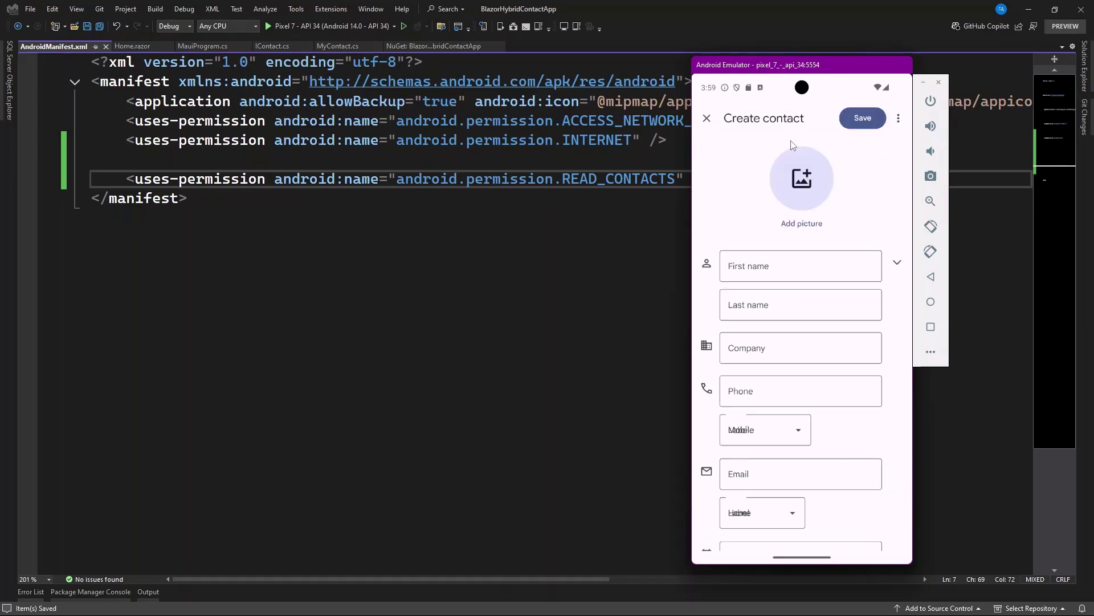
left_click(753, 270)
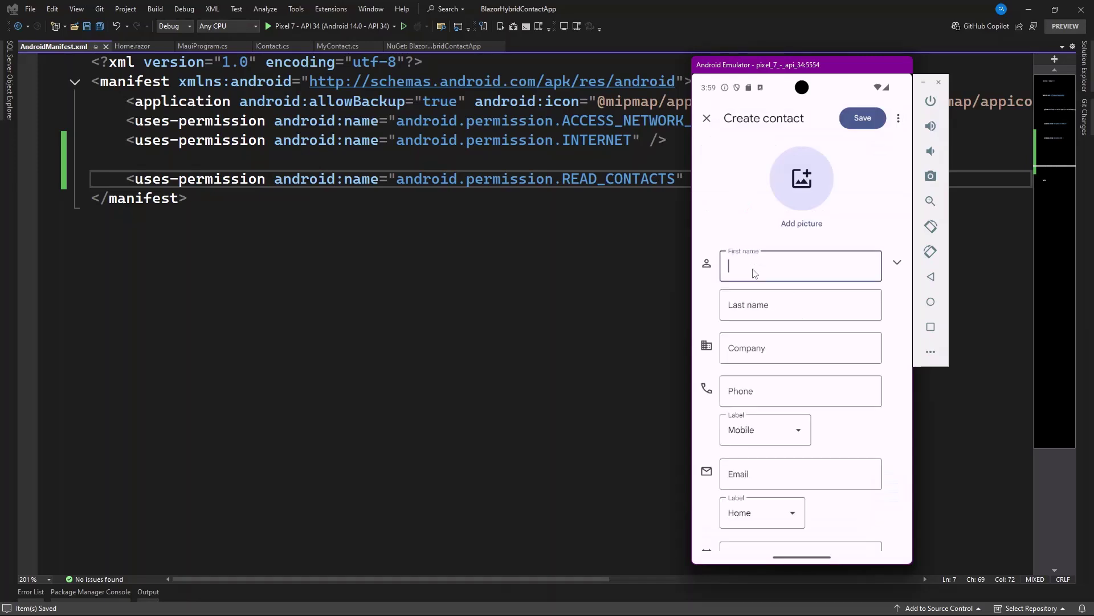
type("Netcode")
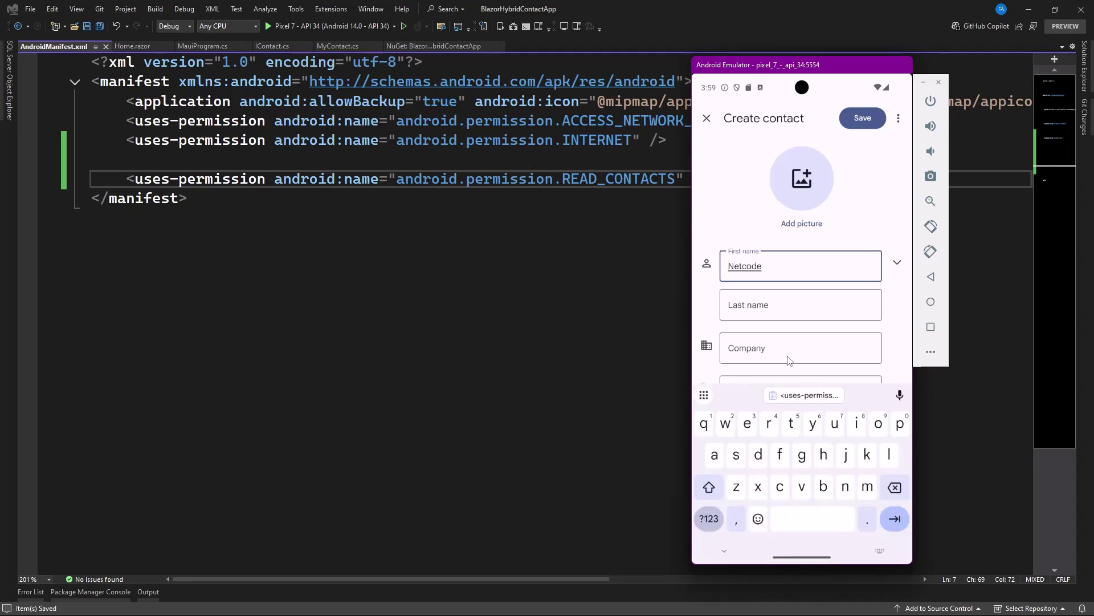
left_click(801, 305)
type("Hub")
left_click(898, 263)
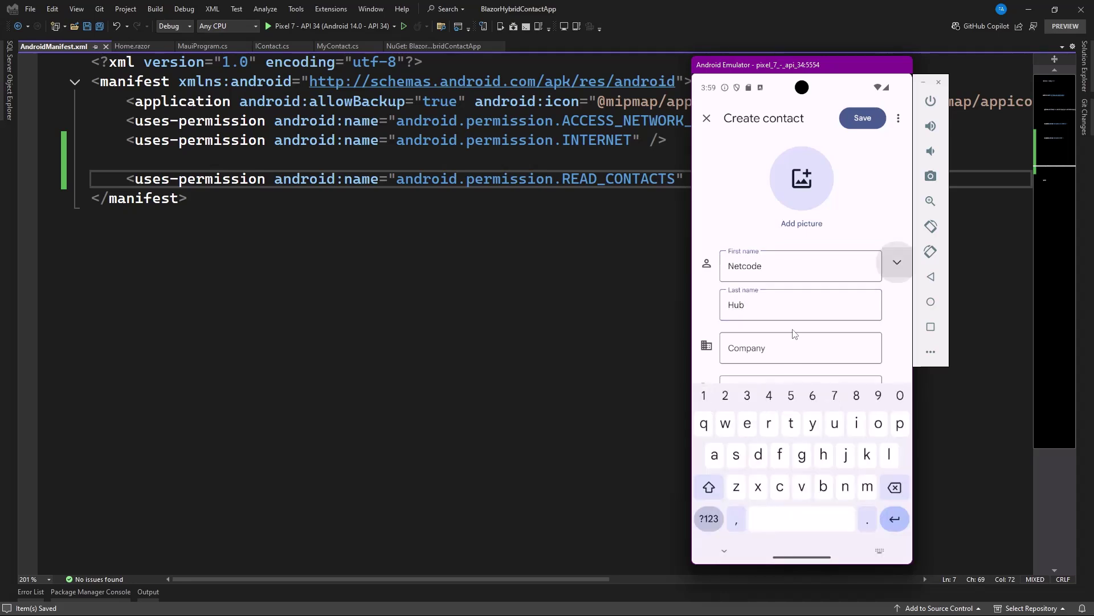
scroll(785, 310, "down", 5)
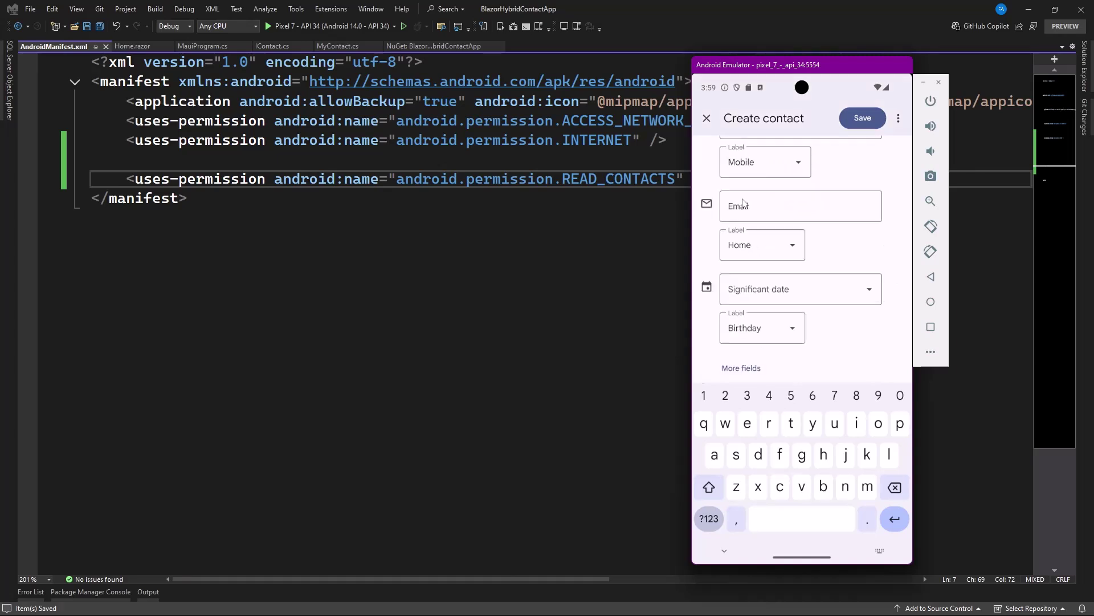
left_click(743, 203)
type("admin")
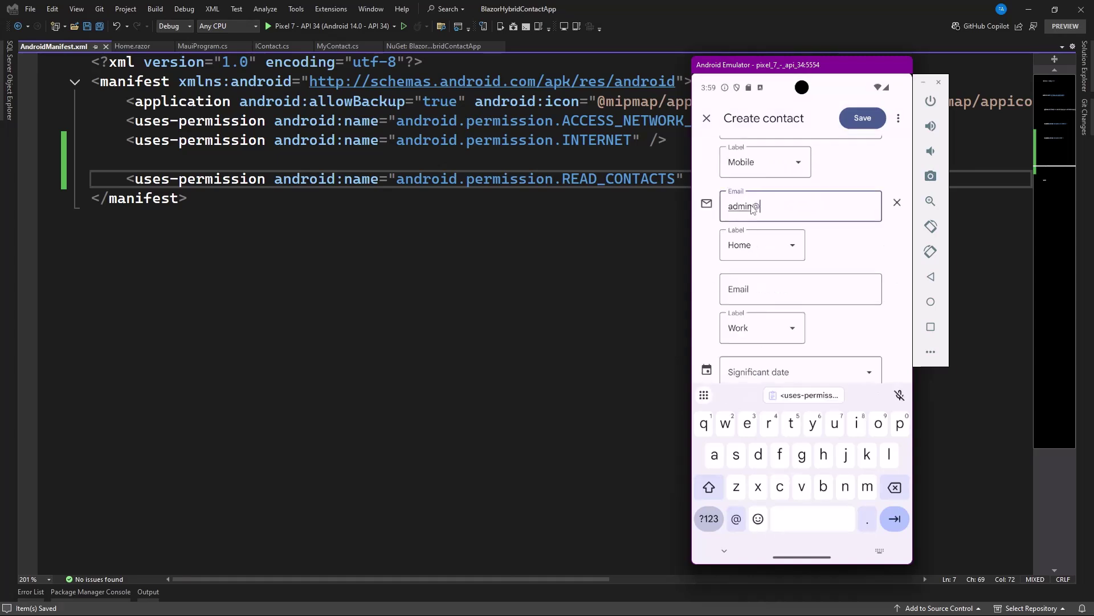
type("@admin.")
type("com")
scroll(736, 217, "up", 5)
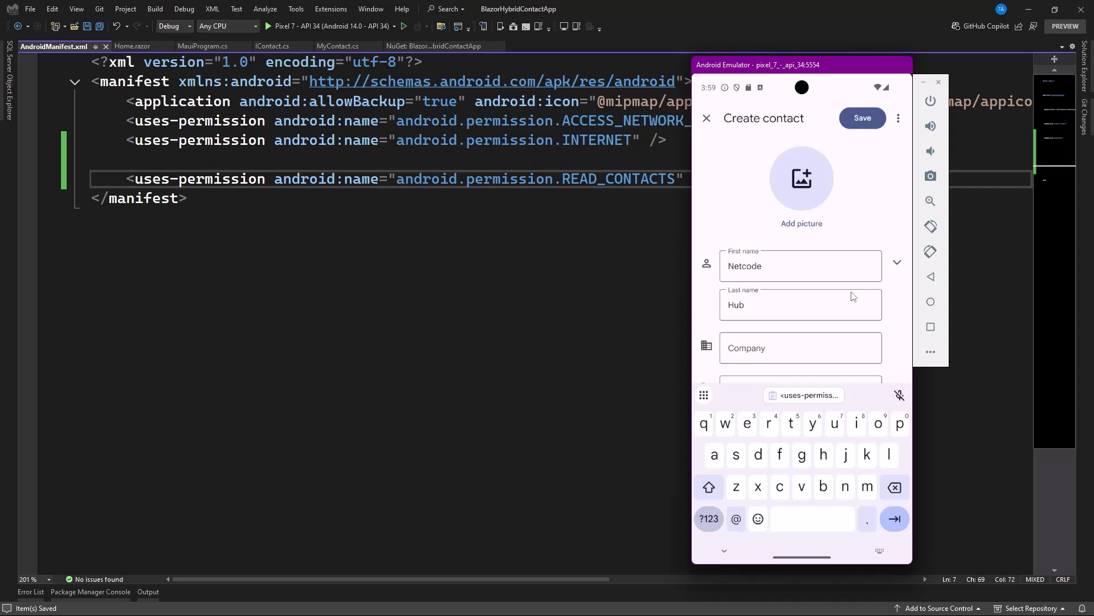
scroll(853, 297, "down", 5)
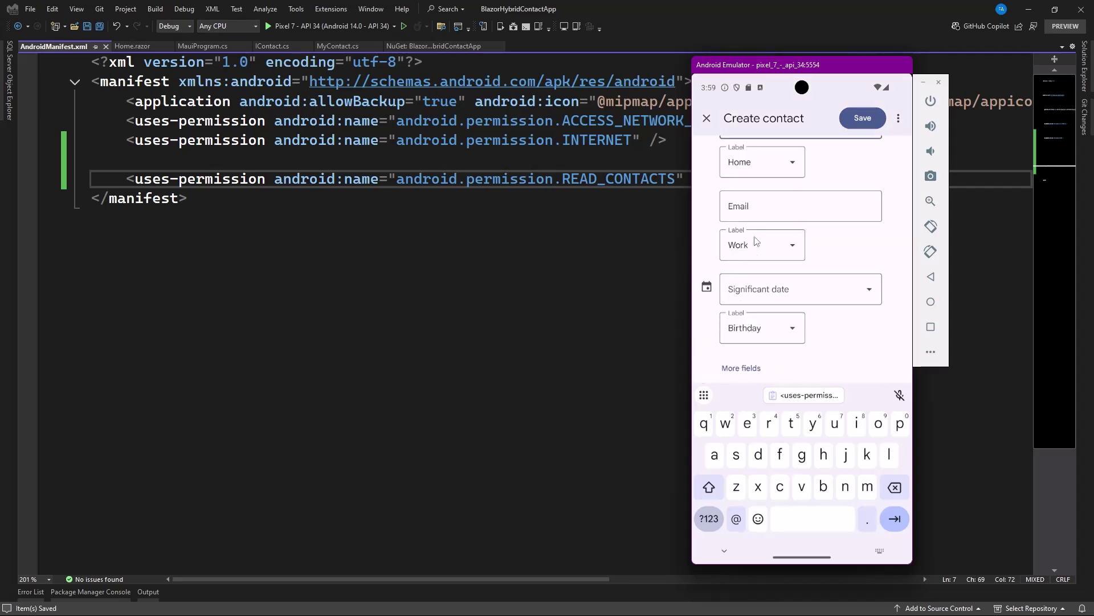
scroll(760, 251, "up", 5)
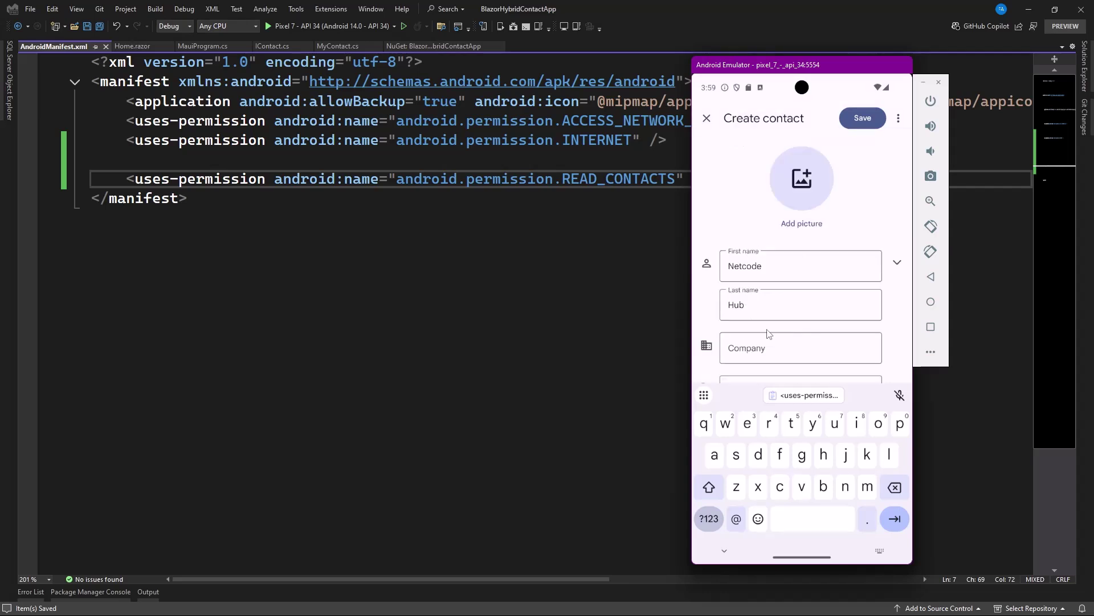
scroll(768, 333, "down", 5)
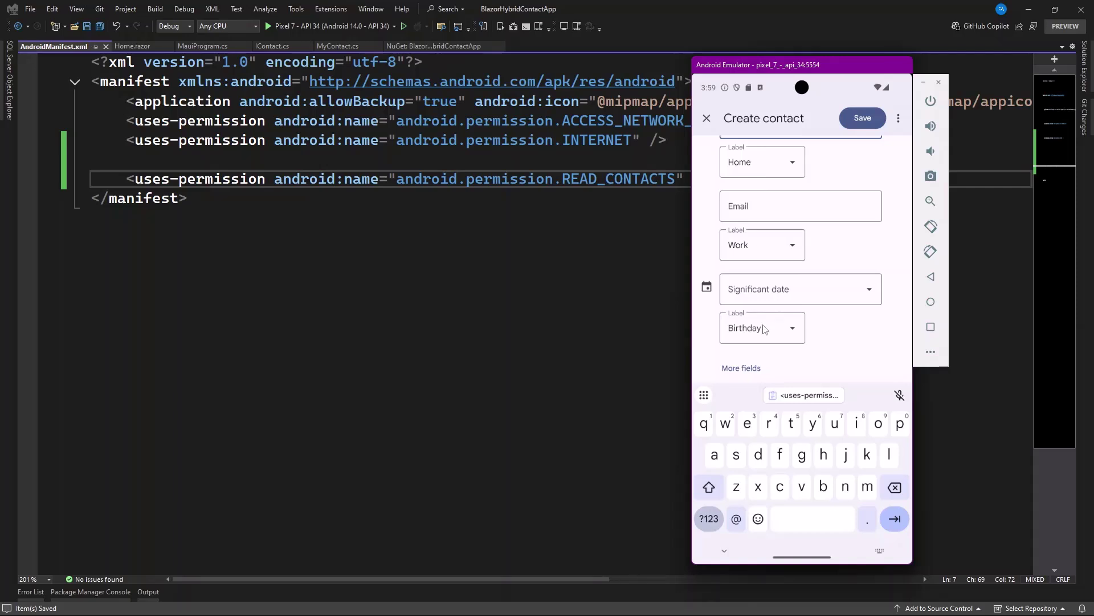
scroll(758, 263, "up", 5)
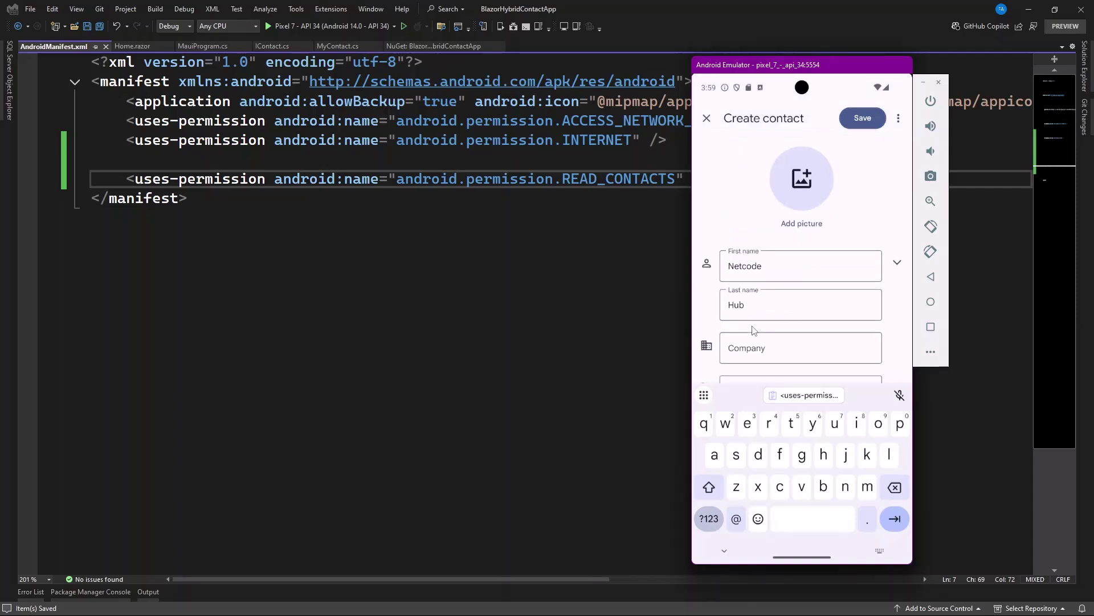
scroll(752, 329, "down", 5)
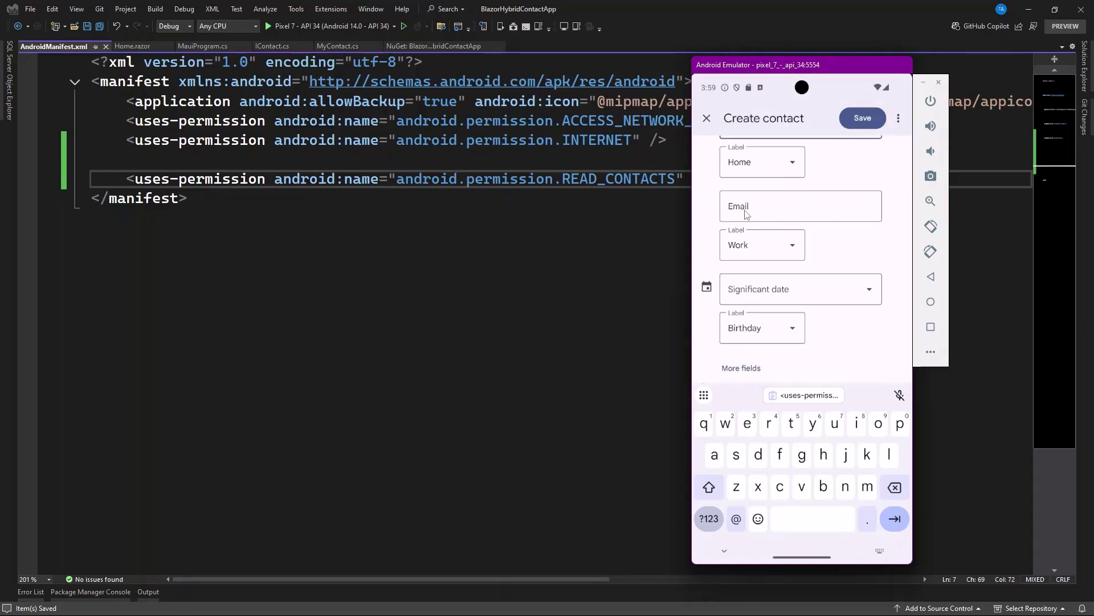
left_click(745, 214)
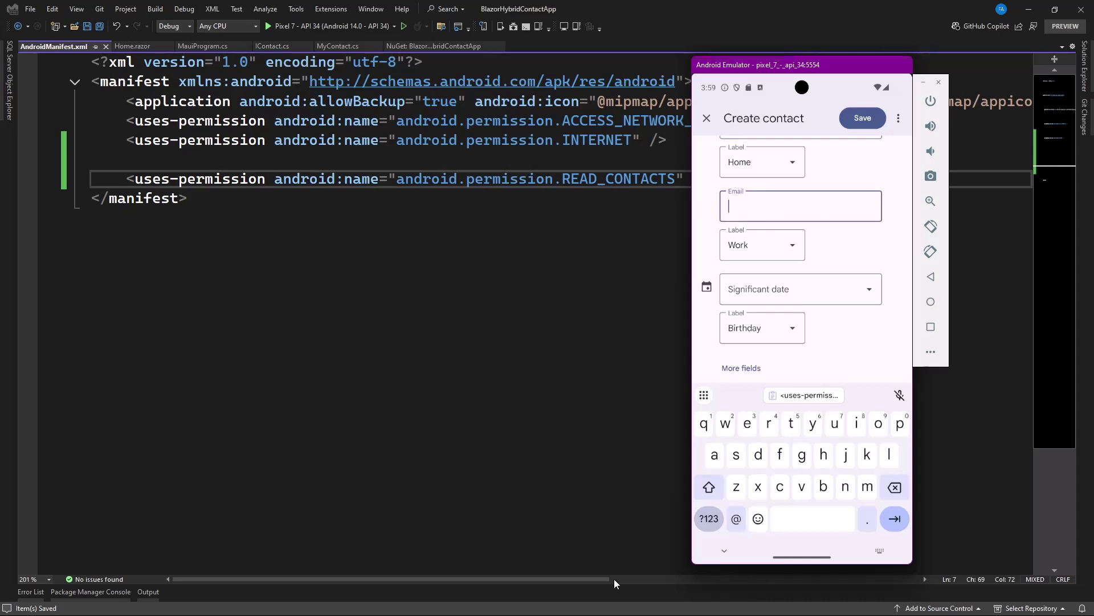
key("Escape")
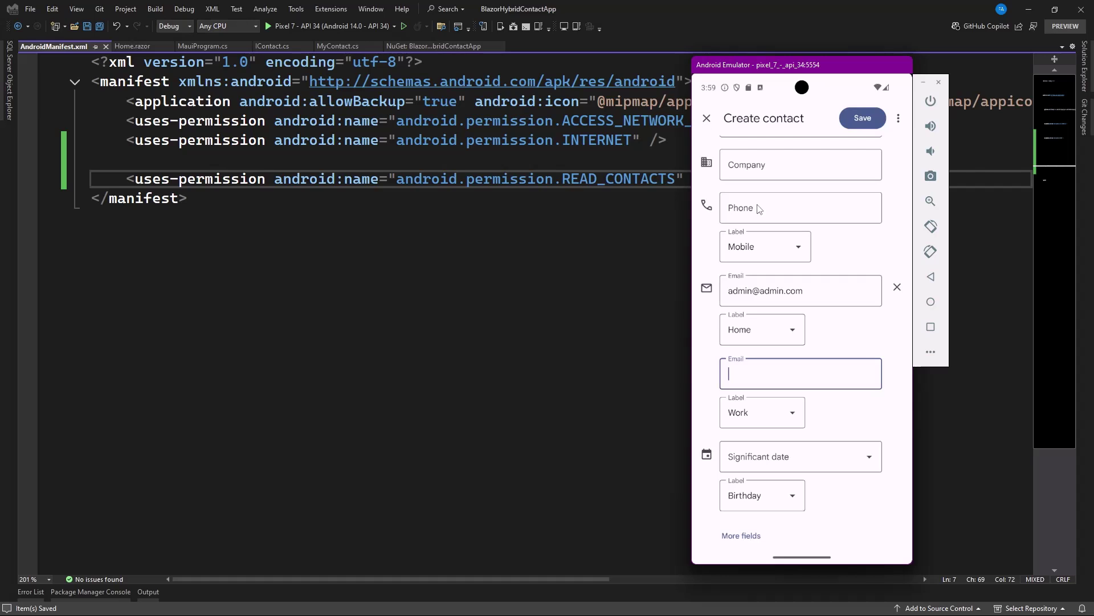
left_click(757, 209)
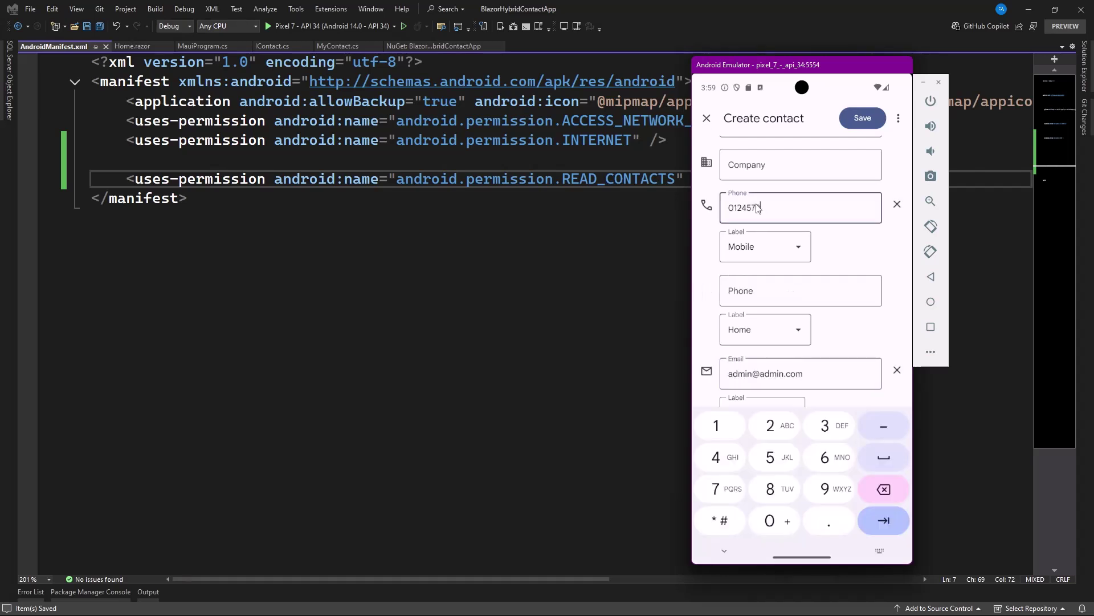
left_click(724, 549)
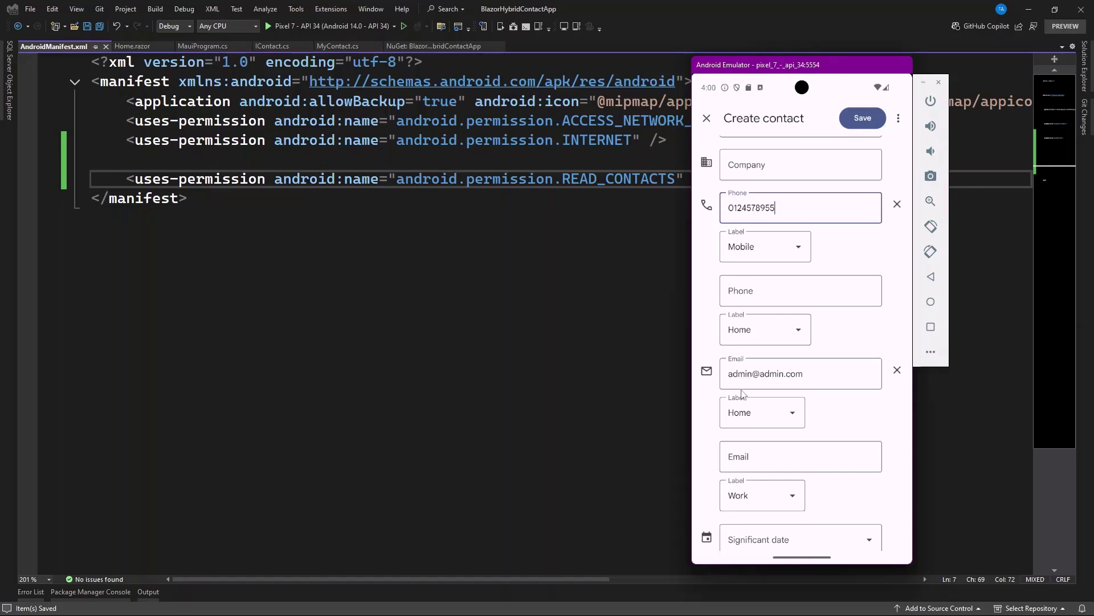
scroll(845, 500, "down", 2)
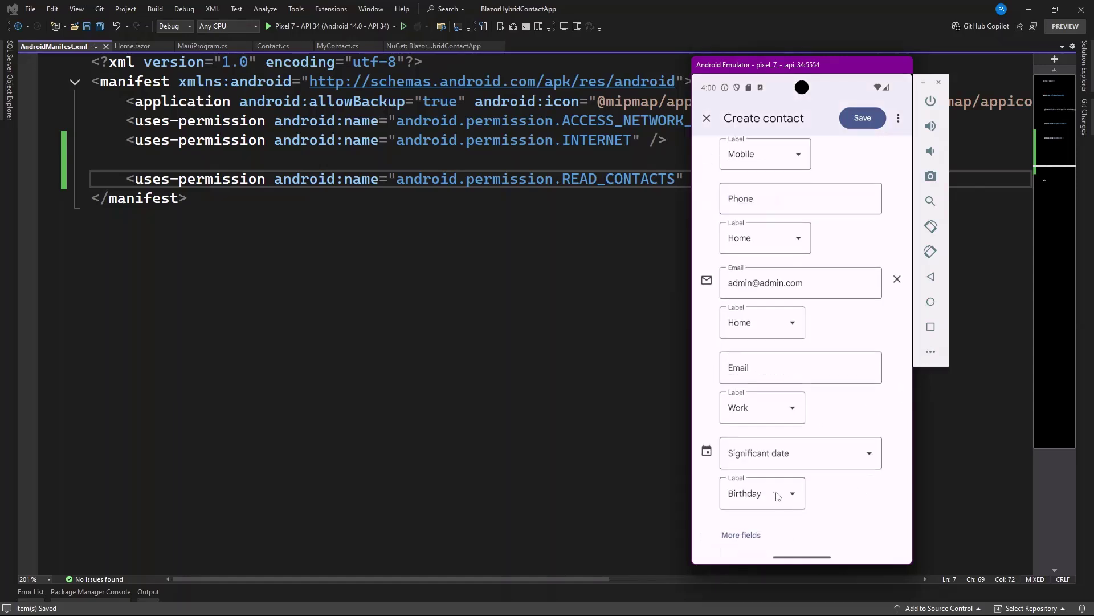
Step: Save the Netcode Hub contact, go back to the list, and relaunch the app
left_click(863, 118)
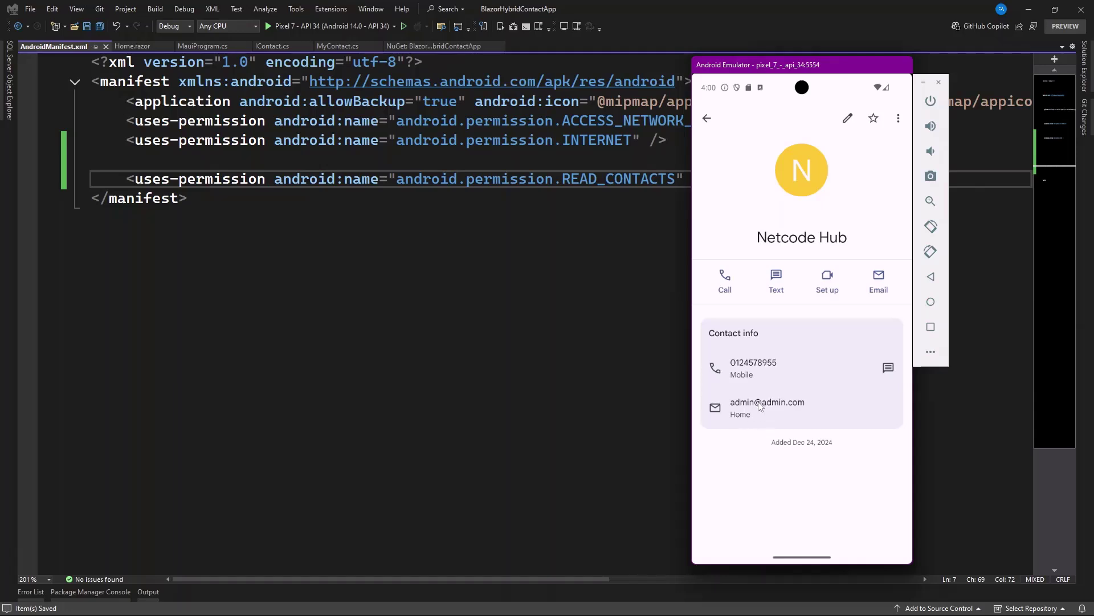
left_click(706, 118)
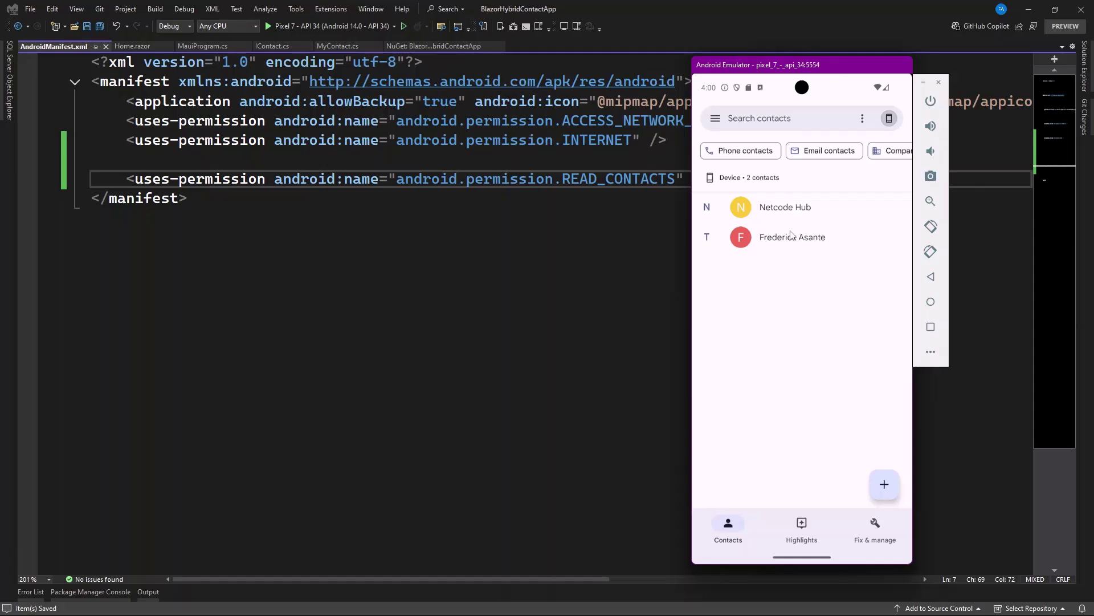
left_click(313, 26)
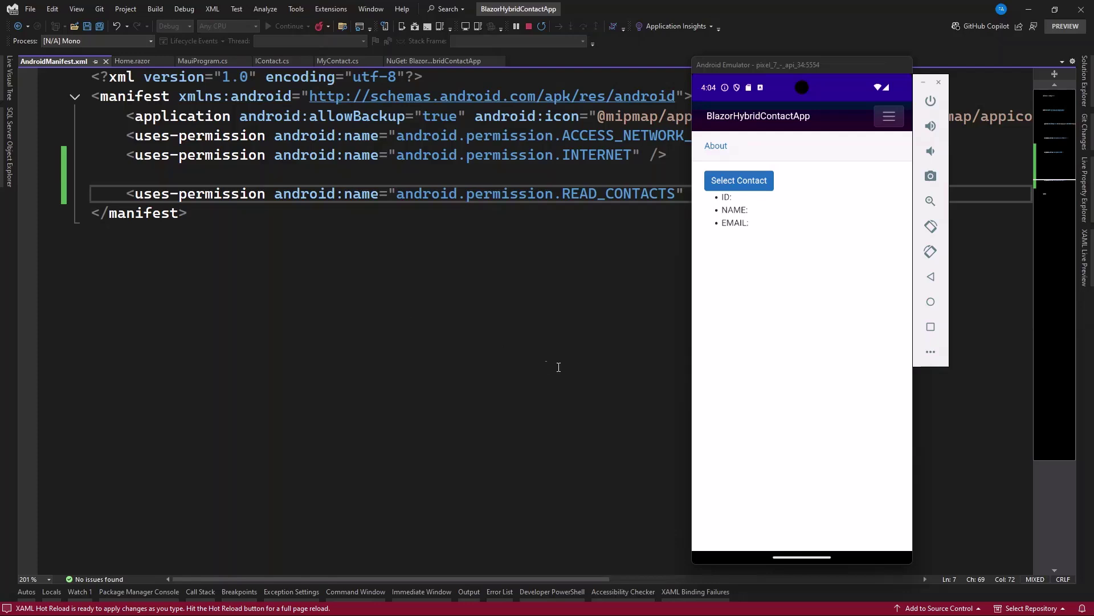
Step: In the emulator app, allow contacts access and pick Netcode Hub as the contact
left_click(740, 187)
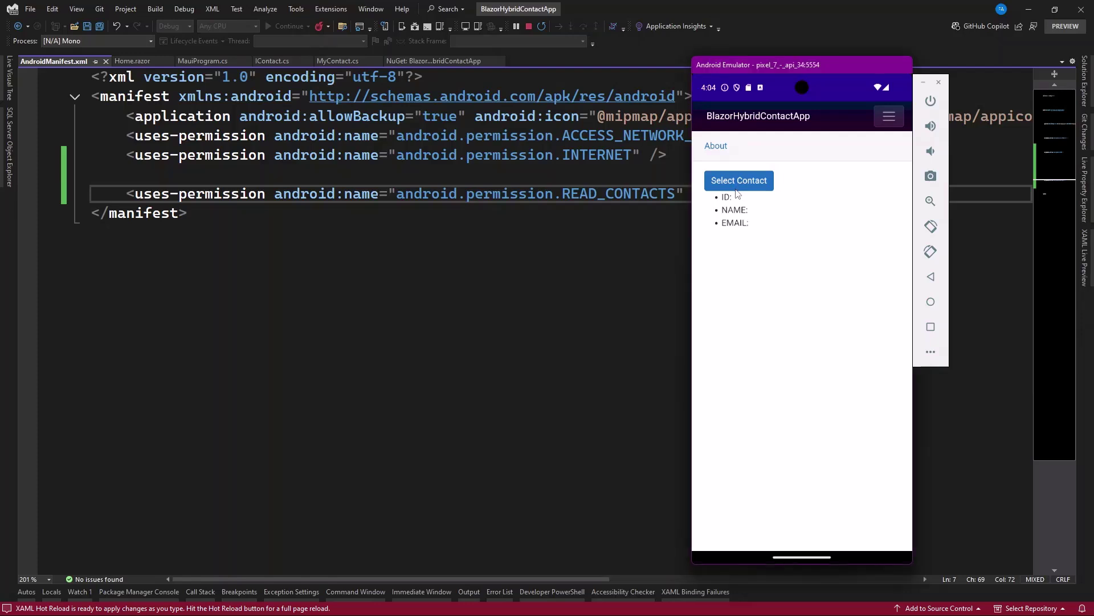
left_click(736, 189)
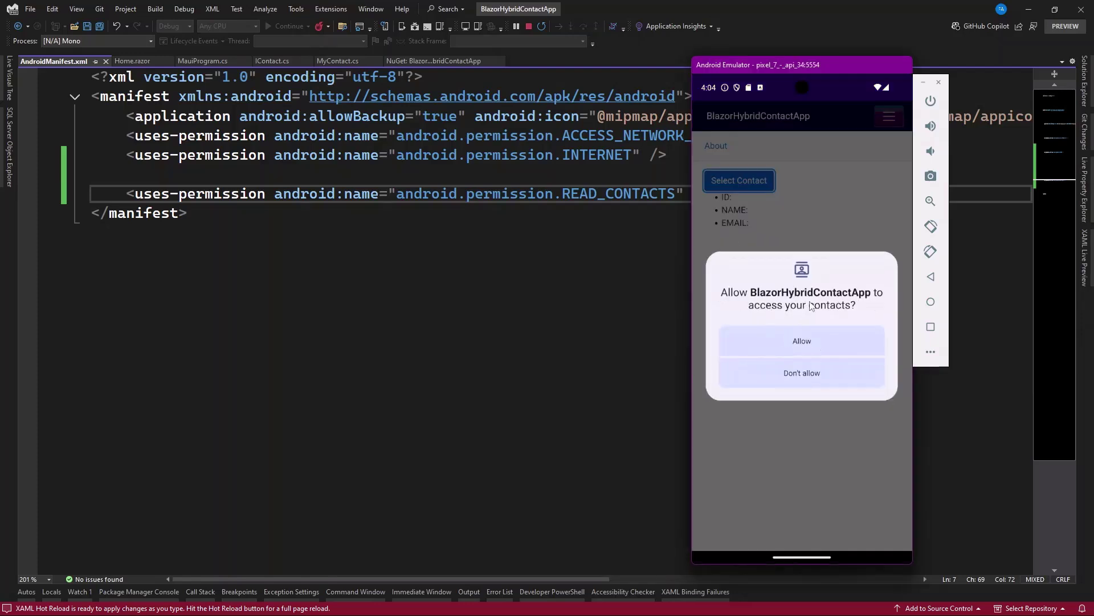
left_click(808, 341)
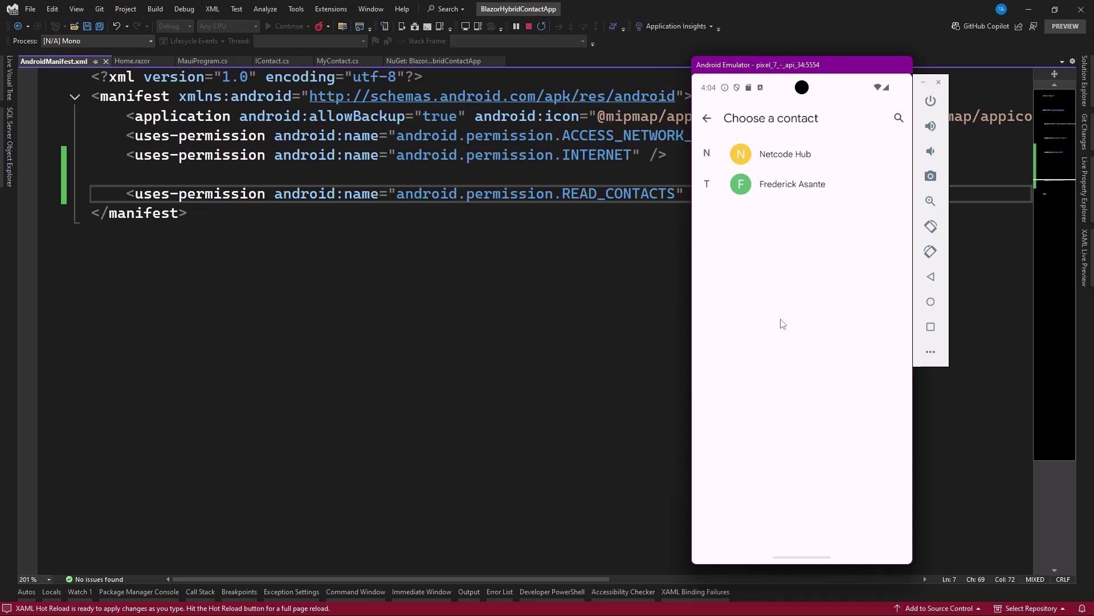
left_click(784, 157)
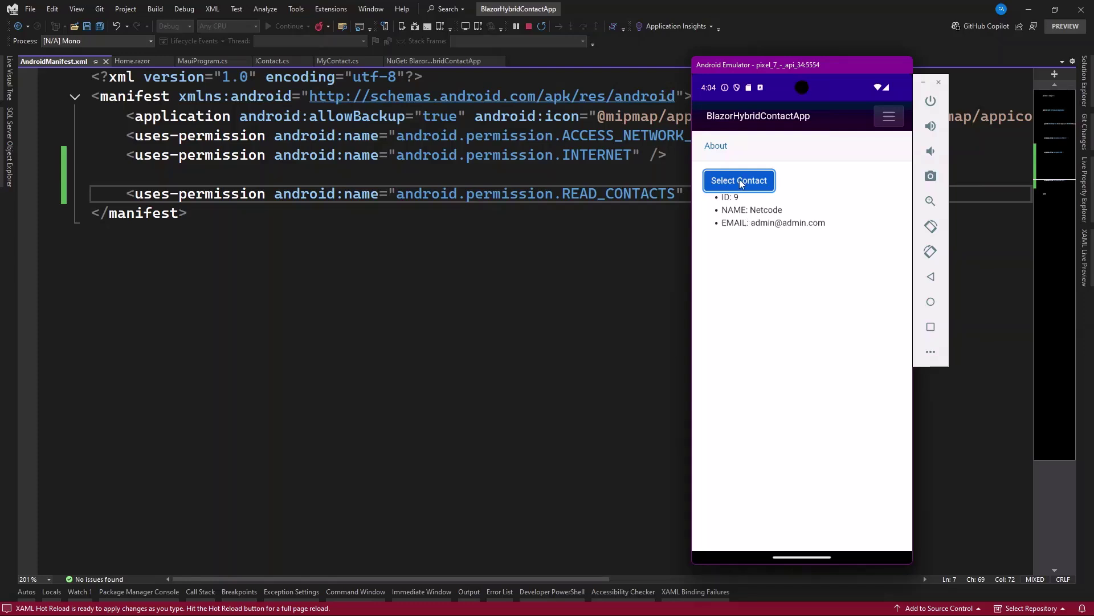
left_click(740, 181)
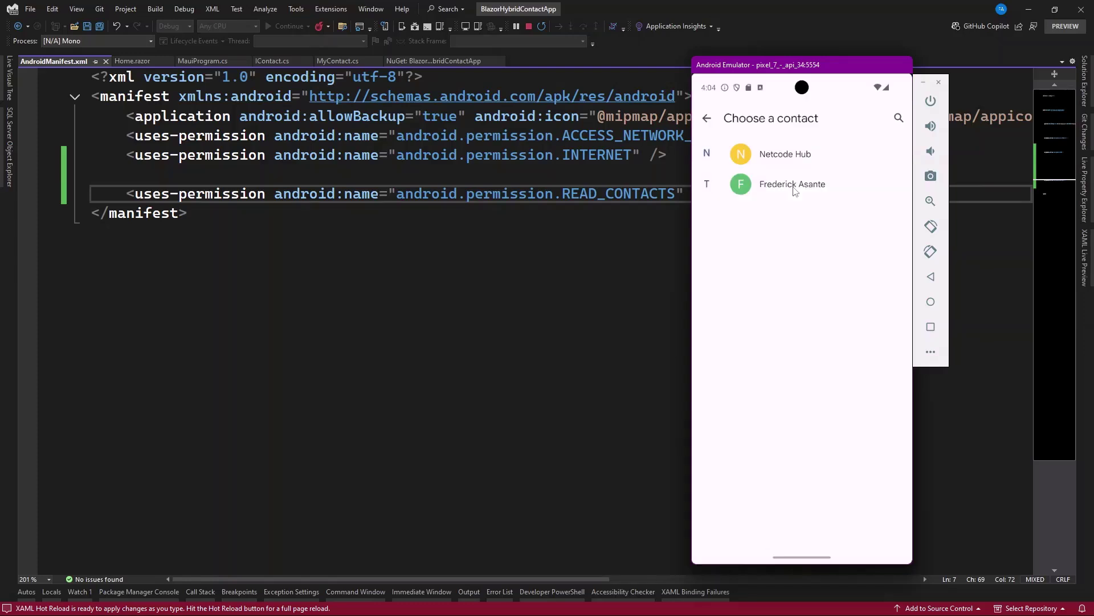
left_click(794, 184)
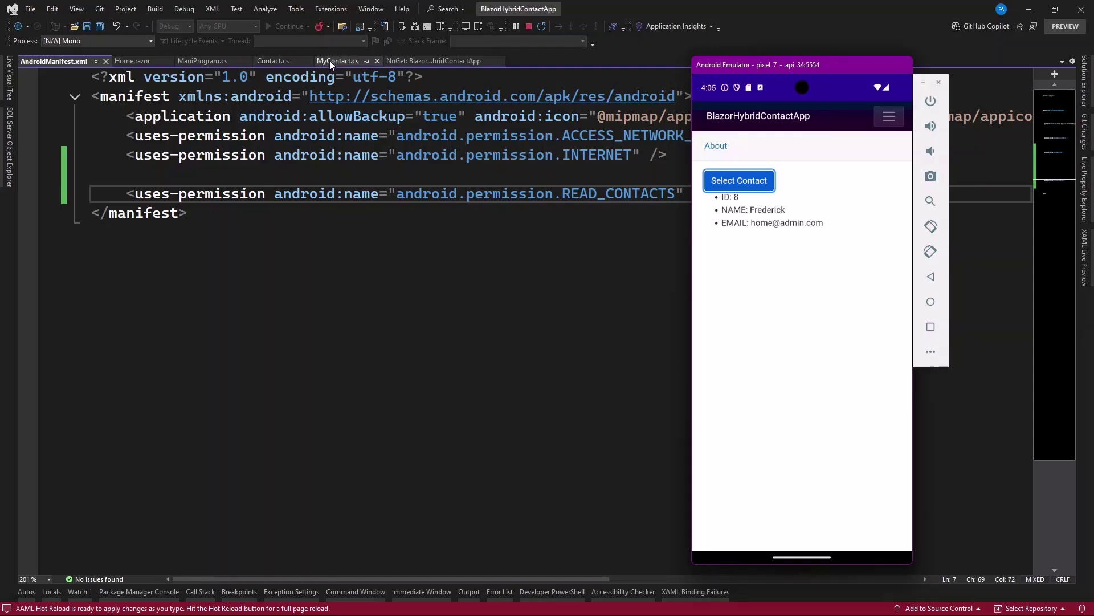
left_click(137, 62)
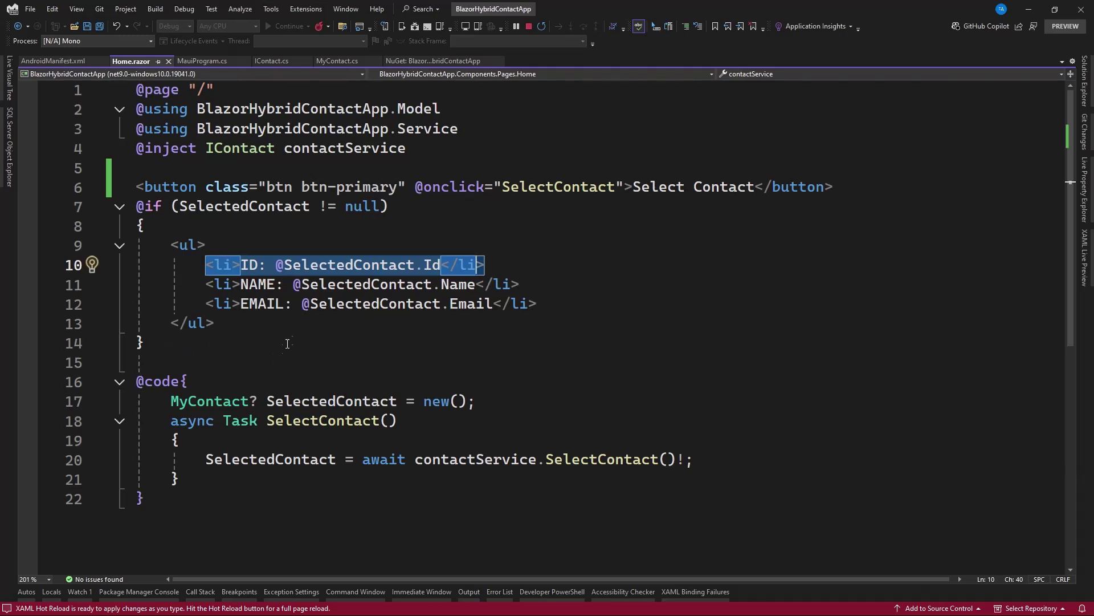
Step: Add a Contacts list field below the SelectedContact declaration
left_click(488, 403)
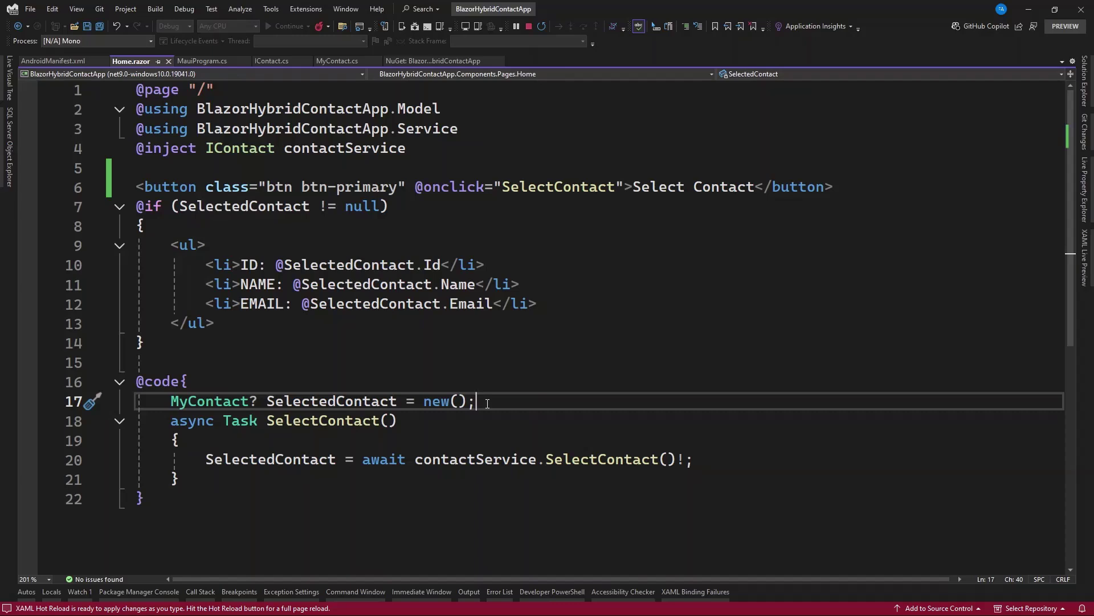
key("Return")
type("List<My")
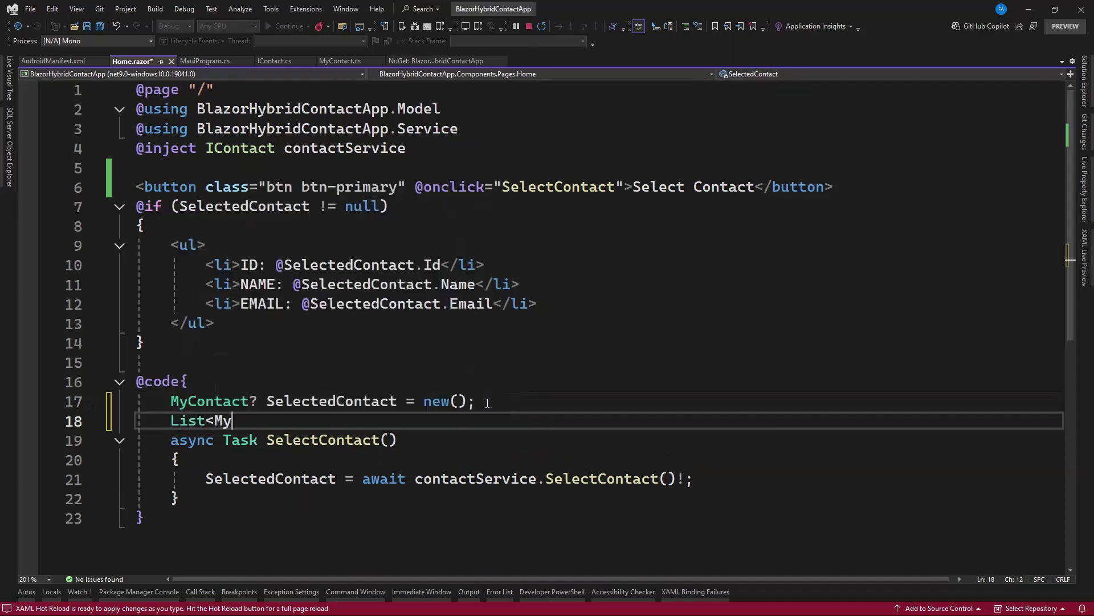
type("Contact> Contacts = []")
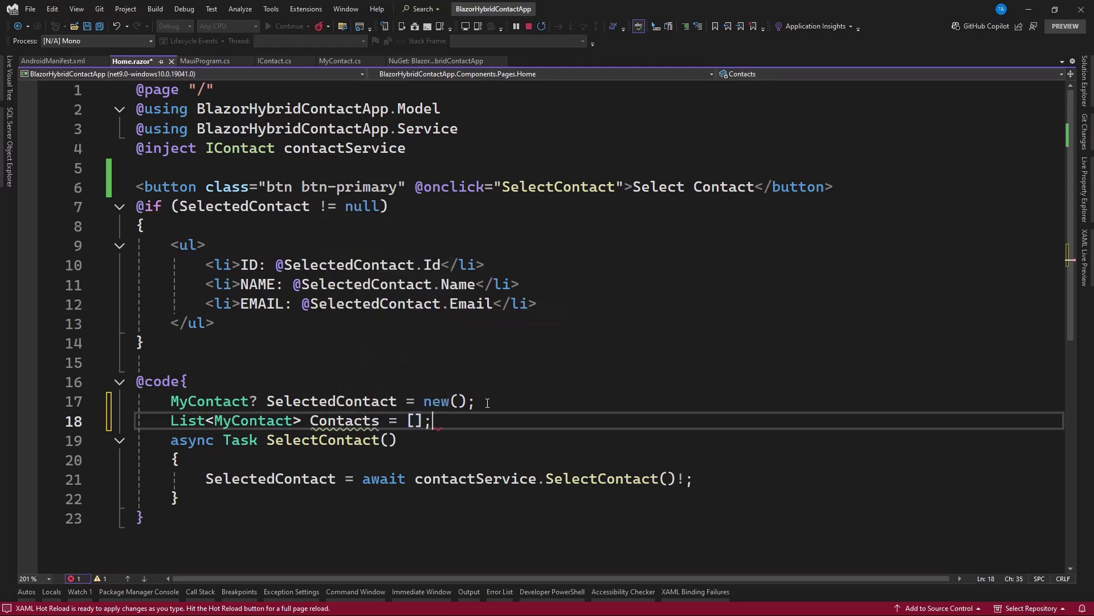
type(";")
double_click(334, 422)
Step: Override OnInitializedAsync to set Contacts from contactService.GetAll(), and save Home.razor
left_click(195, 498)
key("Return")
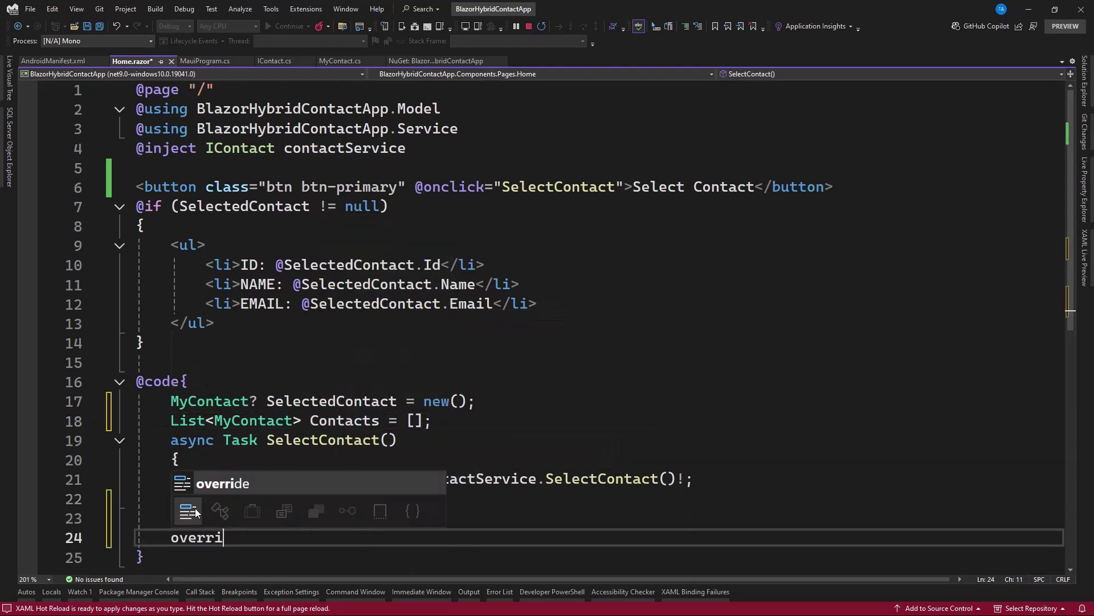
type("override oni")
key("Tab")
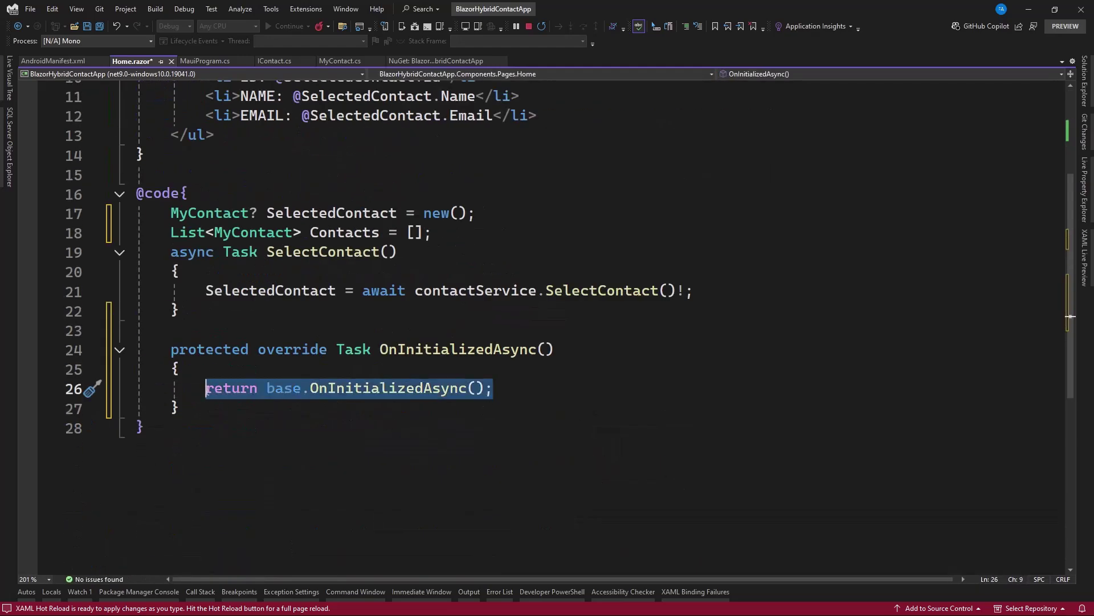
type("Contacts = await con")
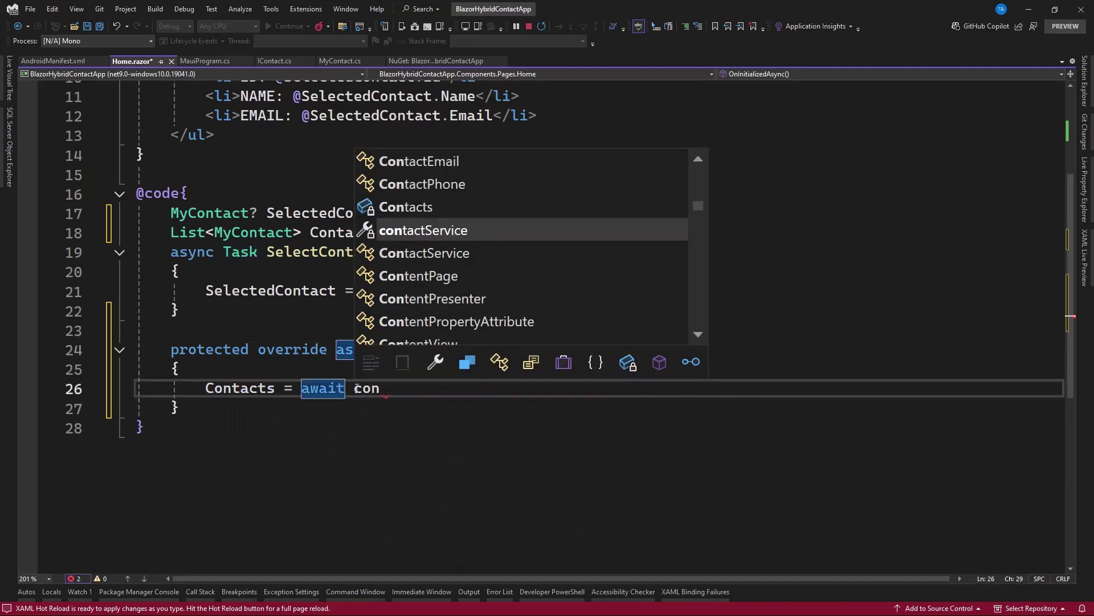
key("Tab")
type(".get")
key("Tab")
type("();")
key("ctrl+s")
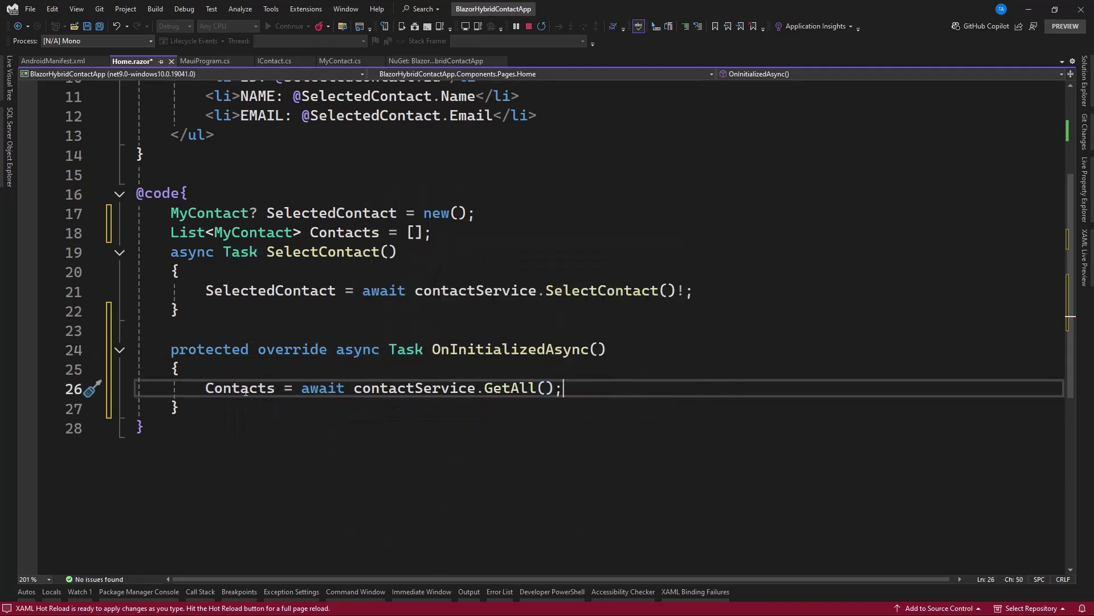
scroll(290, 355, "up", 5)
left_click(290, 354)
key("Return")
key("Return")
type("@if (Contacts")
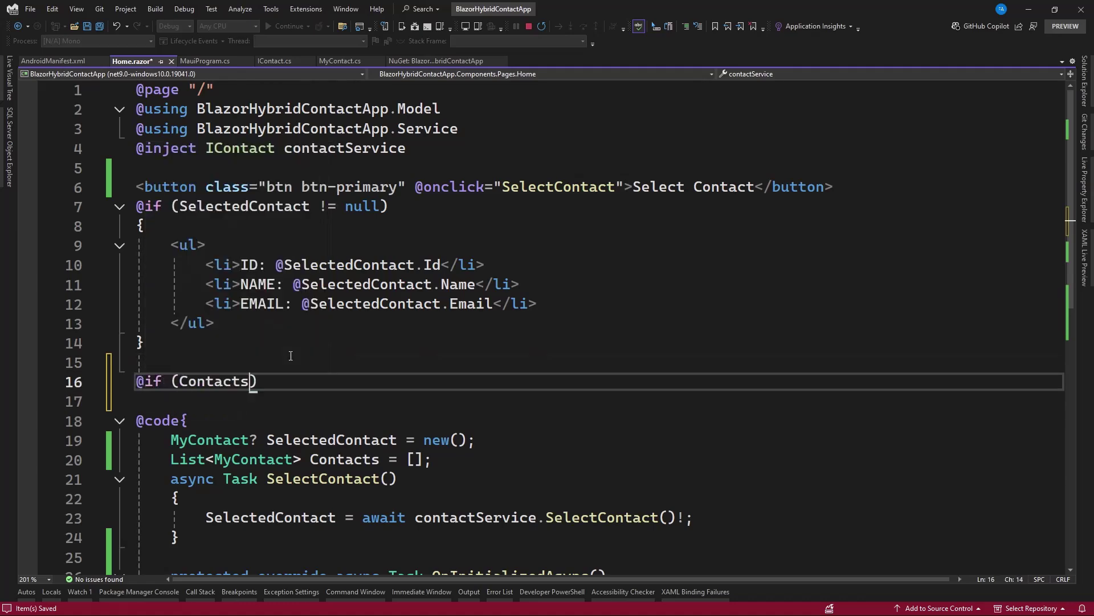
type(".Any())")
key("Return")
type("{")
key("Return")
type("l")
key("Tab")
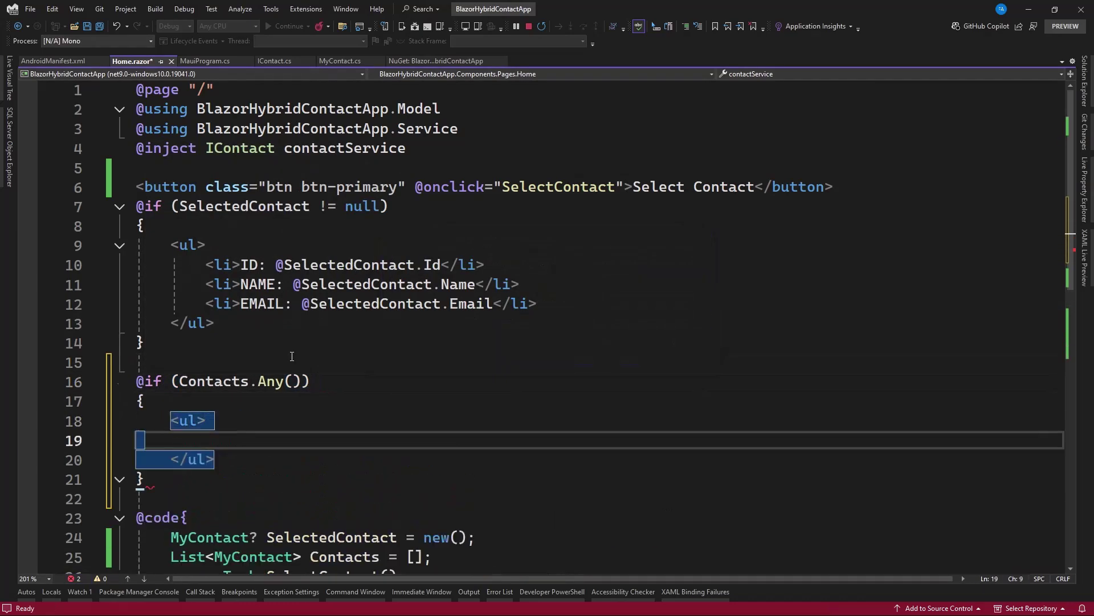
type("class=\"list-group")
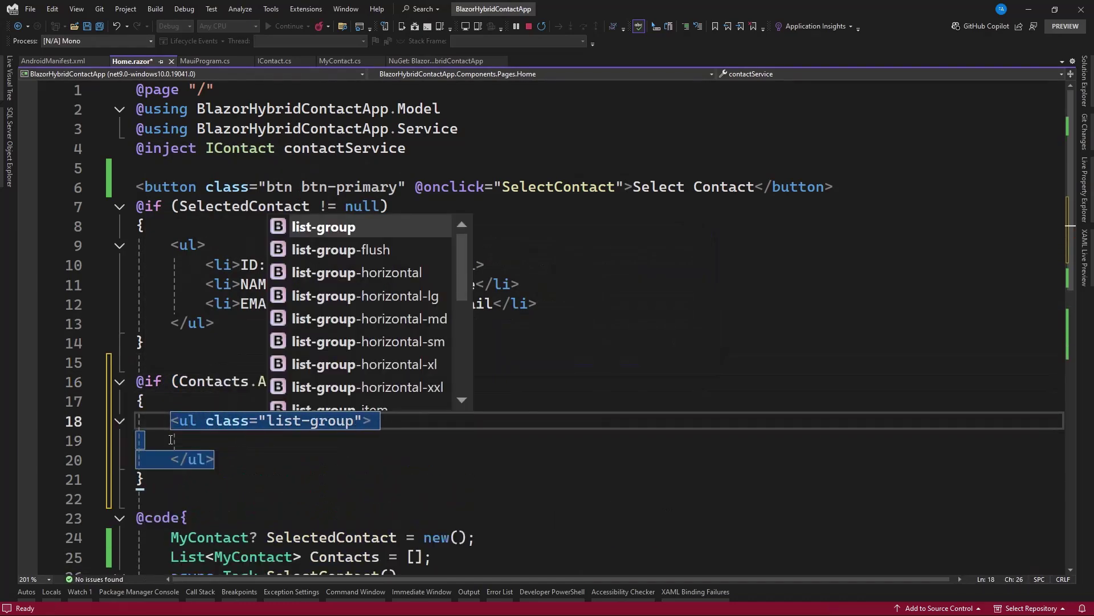
key("Down")
type("@foreach(var it")
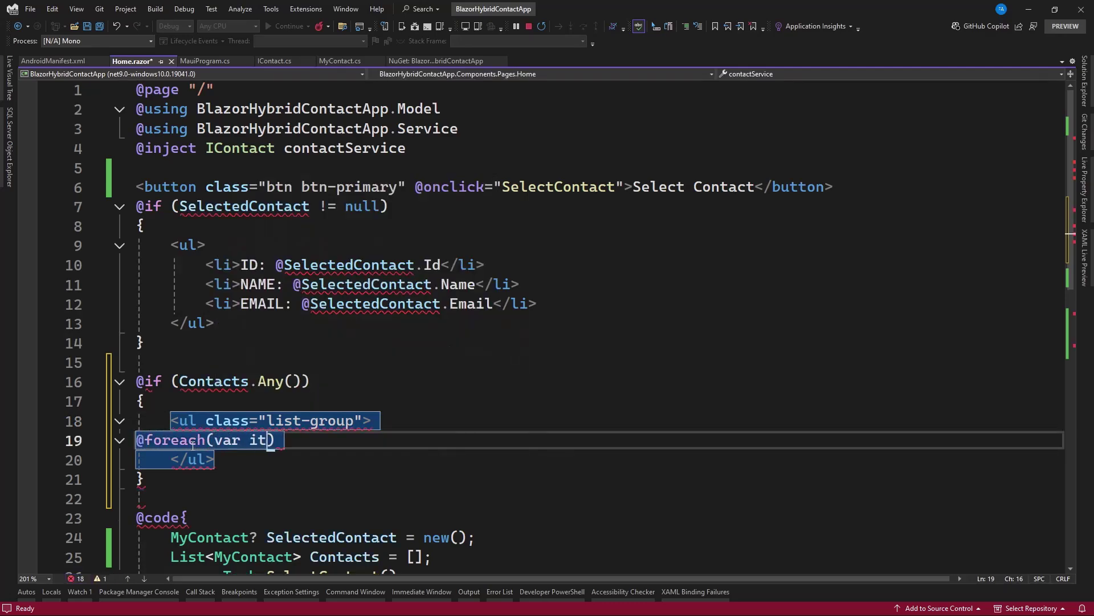
type("em in Contacts")
key("End")
key("Return")
type("{")
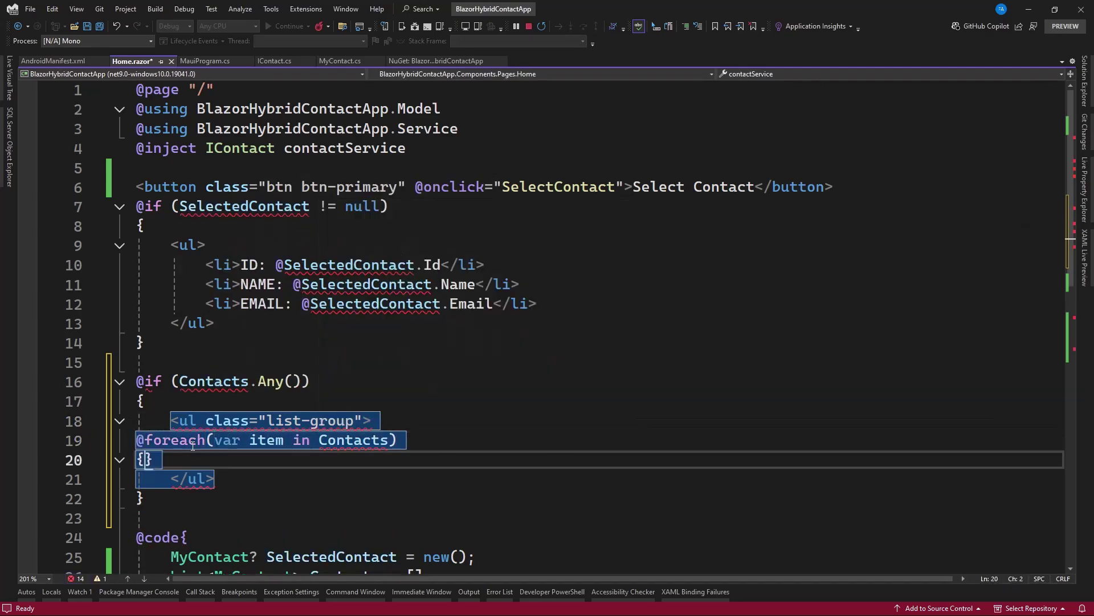
key("Return")
type("<li> class=\"li")
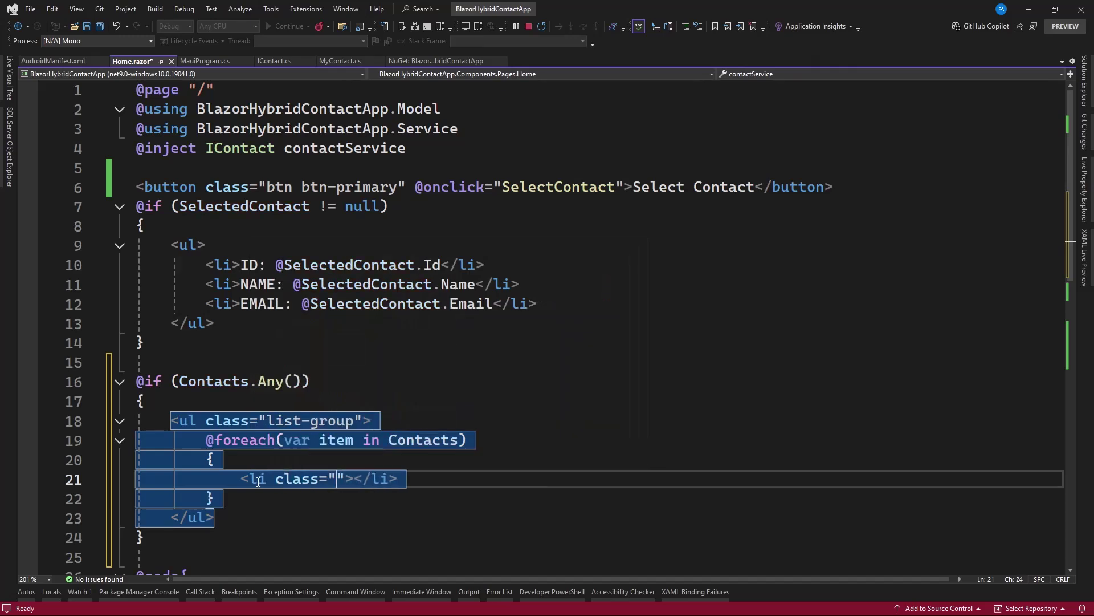
type("st-group-item\">@item")
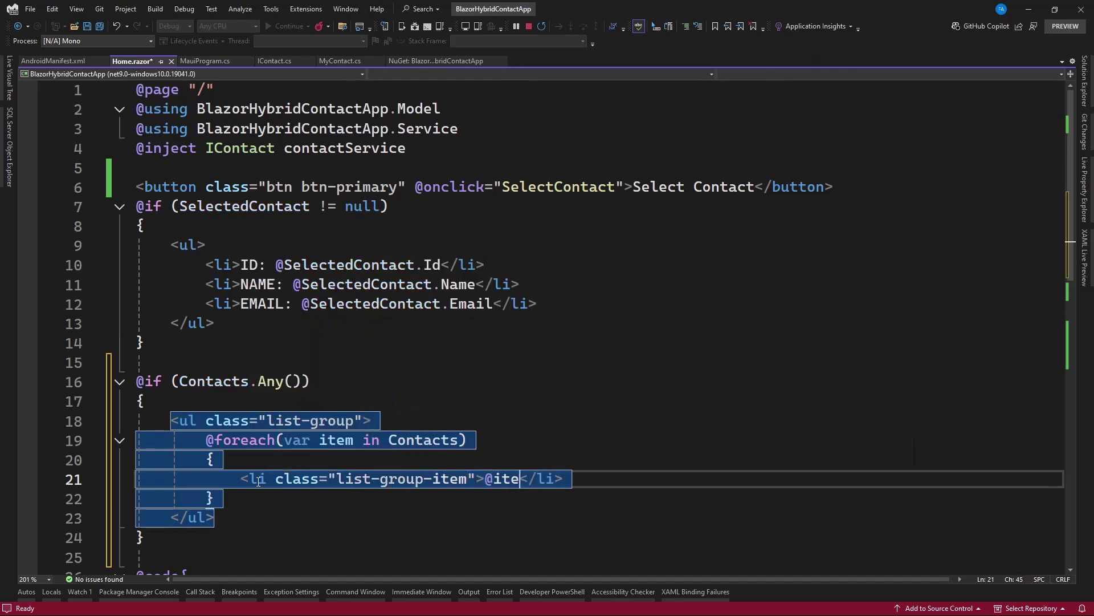
type(".Id")
Step: Duplicate the list item into ID, NAME, PHONE NUMBER and EMAIL labelled lines
key("ctrl+d")
key("ctrl+d")
key("Up")
key("Up")
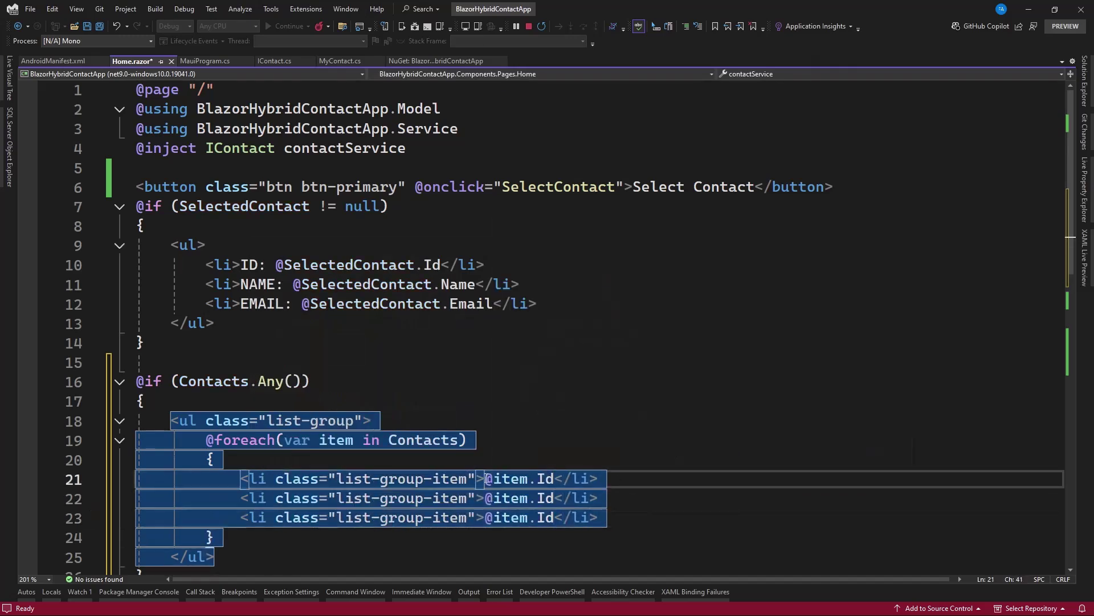
type("ID:")
key("Down")
type("NA")
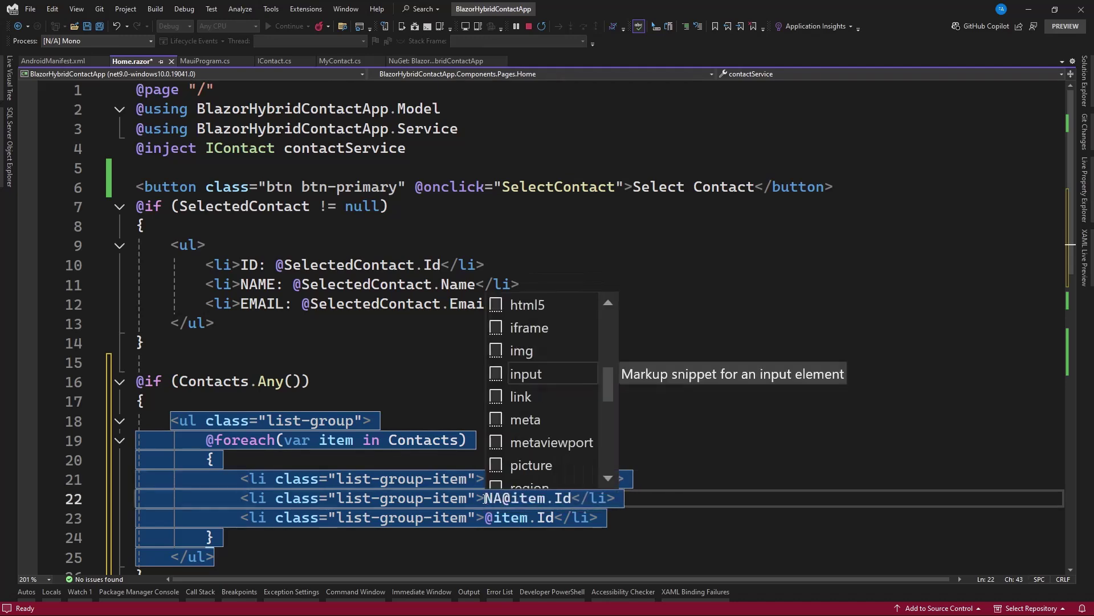
type("ME:")
key("Down")
type("EMAIL:")
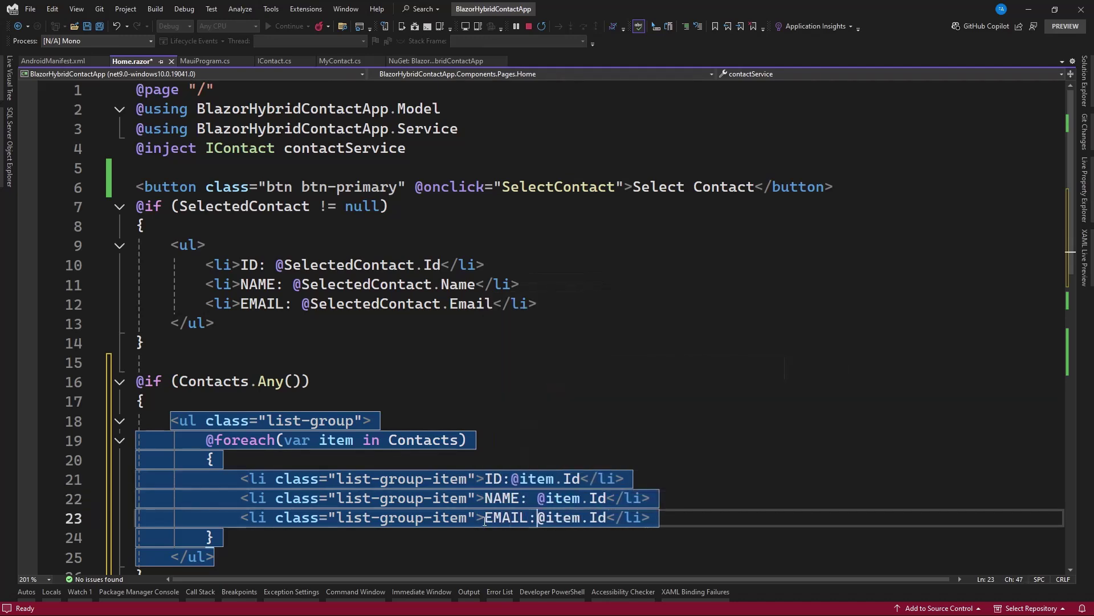
key("ctrl+d")
Step: Bind the NAME, PHONE NUMBER and EMAIL items to Name, PhoneNumber and Email
double_click(504, 518)
type("PHONE")
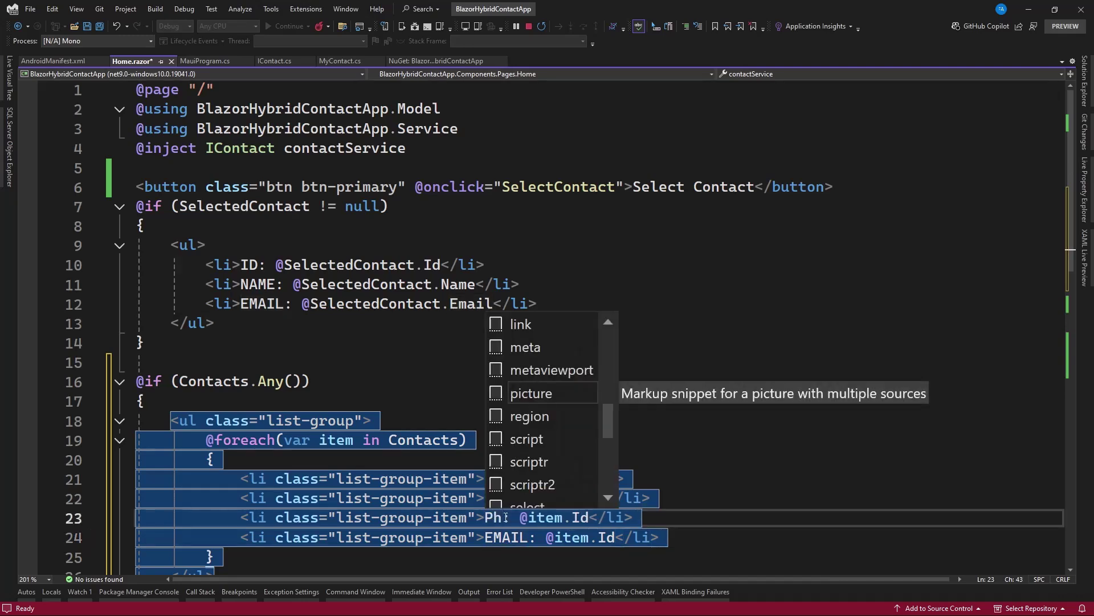
type(" NUMBER")
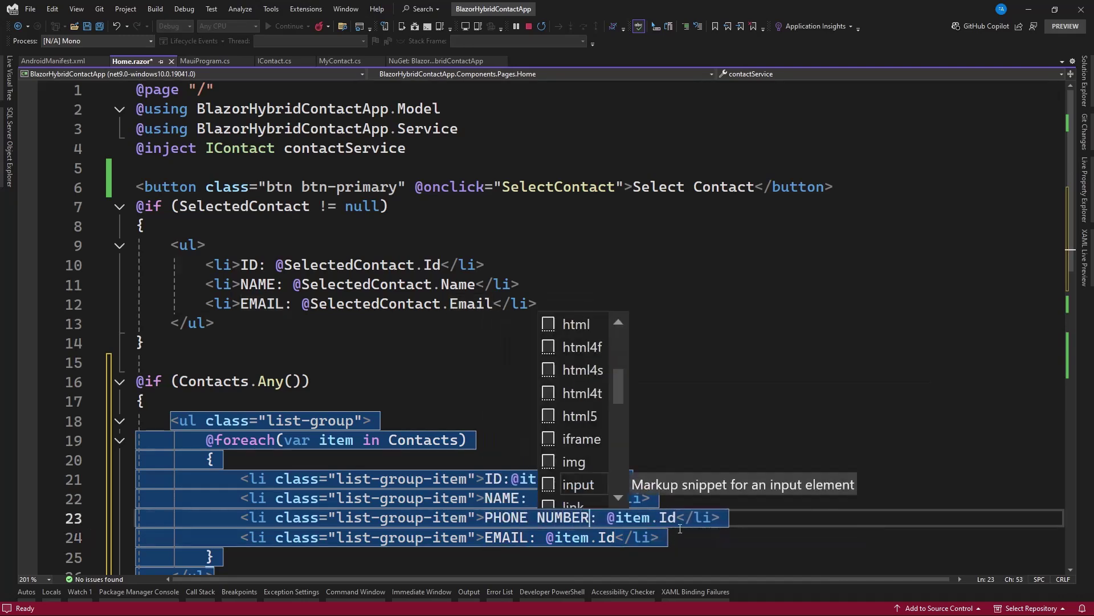
key("Escape")
double_click(660, 518)
type("phon")
key("BackSpace")
key("BackSpace")
key("BackSpace")
type("nu")
key("Tab")
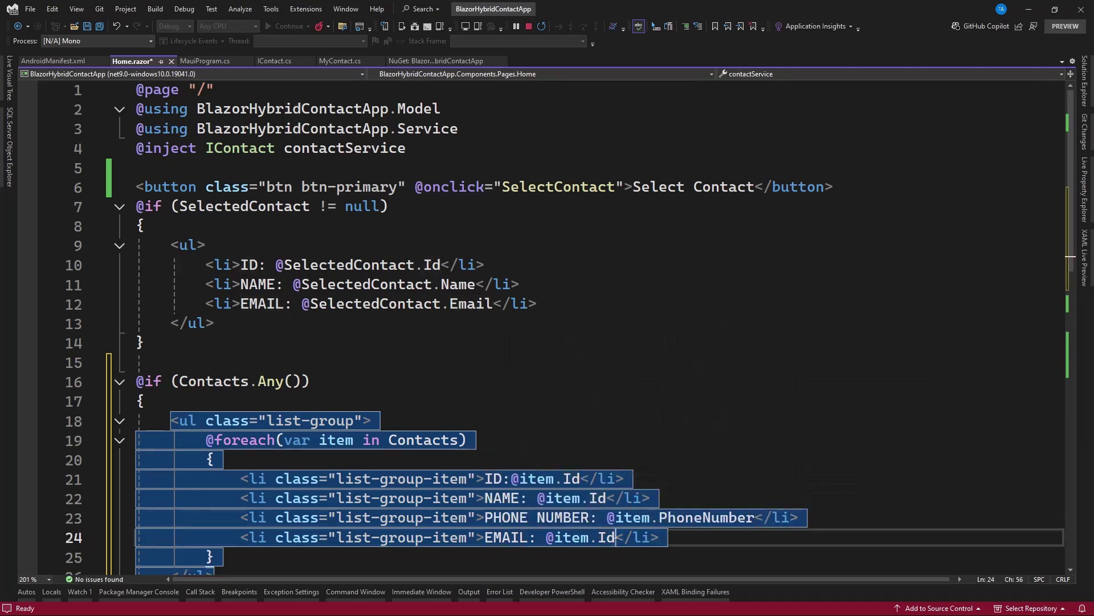
double_click(607, 537)
type("e")
key("Tab")
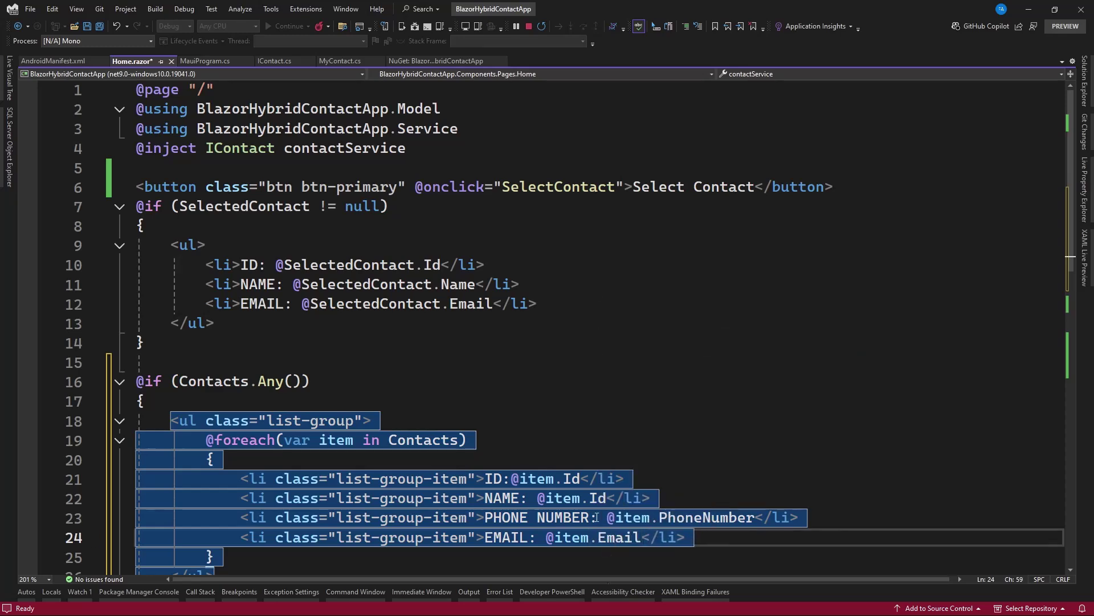
double_click(598, 497)
type("N")
key("Tab")
left_click(325, 382)
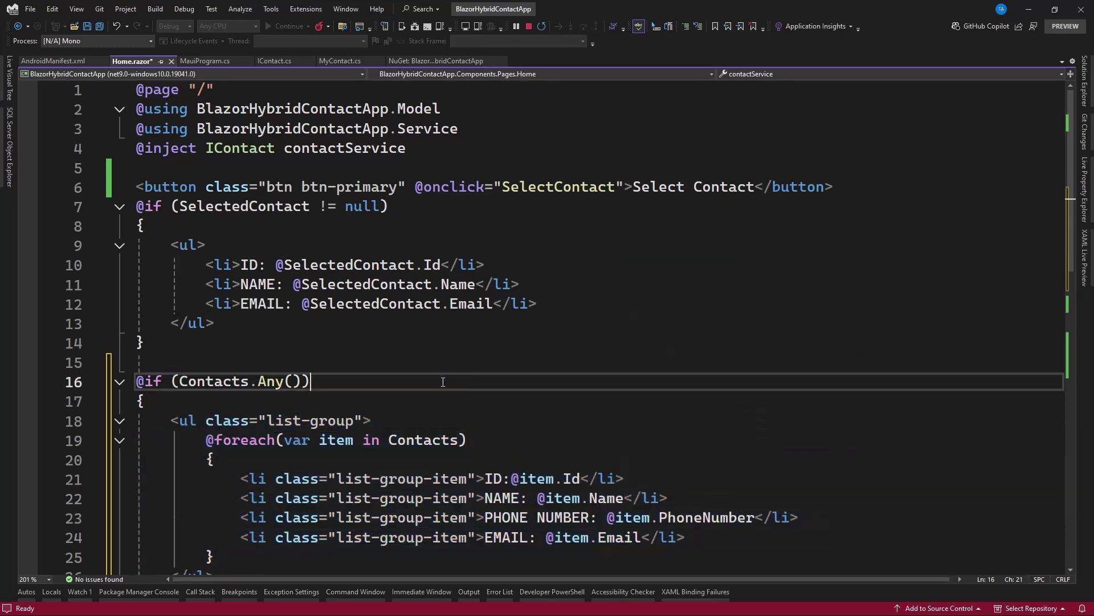
scroll(376, 399, "down", 3)
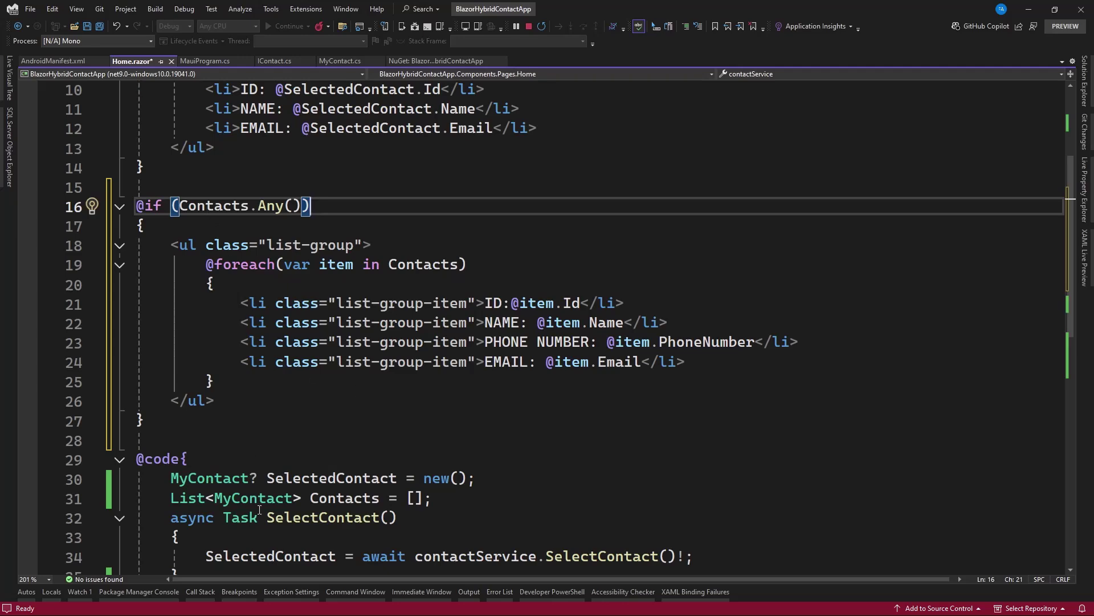
scroll(342, 522, "down", 4)
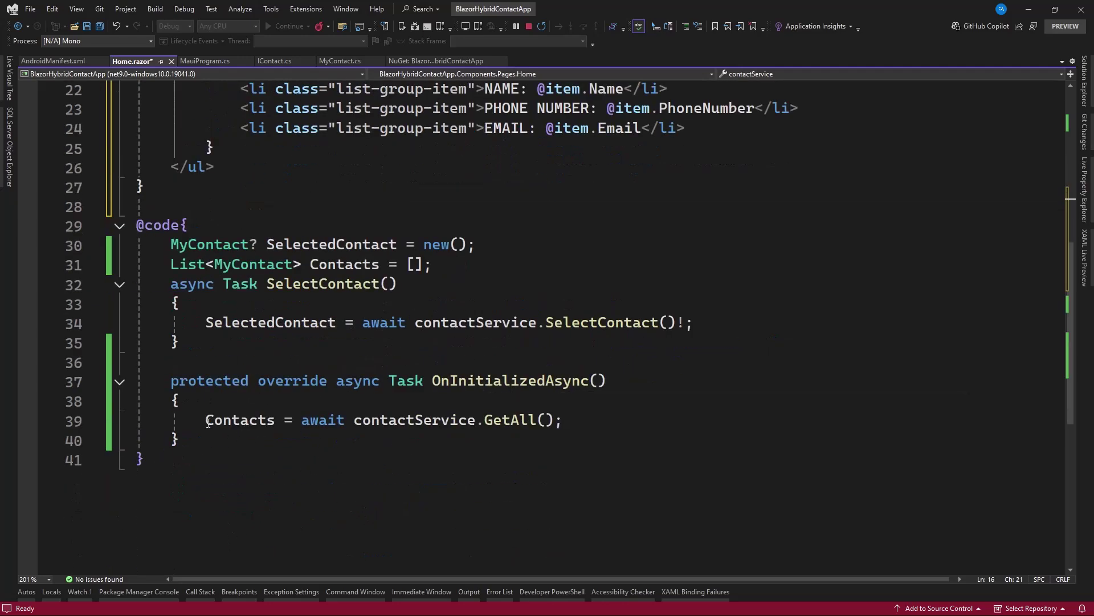
mouse_move(239, 420)
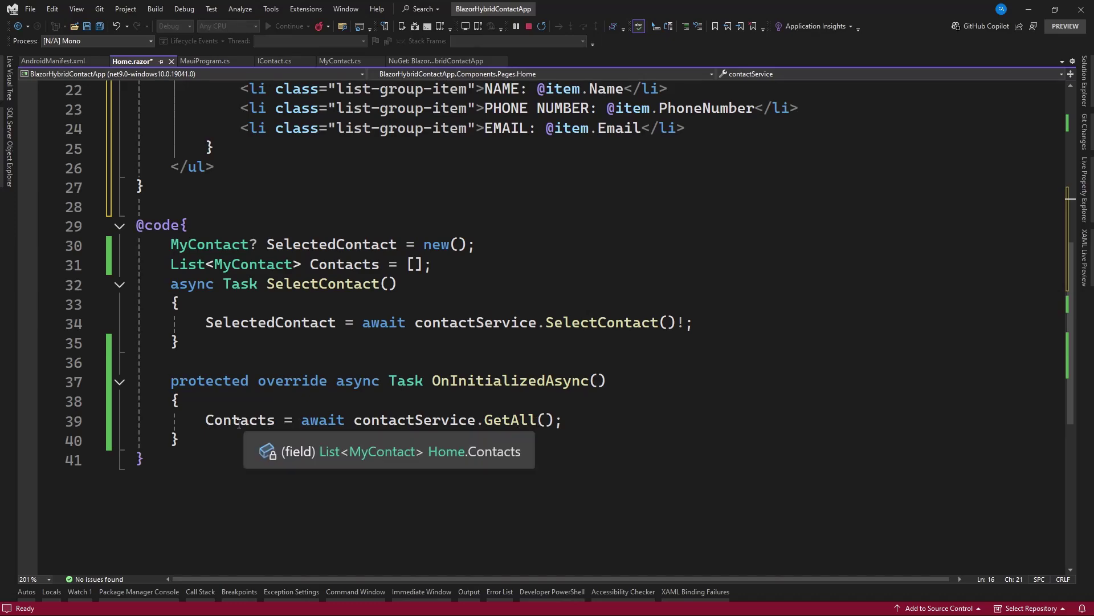
Step: Review the Contacts usages and the ID list item, then save Home.razor
double_click(222, 420)
scroll(311, 355, "up", 3)
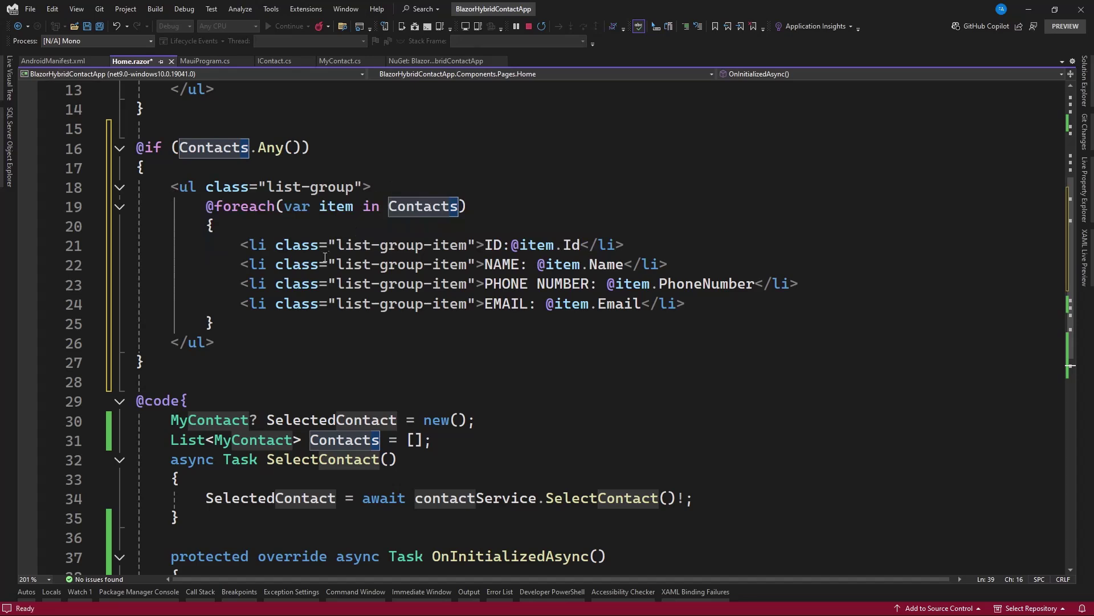
left_click_drag(241, 246, 624, 246)
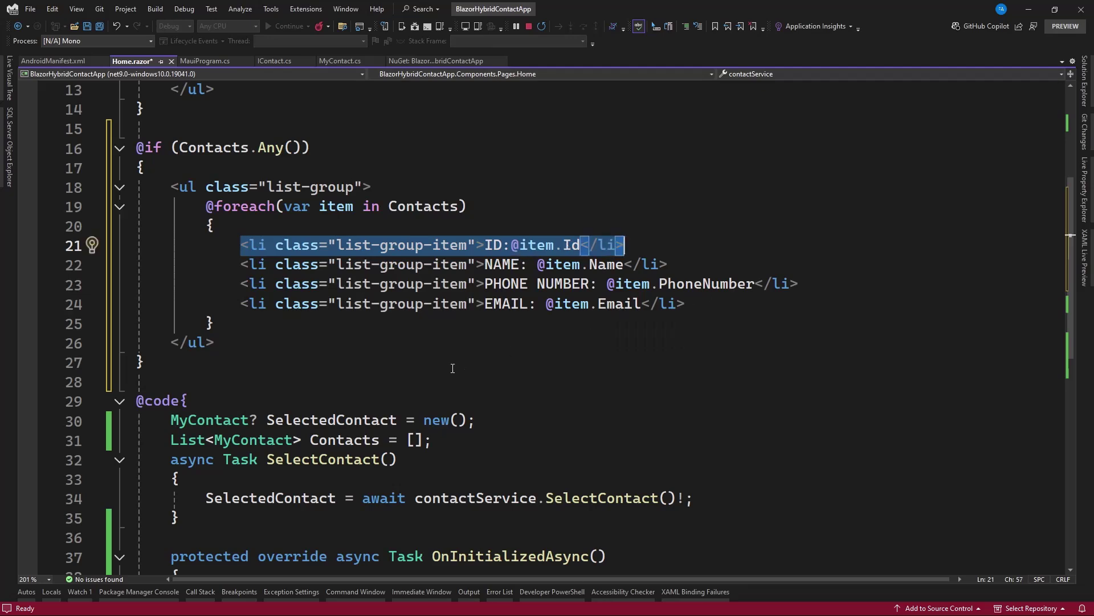
left_click(513, 361)
left_click(101, 26)
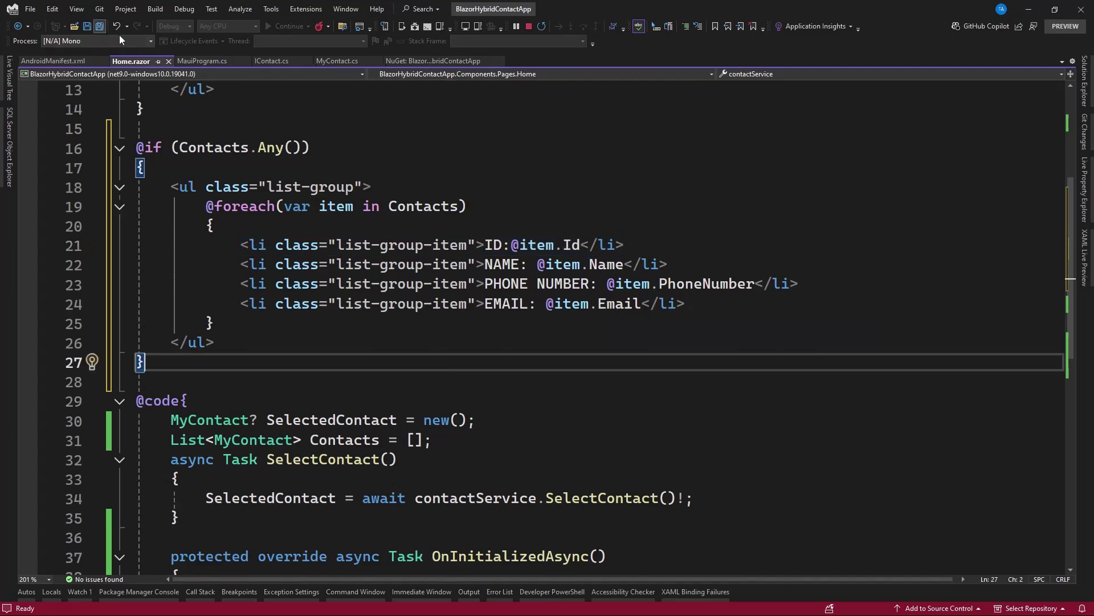
Step: Try Hot Reload, dismiss the unsupported-changes notice, and restart the app to rebuild it
left_click(543, 25)
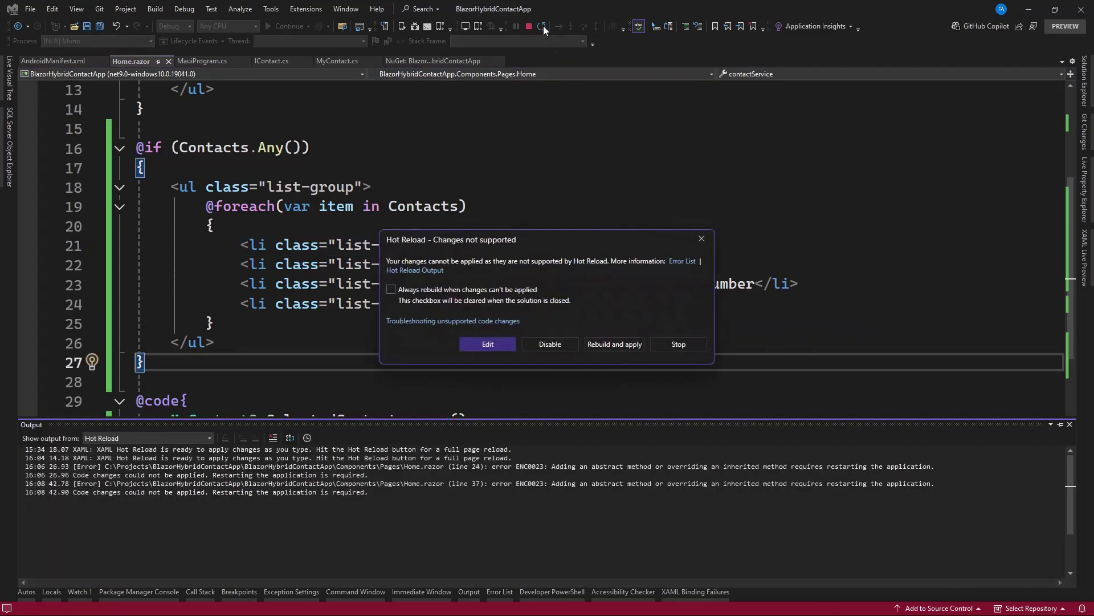
left_click(488, 343)
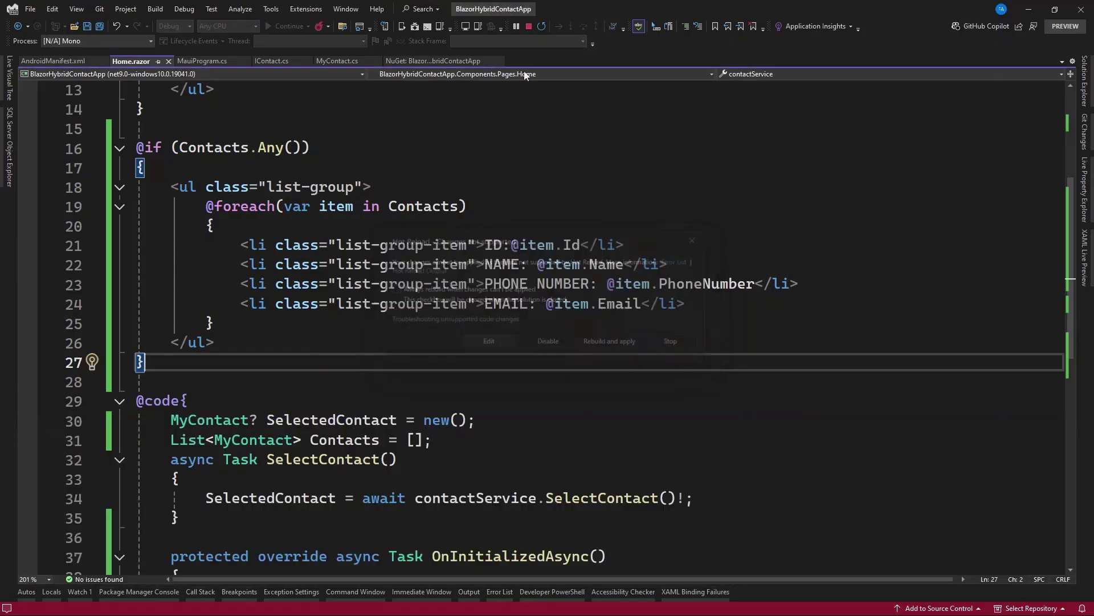
left_click(545, 25)
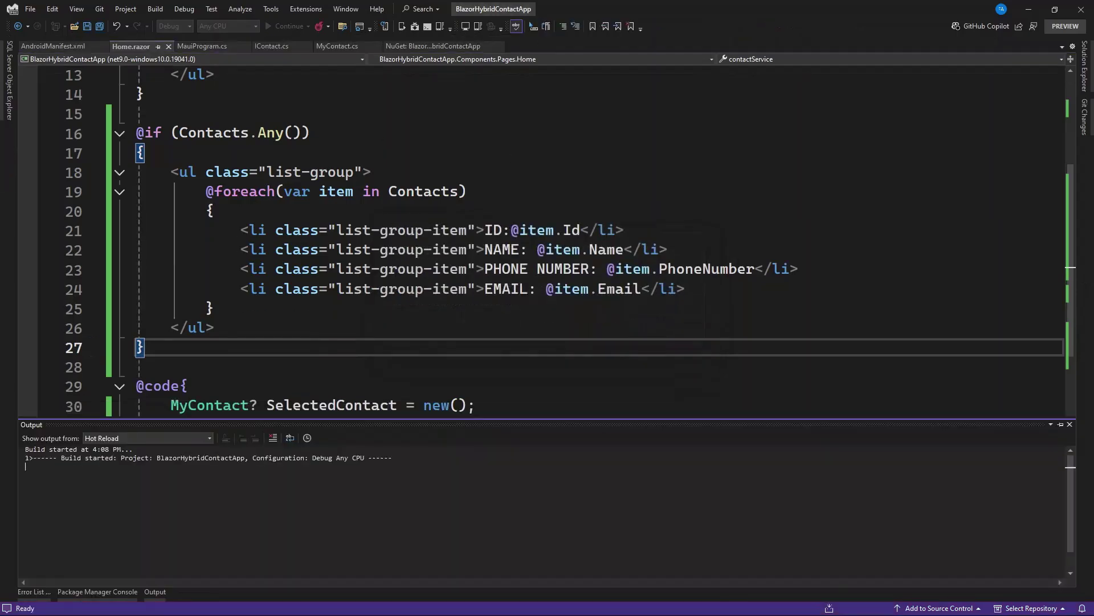